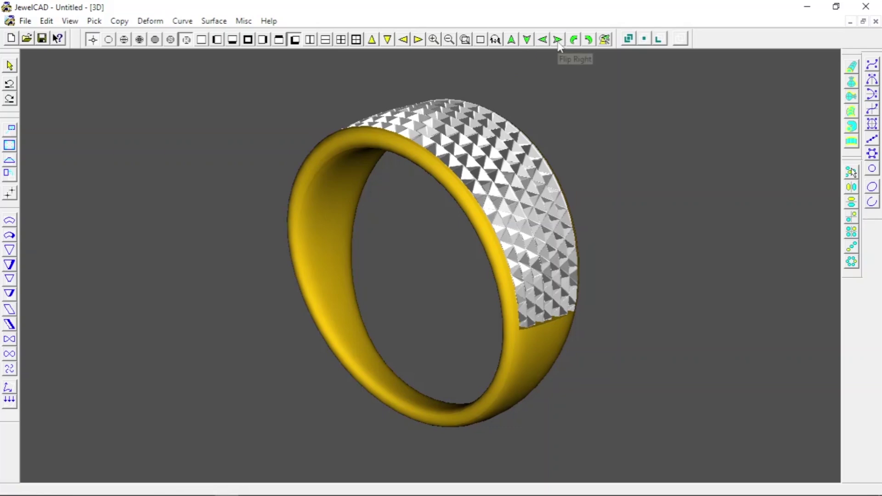
# - Rotate the rendered studded ring with Flip Right to inspect it from several sides
pyautogui.click(557, 41)
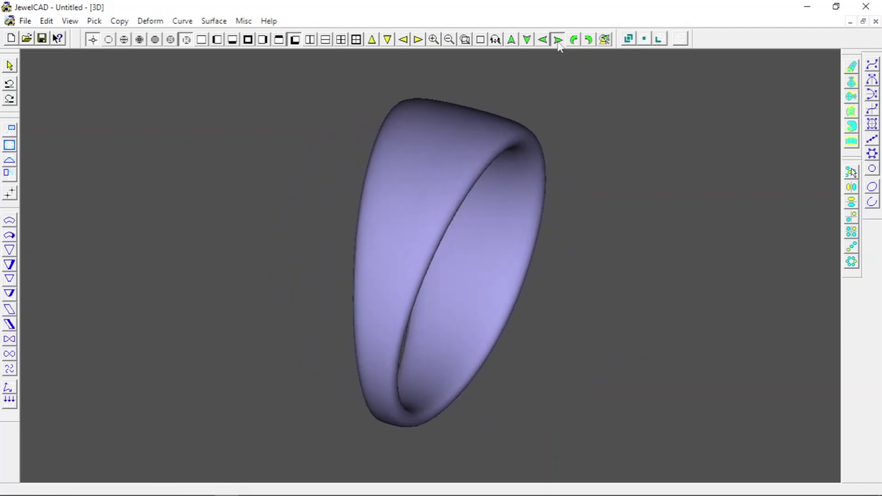
pyautogui.click(558, 41)
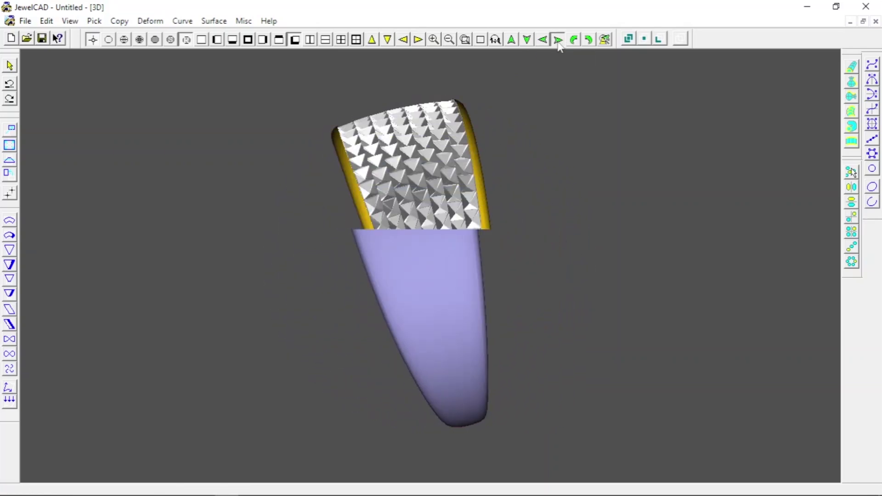
pyautogui.click(558, 41)
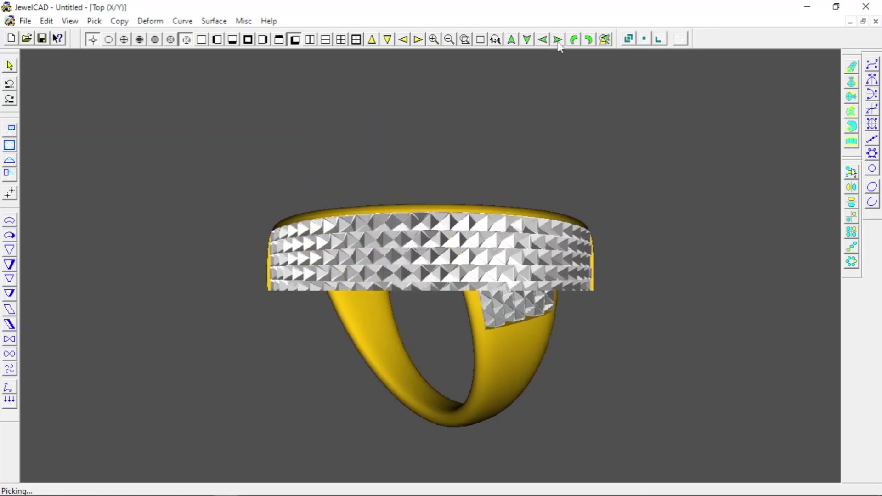
pyautogui.click(558, 41)
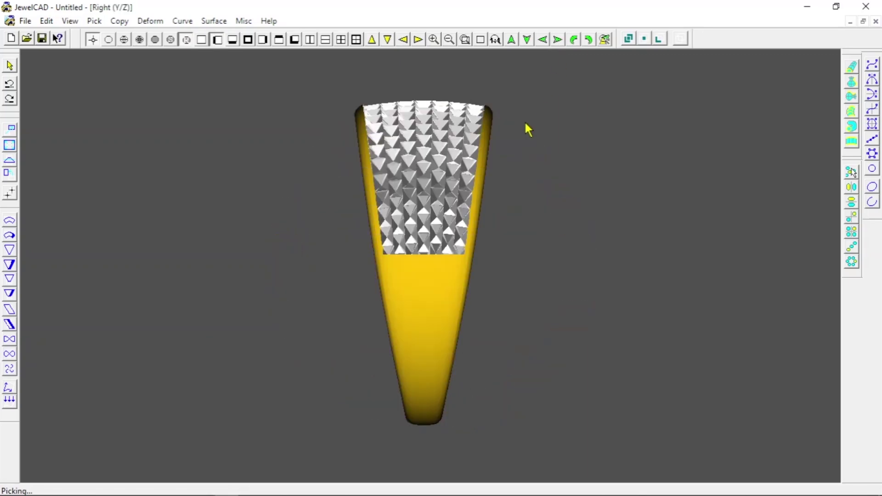
# - View the ring from Top and then Right, and start a new empty design
pyautogui.press('t')
pyautogui.press('r')
pyautogui.click(291, 43)
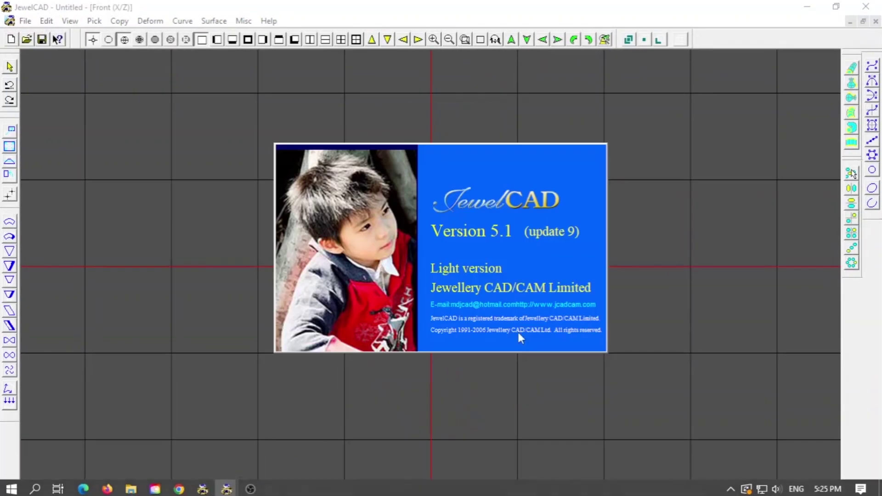
# - Draw a 19.74 diameter circle, offset it on both sides, and delete the inner copy
pyautogui.click(872, 170)
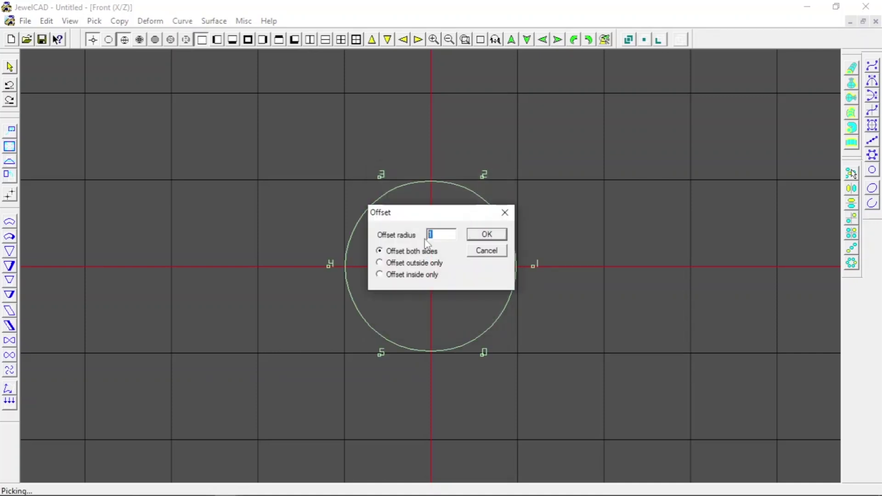
pyautogui.click(483, 238)
pyautogui.click(370, 239)
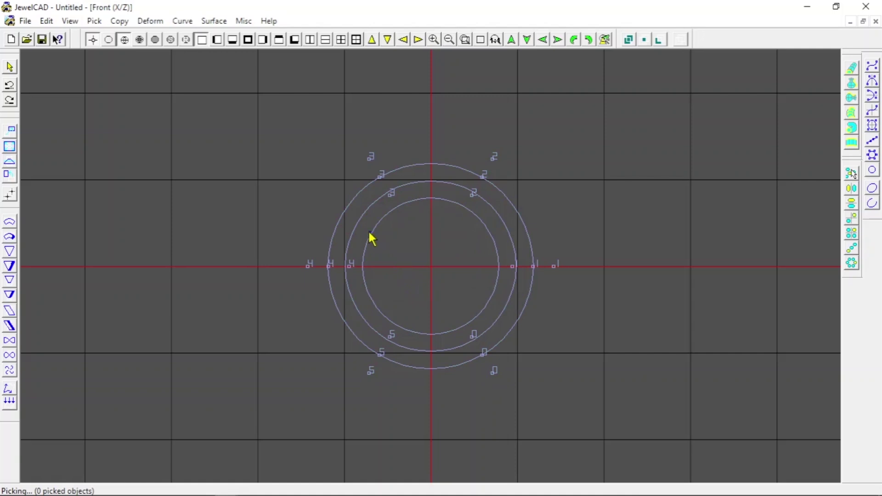
pyautogui.press('Delete')
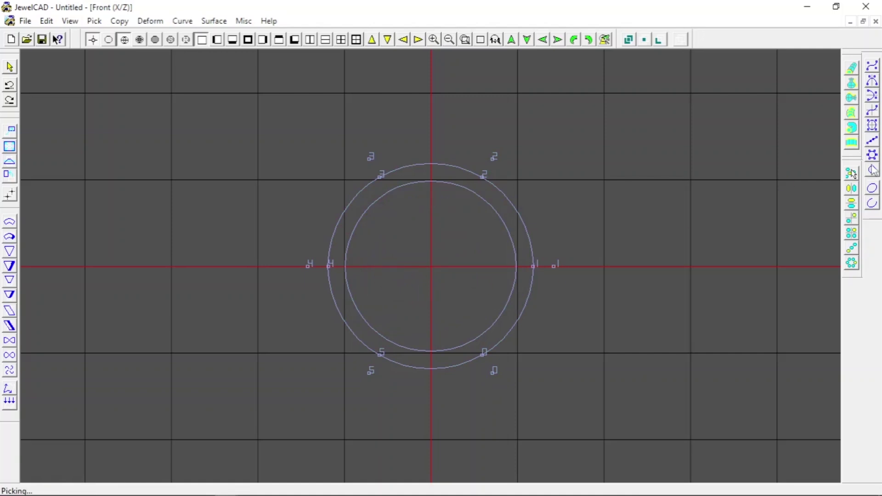
pyautogui.click(872, 172)
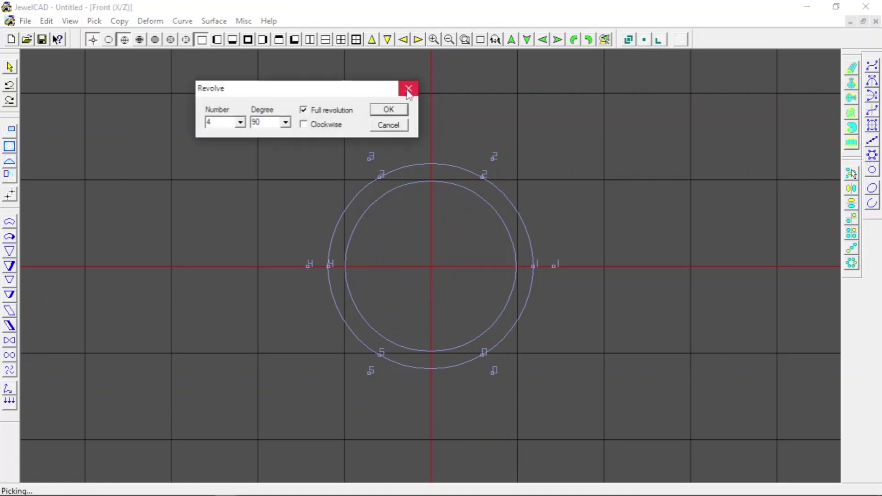
pyautogui.click(407, 86)
pyautogui.click(872, 170)
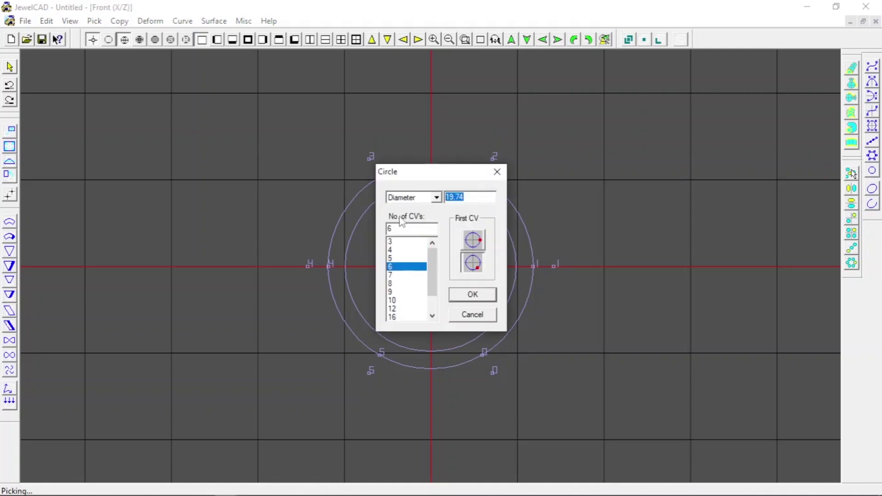
# - Create a 1.5 diameter helper circle and move it to the band's bottom
pyautogui.press('Return')
pyautogui.scroll(2, 399, 254)
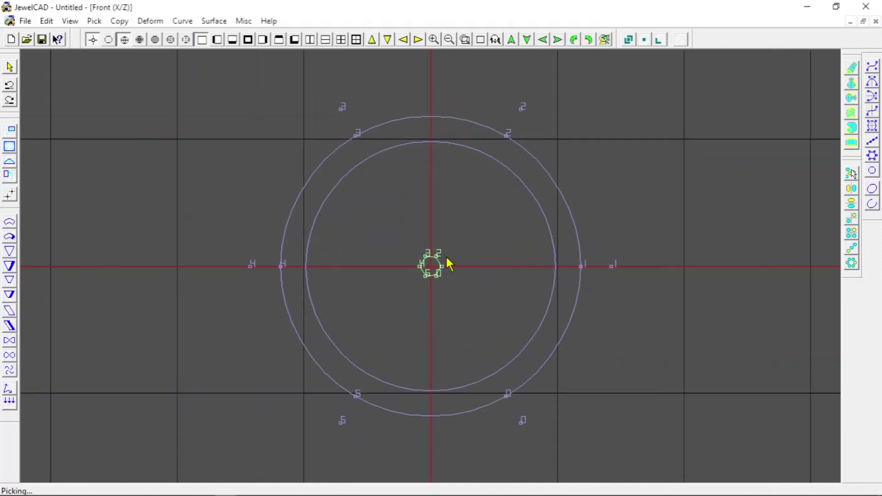
pyautogui.scroll(2, 447, 262)
pyautogui.scroll(1, 503, 197)
pyautogui.scroll(-1, 503, 196)
pyautogui.moveTo(503, 197); pyautogui.dragTo(498, 392)
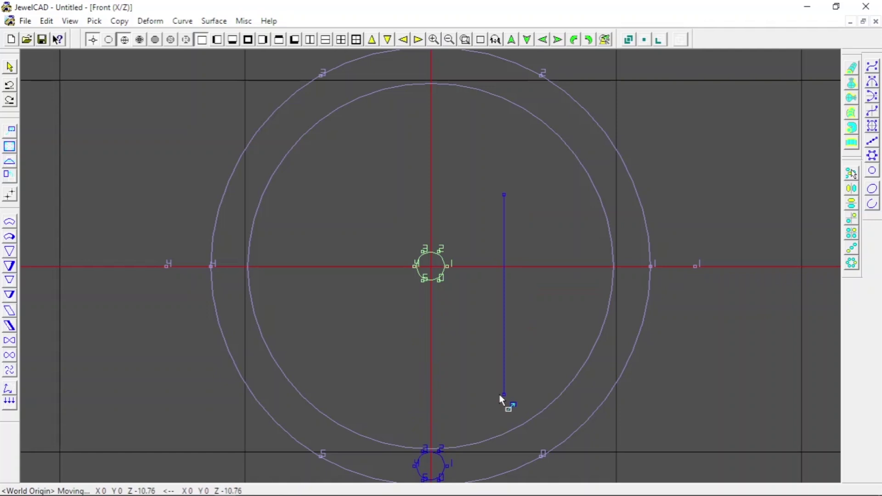
# - Raise the outer circle slightly to touch the helper, then delete the helper circle
pyautogui.scroll(-2, 497, 364)
pyautogui.click(520, 371)
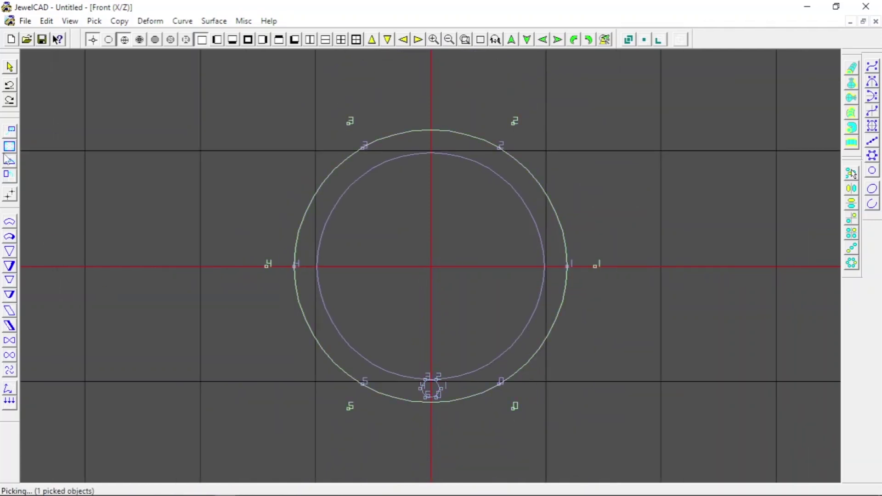
pyautogui.moveTo(501, 321); pyautogui.dragTo(489, 316)
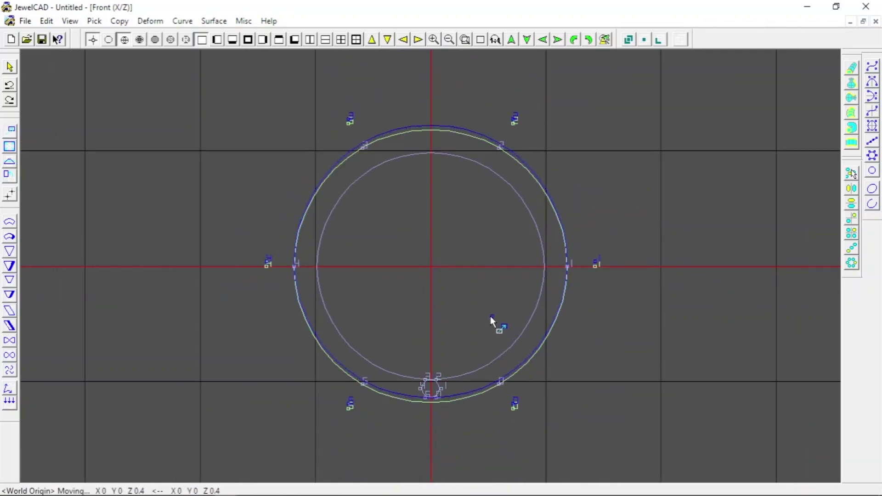
pyautogui.scroll(1, 458, 395)
pyautogui.scroll(1, 459, 395)
pyautogui.moveTo(459, 389); pyautogui.dragTo(456, 387)
pyautogui.scroll(-1, 457, 385)
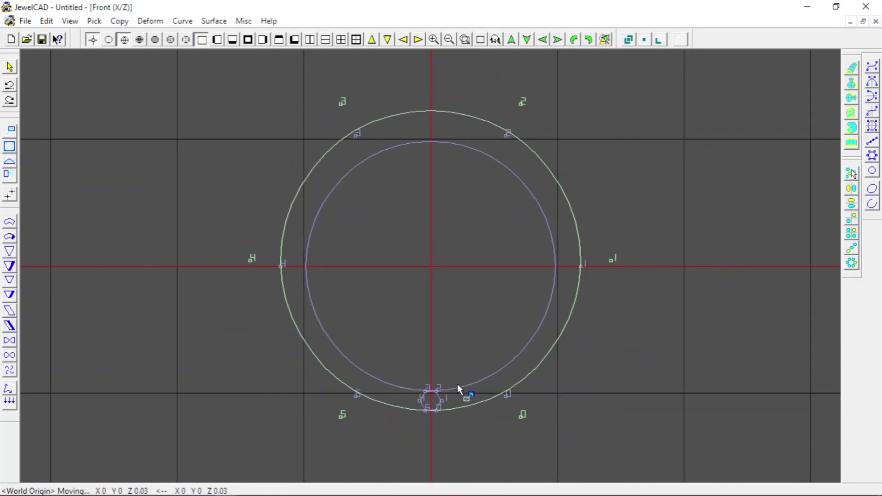
pyautogui.click(448, 365)
pyautogui.press('Delete')
pyautogui.scroll(-1, 435, 321)
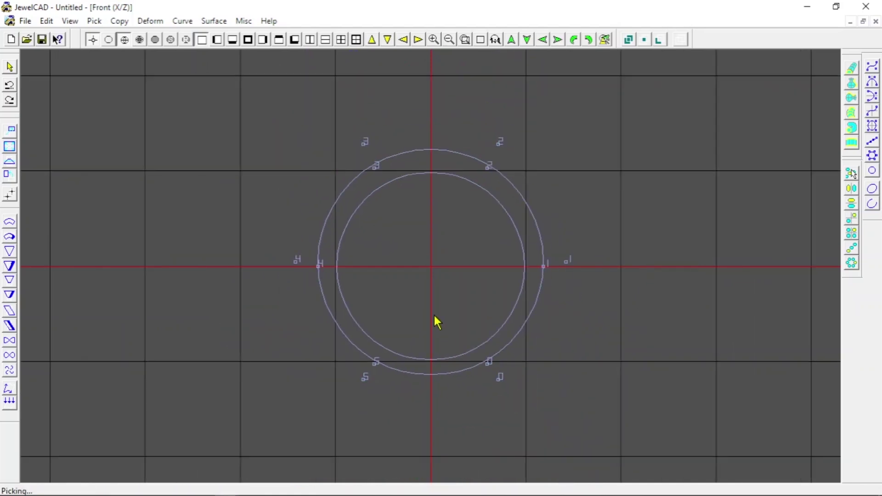
pyautogui.scroll(2, 458, 269)
# - Draw a small closed cyclic curve at the origin between the circles
pyautogui.click(868, 165)
pyautogui.scroll(2, 436, 265)
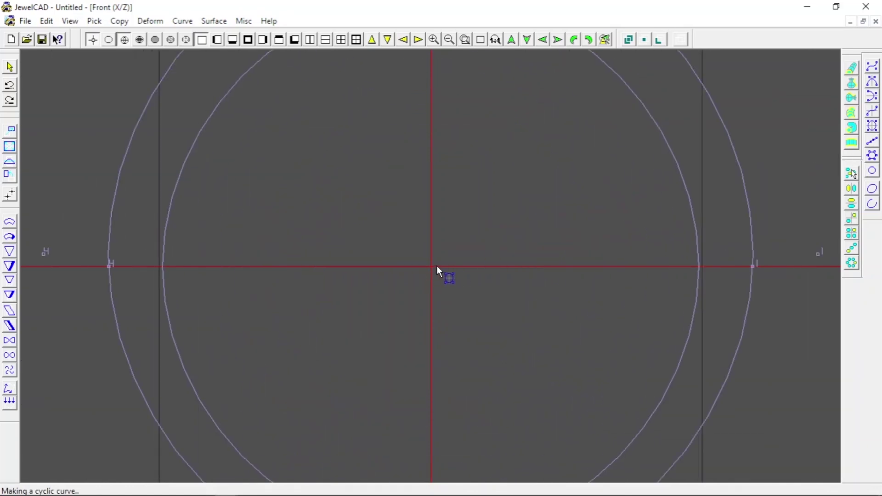
pyautogui.moveTo(436, 266); pyautogui.dragTo(403, 246)
pyautogui.scroll(2, 403, 246)
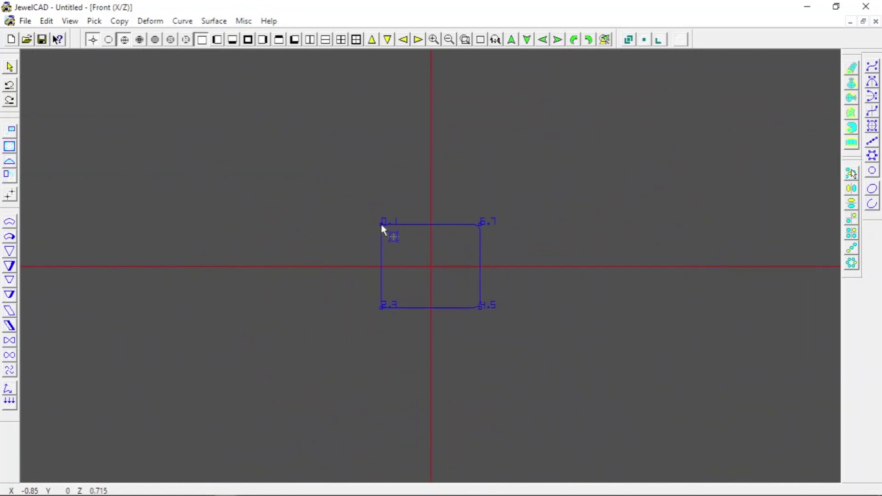
# - Add points and drag them to shape the curve into a rounded oval
pyautogui.click(366, 239)
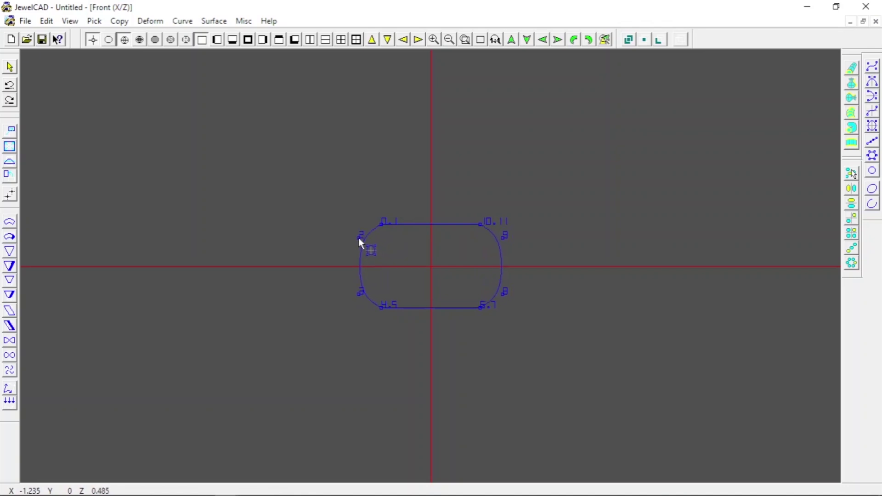
pyautogui.scroll(2, 360, 233)
pyautogui.scroll(1, 340, 223)
pyautogui.moveTo(385, 199); pyautogui.dragTo(384, 186)
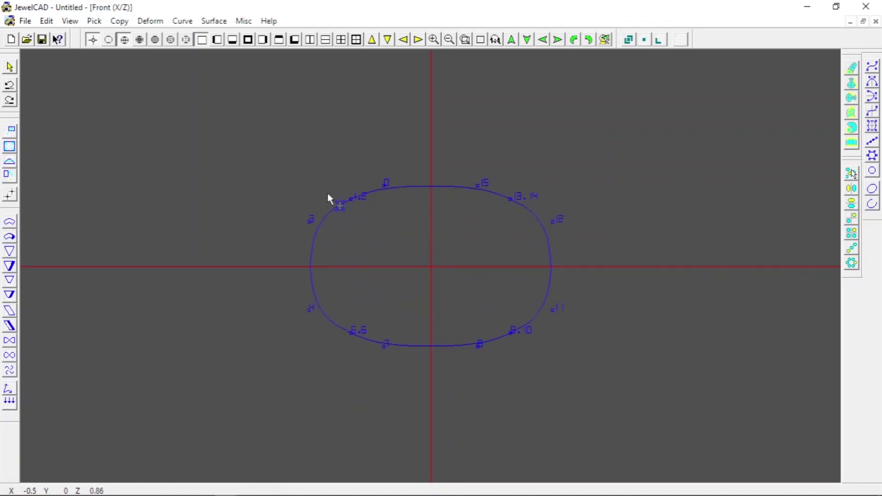
pyautogui.moveTo(328, 197); pyautogui.dragTo(323, 220)
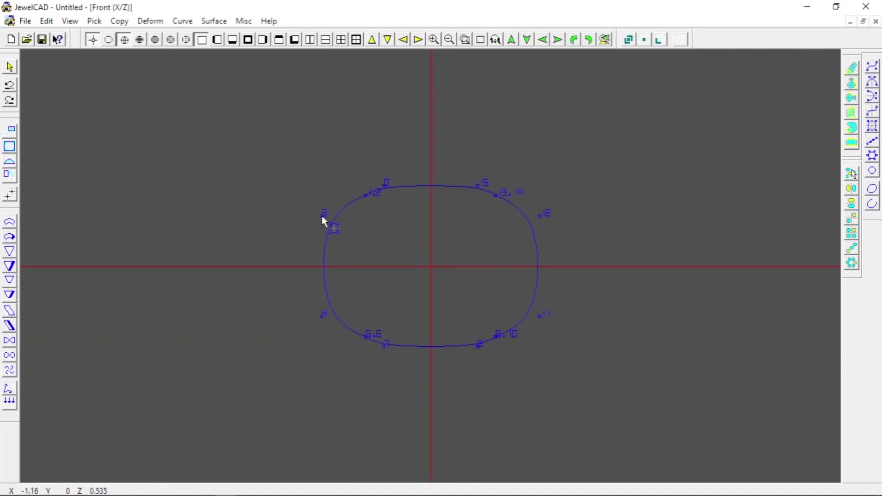
pyautogui.moveTo(322, 221); pyautogui.dragTo(325, 218)
pyautogui.moveTo(385, 188); pyautogui.dragTo(404, 185)
pyautogui.scroll(-3, 403, 187)
# - Sweep the oval profile along both circles as a 2-rail semi-scale rail surface
pyautogui.scroll(-2, 440, 226)
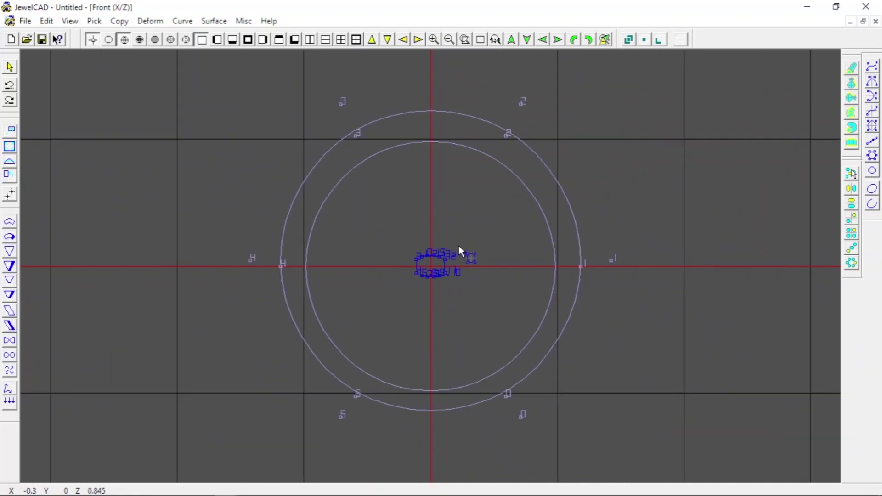
pyautogui.click(459, 248)
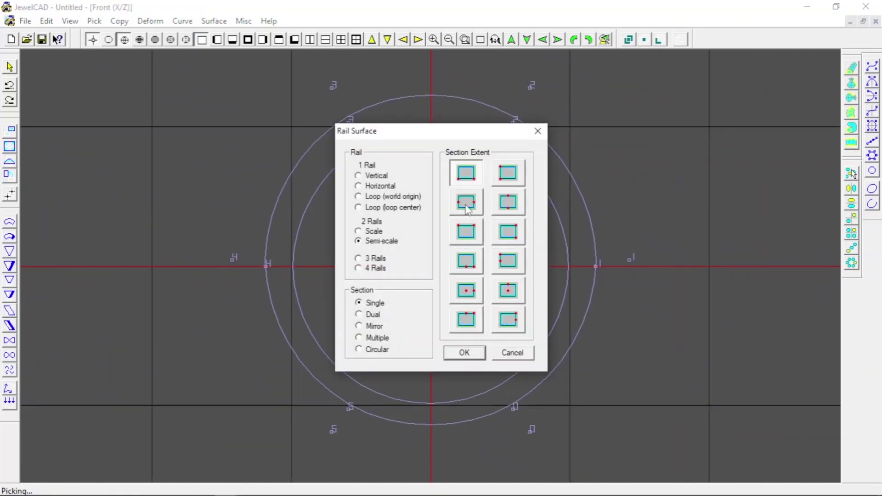
pyautogui.click(466, 203)
pyautogui.click(464, 352)
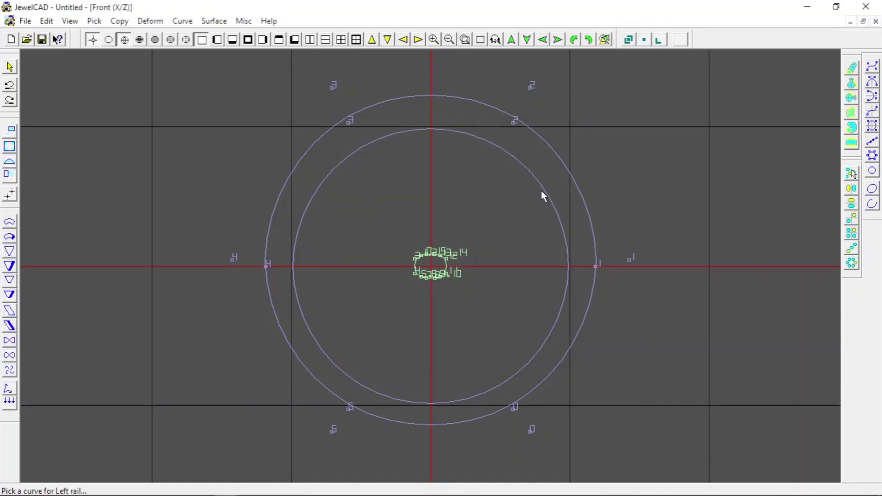
pyautogui.click(541, 196)
pyautogui.click(429, 260)
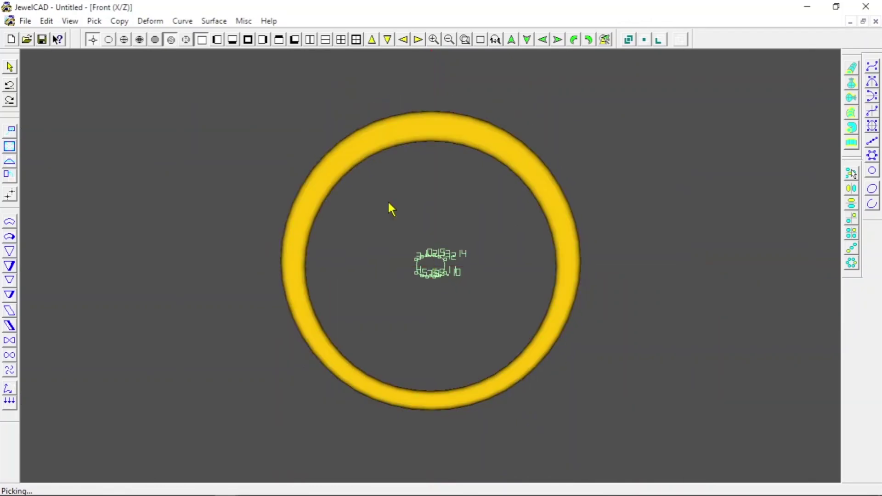
pyautogui.press('F5')
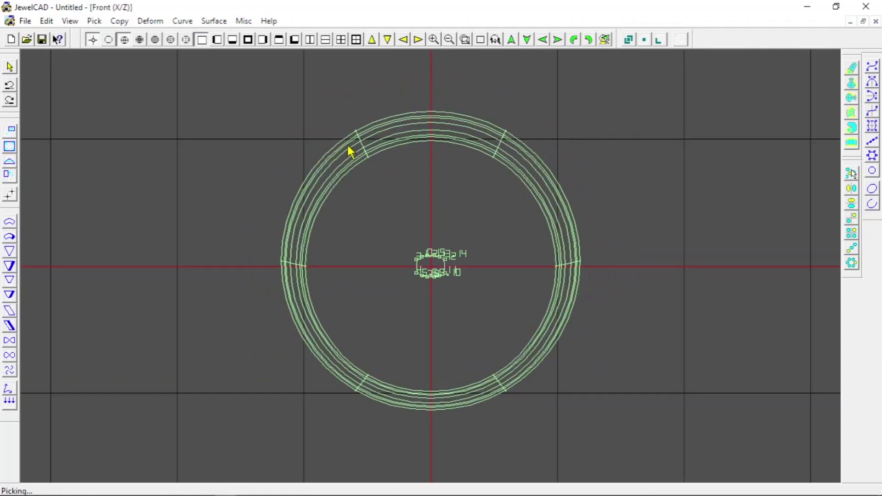
pyautogui.scroll(-2, 426, 235)
pyautogui.click(437, 298)
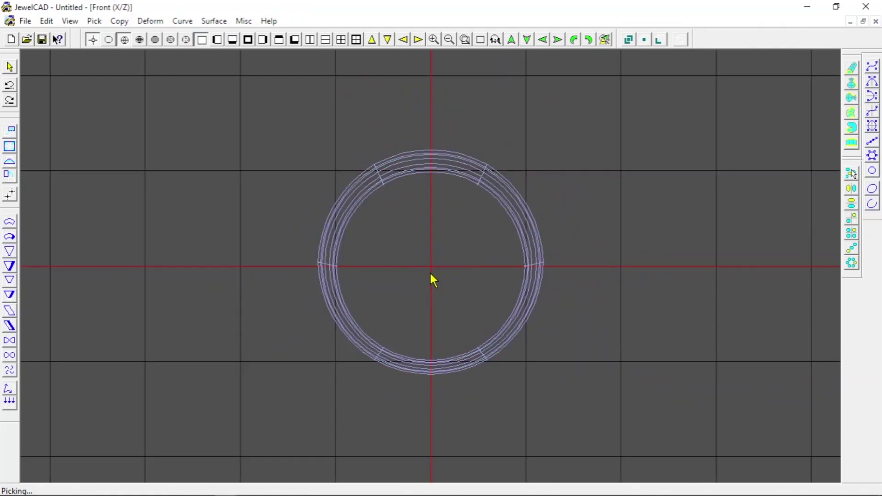
# - In side view, add a 1.5 diameter circle at the band's bottom
pyautogui.press('F3')
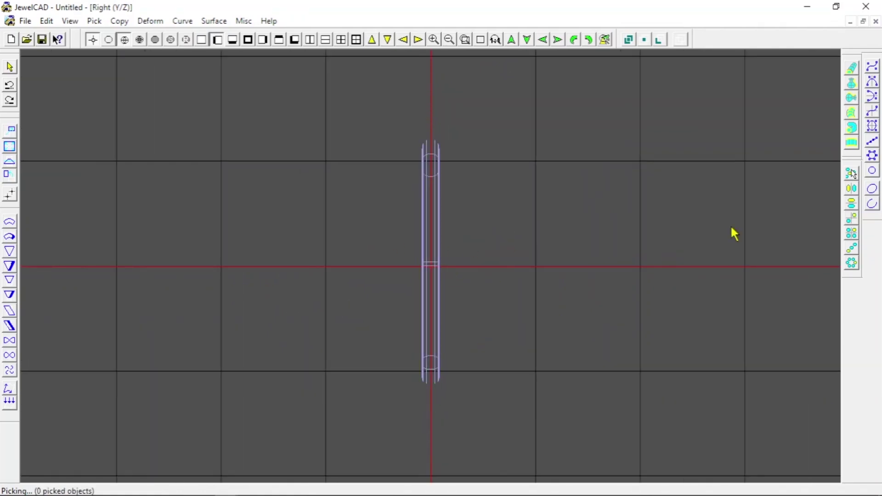
pyautogui.click(872, 171)
pyautogui.write('4')
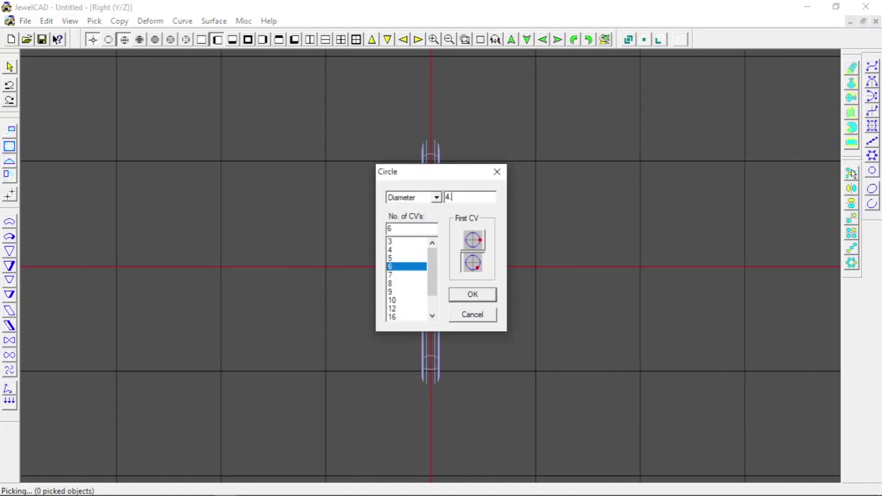
pyautogui.press('Return')
pyautogui.scroll(1, 384, 295)
pyautogui.moveTo(129, 139); pyautogui.dragTo(121, 277)
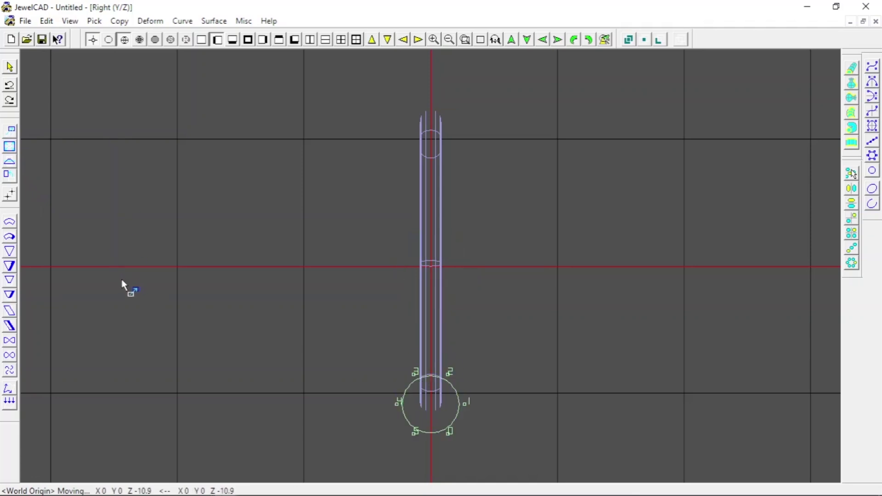
pyautogui.click(121, 278)
# - Add a 10 mm circle and move it up to the shank's top
pyautogui.click(872, 170)
pyautogui.write('10')
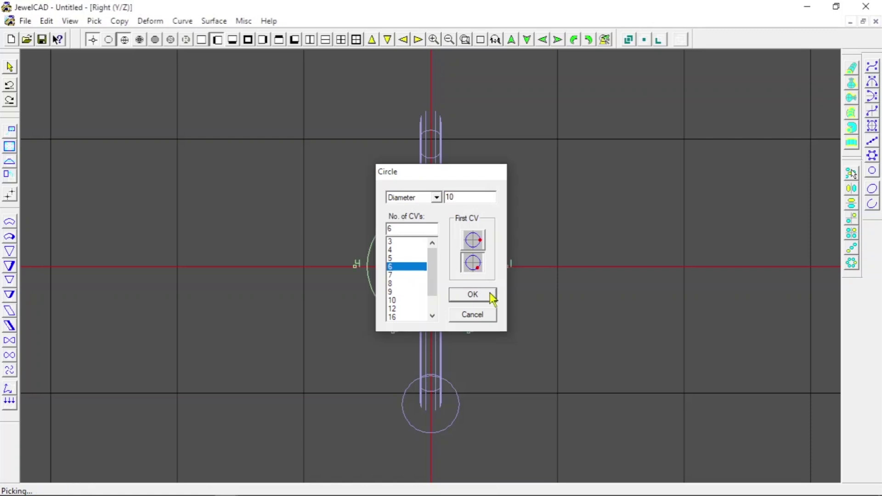
pyautogui.click(487, 294)
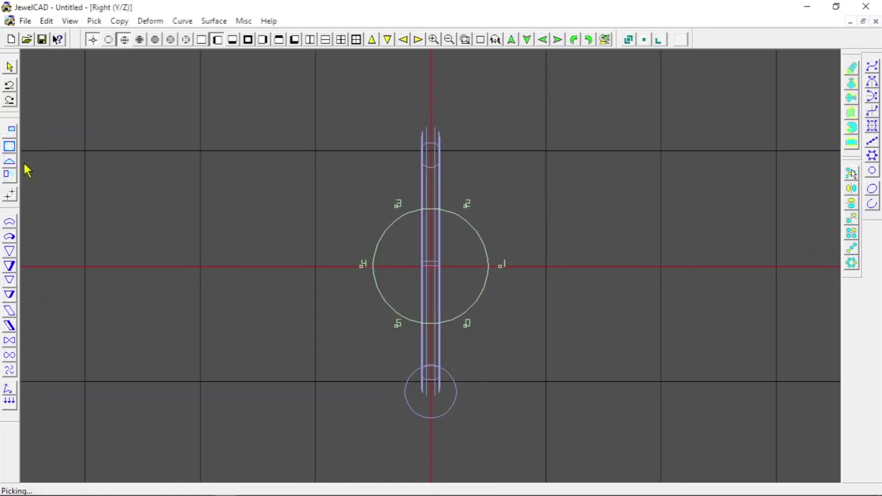
pyautogui.moveTo(170, 299); pyautogui.dragTo(154, 172)
pyautogui.click(154, 172)
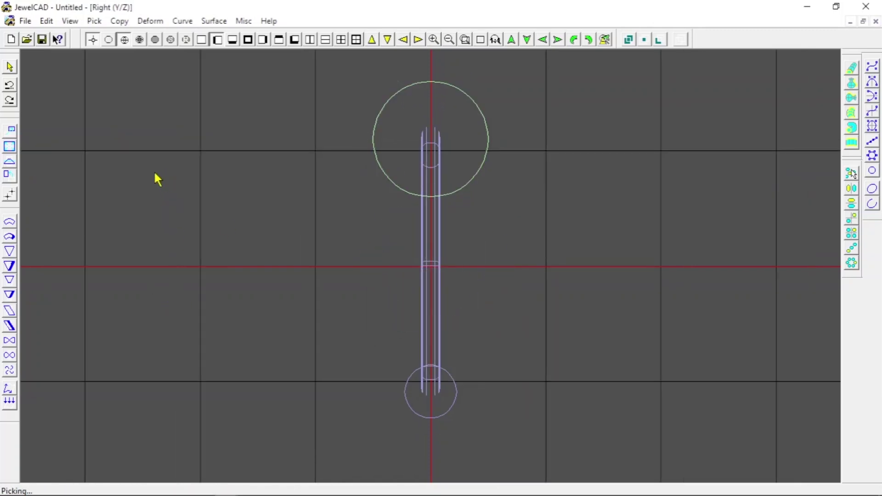
# - Widen the shank with the Sizing tool
pyautogui.click(439, 271)
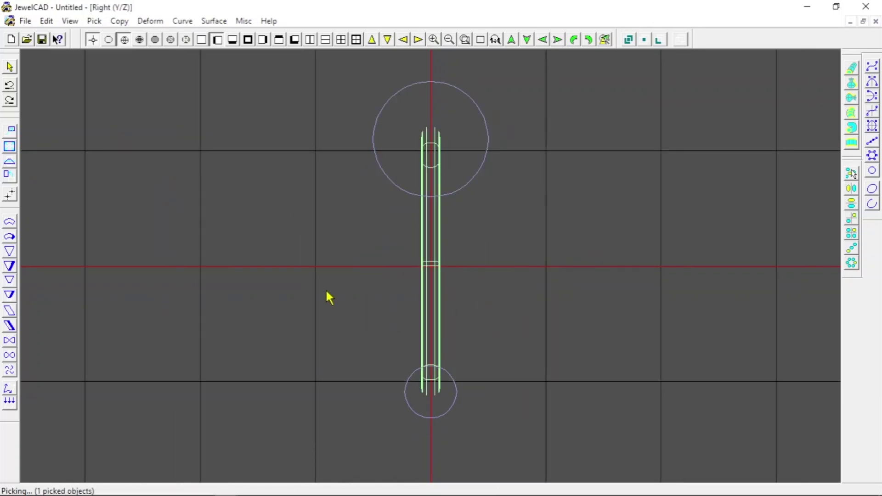
pyautogui.click(10, 146)
pyautogui.moveTo(187, 216)
pyautogui.mouseDown()
pyautogui.moveTo(163, 217)
pyautogui.moveTo(166, 227)
pyautogui.mouseUp()
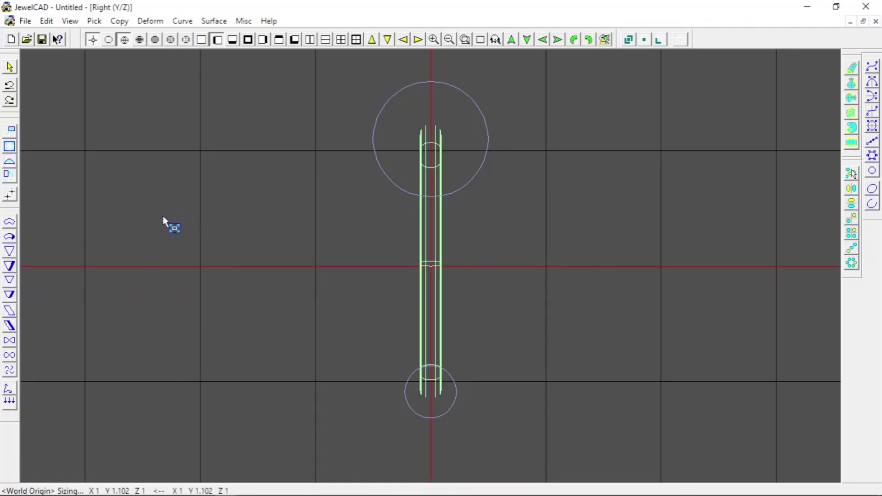
pyautogui.moveTo(278, 226)
pyautogui.mouseDown()
pyautogui.moveTo(164, 225)
pyautogui.moveTo(211, 226)
pyautogui.mouseUp()
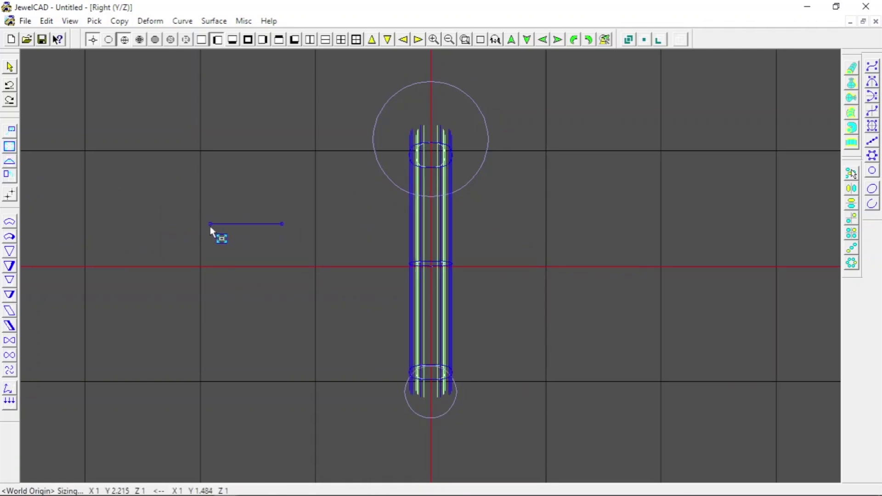
pyautogui.rightClick(210, 225)
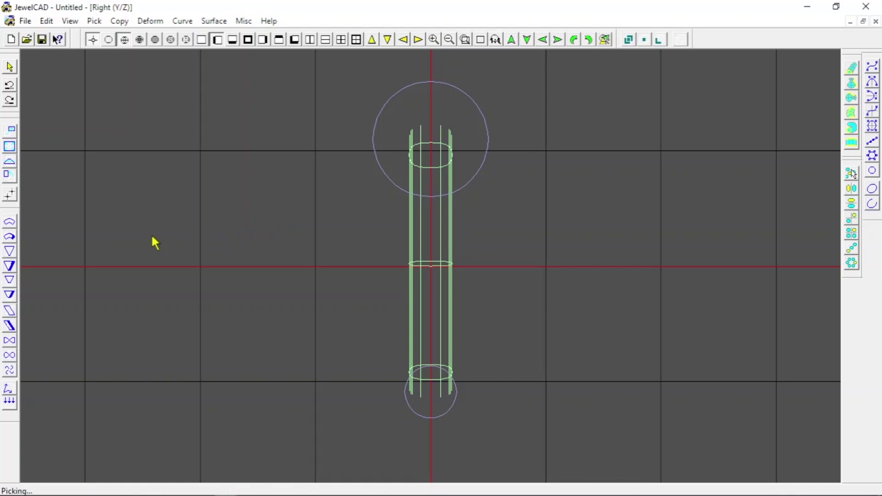
pyautogui.click(9, 251)
# - Taper the shank narrower at the bottom, alternating Taper and Sizing adjustments
pyautogui.moveTo(237, 267)
pyautogui.mouseDown()
pyautogui.moveTo(143, 279)
pyautogui.moveTo(256, 274)
pyautogui.moveTo(131, 260)
pyautogui.moveTo(216, 287)
pyautogui.moveTo(194, 279)
pyautogui.moveTo(270, 283)
pyautogui.moveTo(223, 287)
pyautogui.mouseUp()
pyautogui.click(9, 146)
pyautogui.moveTo(292, 286)
pyautogui.mouseDown()
pyautogui.moveTo(272, 293)
pyautogui.moveTo(309, 304)
pyautogui.mouseUp()
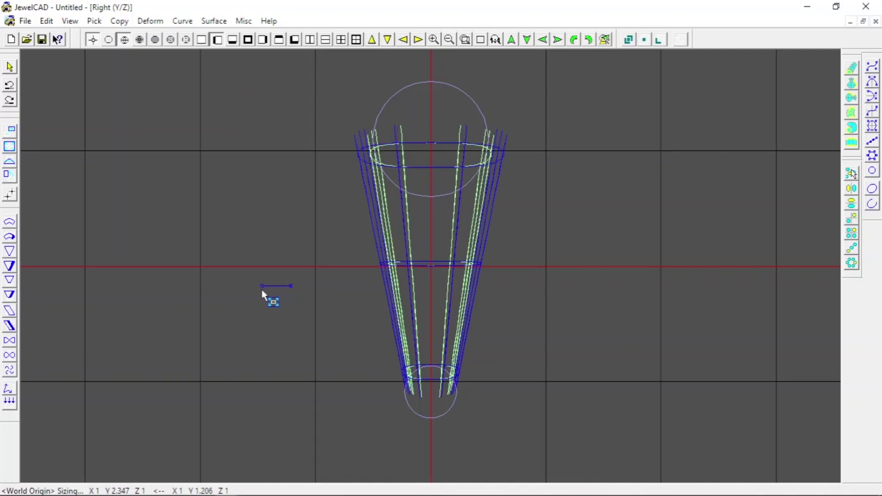
pyautogui.click(9, 251)
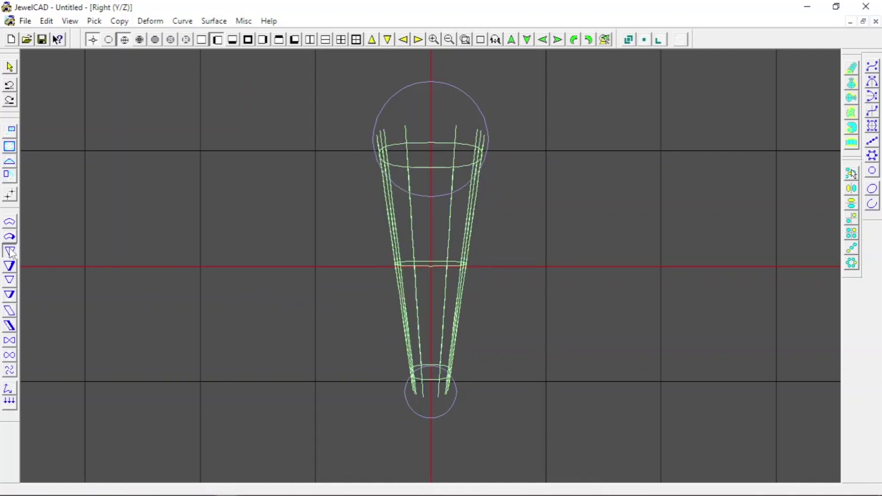
pyautogui.moveTo(217, 290); pyautogui.dragTo(186, 285)
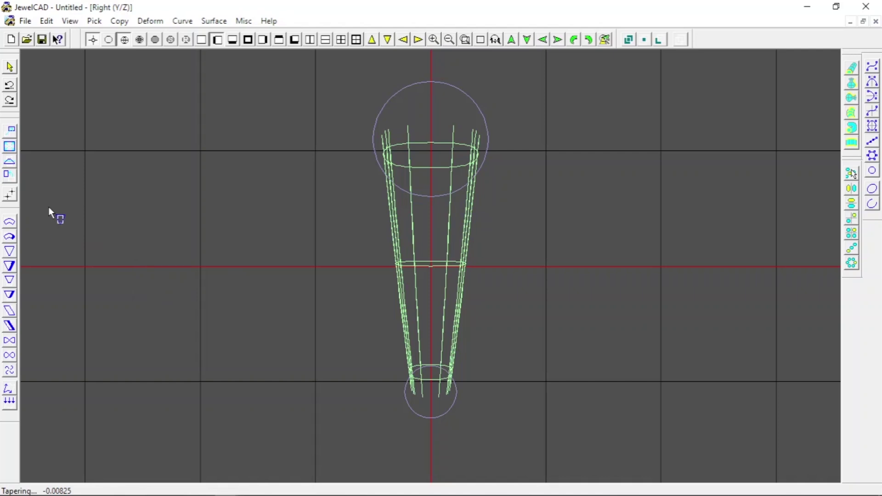
pyautogui.click(9, 146)
pyautogui.moveTo(187, 196); pyautogui.dragTo(132, 198)
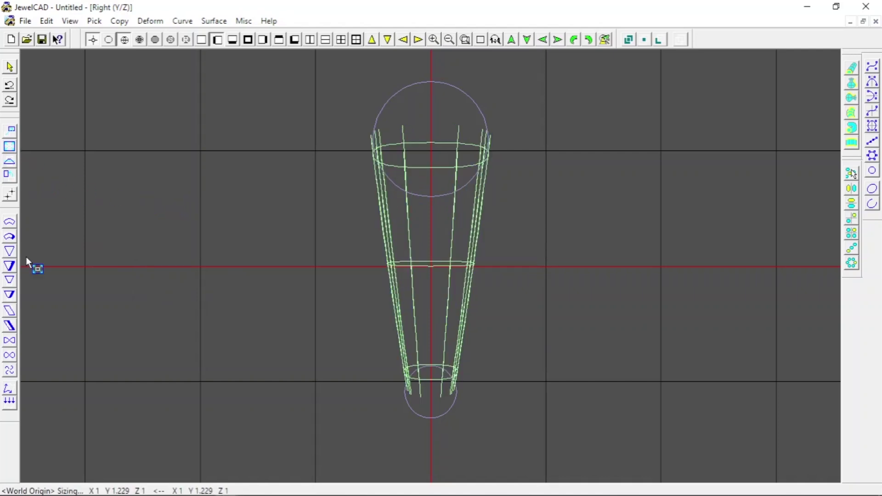
# - Refine the taper and width so the band narrows smoothly from top to bottom
pyautogui.click(9, 251)
pyautogui.moveTo(241, 271); pyautogui.dragTo(130, 282)
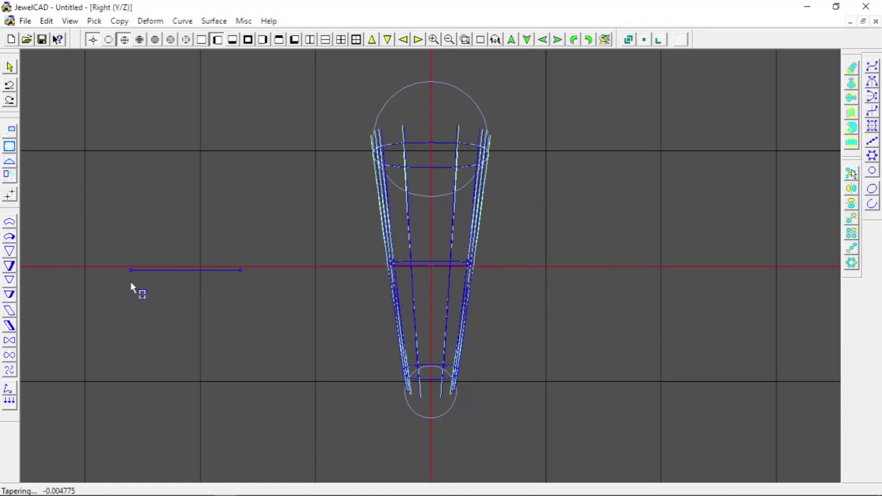
pyautogui.moveTo(216, 294)
pyautogui.mouseDown()
pyautogui.moveTo(145, 292)
pyautogui.moveTo(161, 294)
pyautogui.mouseUp()
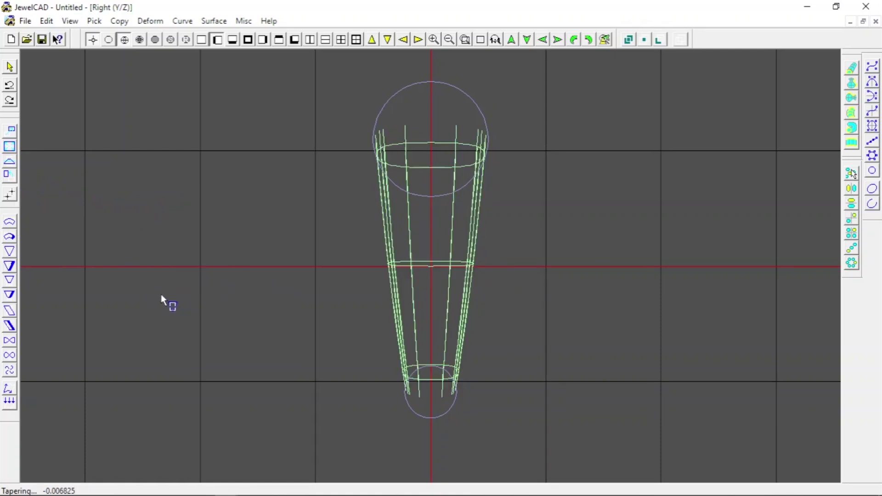
pyautogui.click(9, 147)
pyautogui.moveTo(158, 198); pyautogui.dragTo(145, 202)
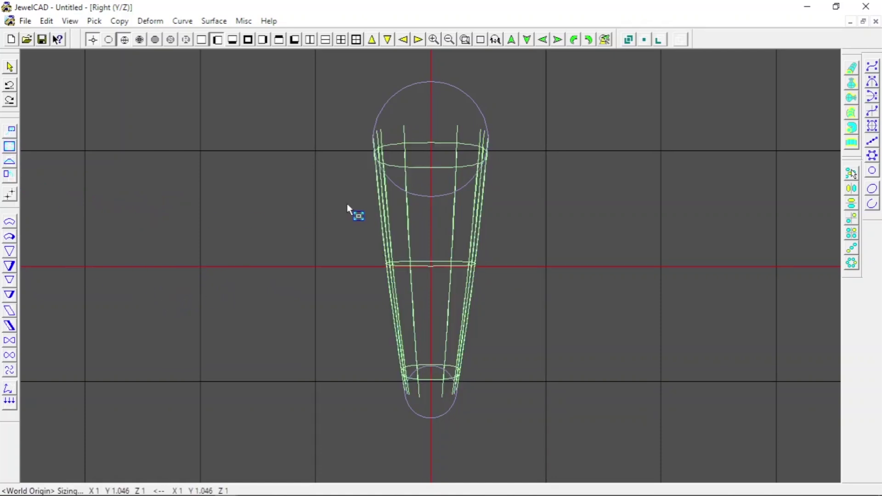
pyautogui.scroll(-2, 303, 170)
# - Preview the tapered band shaded from front, top and side views
pyautogui.press('F2')
pyautogui.press('F3')
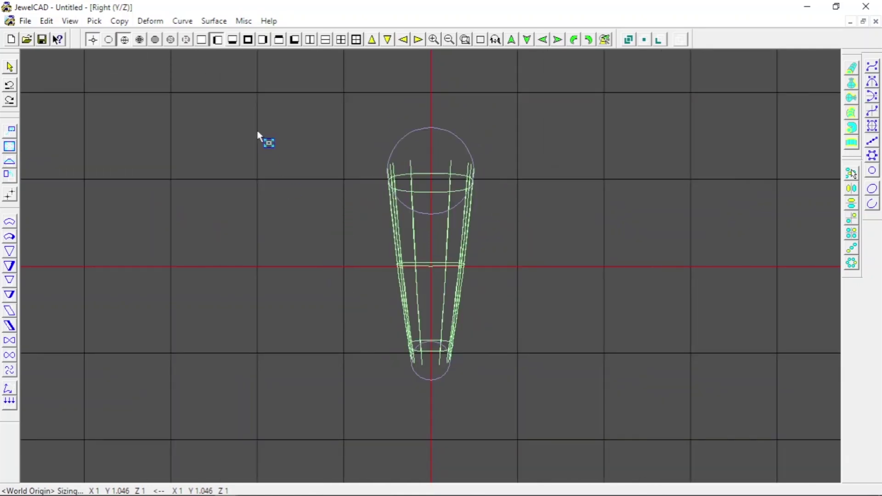
pyautogui.press('F6')
pyautogui.press('F2')
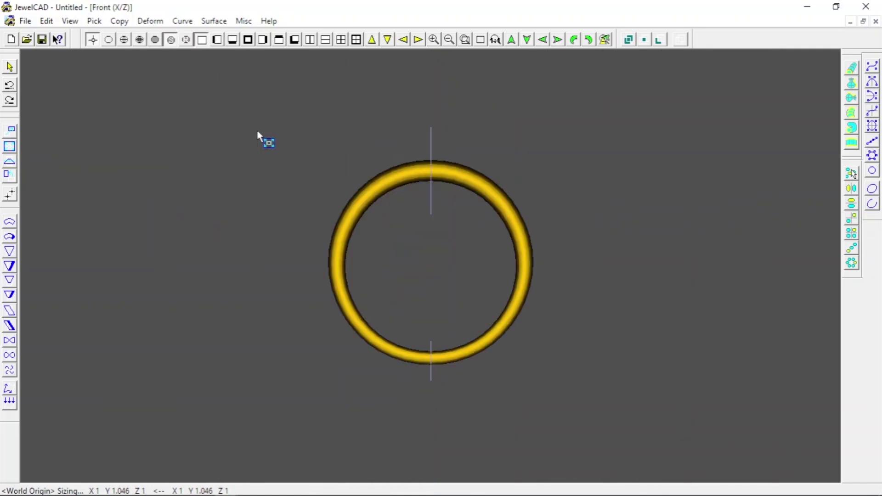
pyautogui.press('F1')
pyautogui.press('F2')
pyautogui.press('F3')
pyautogui.press('Escape')
pyautogui.press('F5')
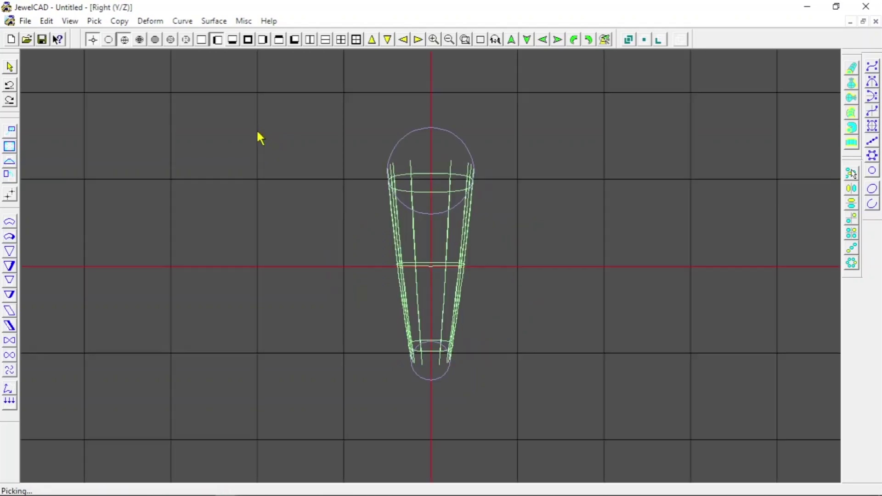
# - Delete both guide circles, leaving the tapered band alone
pyautogui.moveTo(351, 125); pyautogui.dragTo(533, 452)
pyautogui.press('Delete')
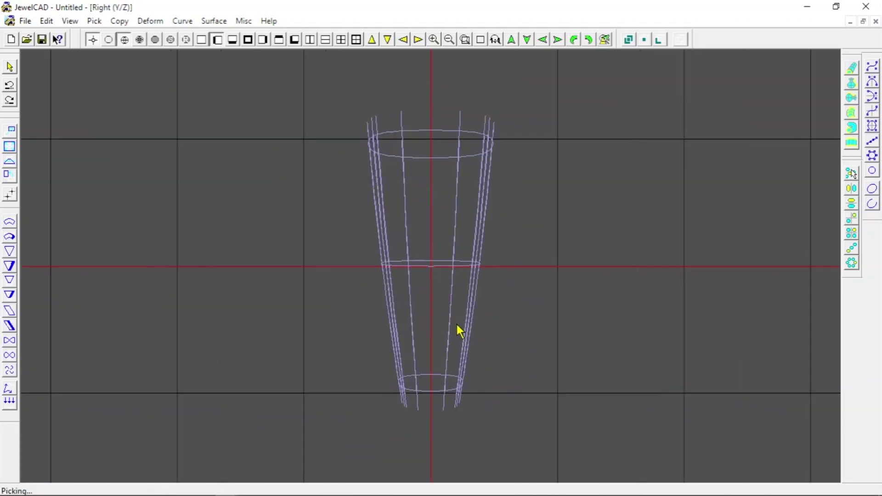
pyautogui.press('F2')
pyautogui.scroll(2, 731, 173)
pyautogui.scroll(1, 823, 156)
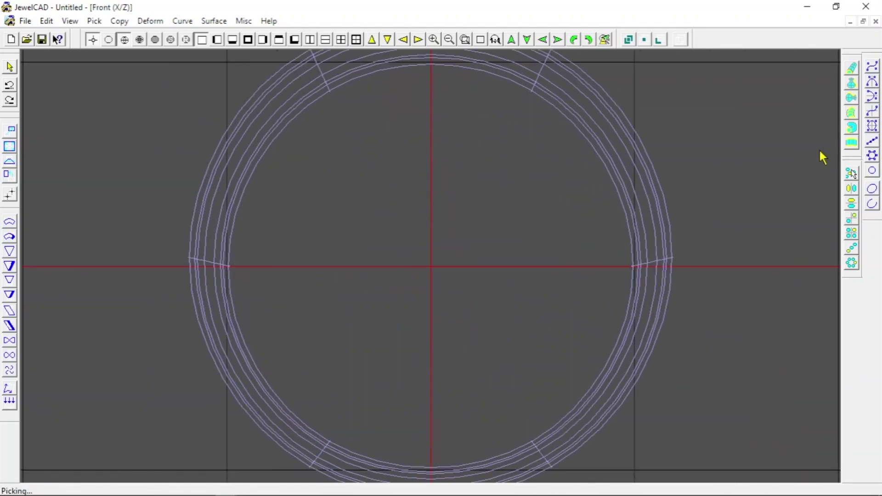
pyautogui.scroll(-1, 822, 156)
# - Draw a cyclic rectangle curve around the ring's centre
pyautogui.click(872, 126)
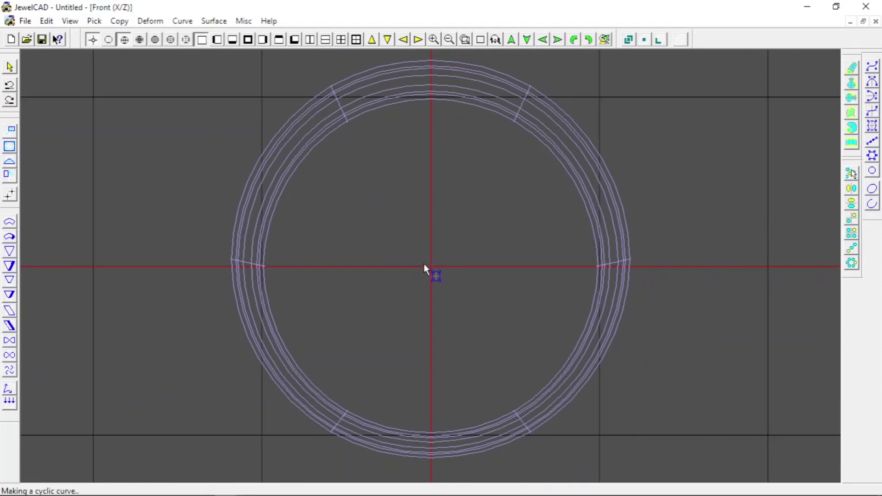
pyautogui.moveTo(424, 264); pyautogui.dragTo(397, 248)
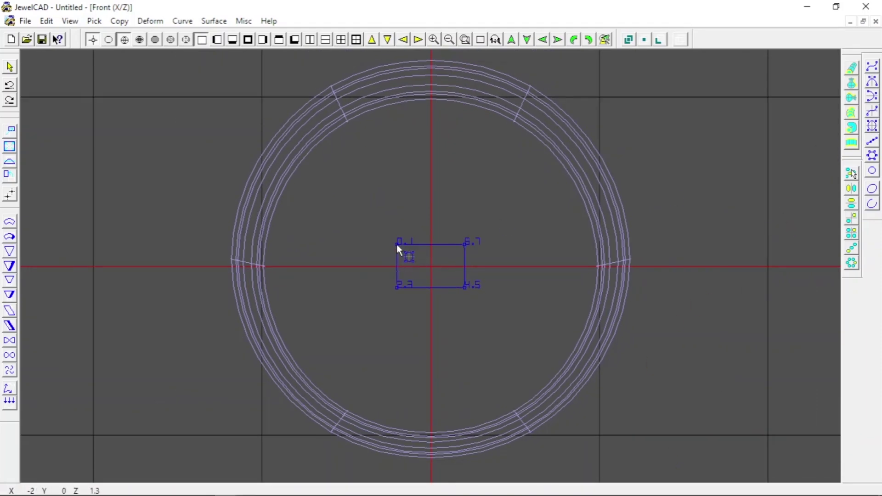
pyautogui.scroll(2, 397, 246)
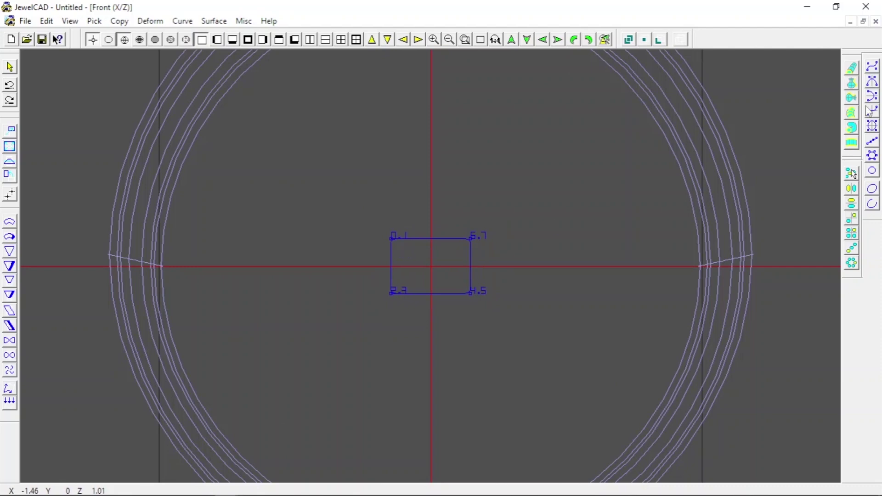
# - Draw an angled open profile with sharp corners and set Rail Surface to Loop (loop center)
pyautogui.click(871, 67)
pyautogui.scroll(1, 497, 203)
pyautogui.scroll(1, 433, 194)
pyautogui.click(431, 195)
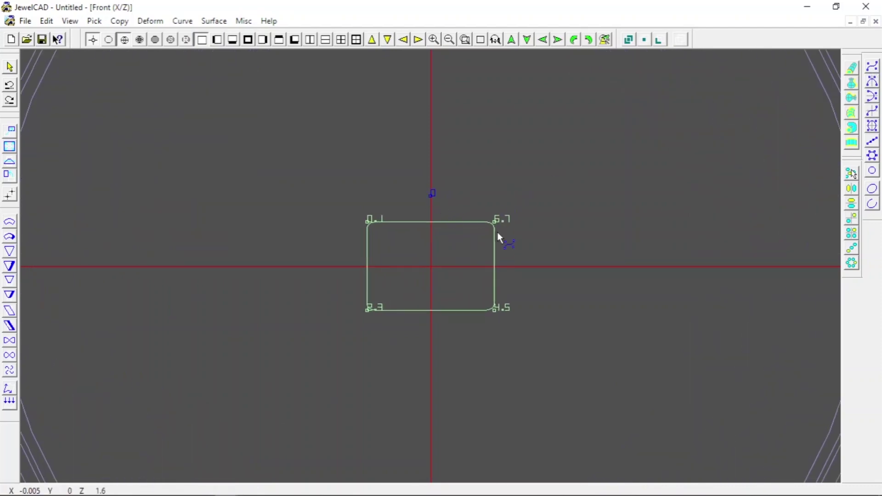
pyautogui.click(520, 243)
pyautogui.click(520, 238)
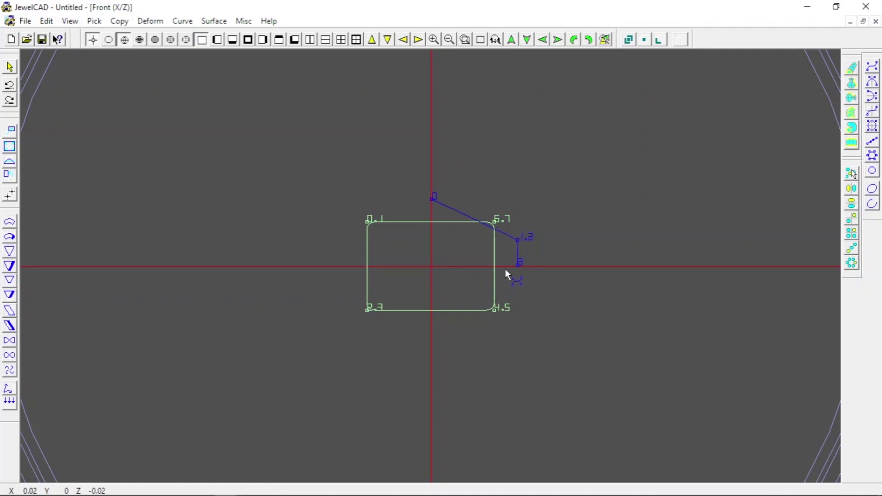
pyautogui.click(431, 267)
pyautogui.scroll(1, 518, 265)
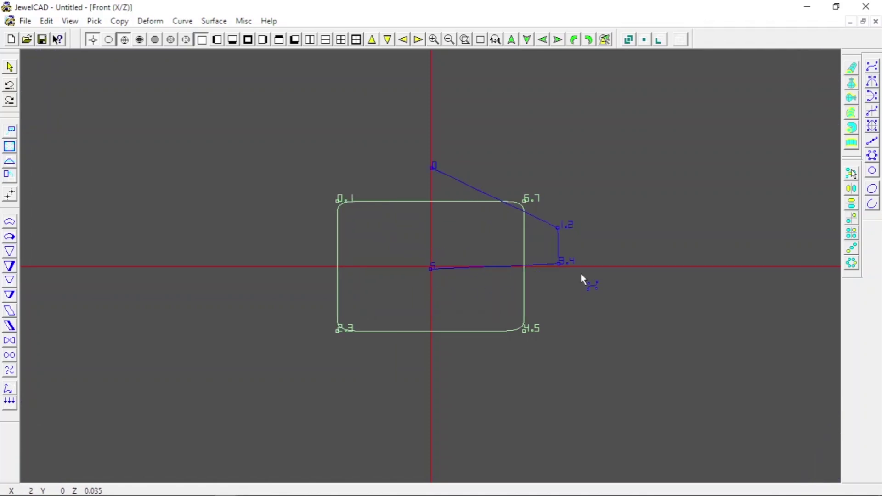
pyautogui.click(559, 265)
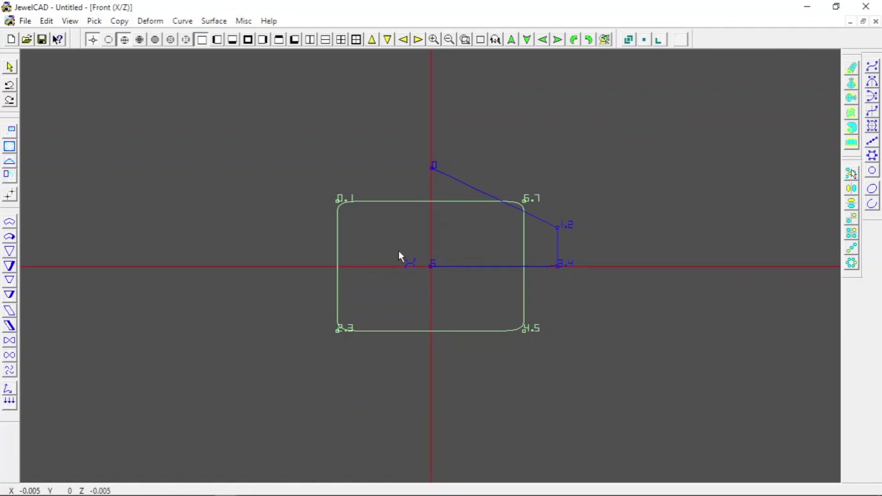
pyautogui.scroll(-2, 471, 203)
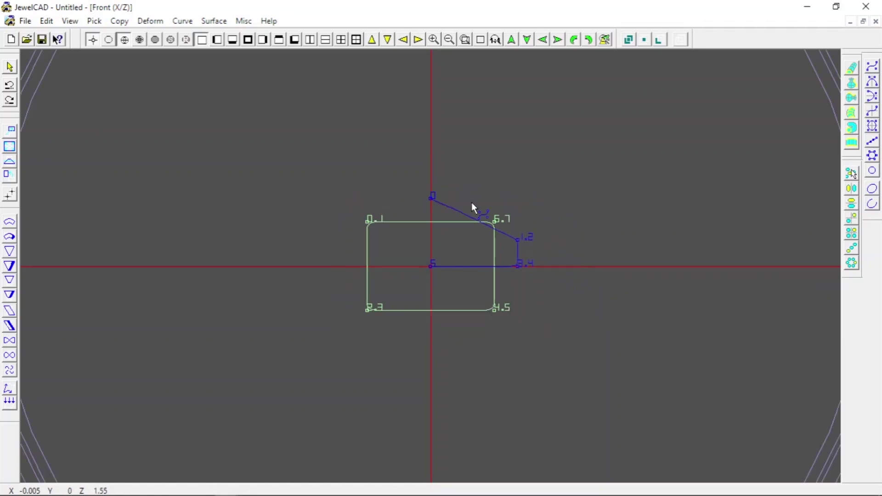
pyautogui.click(851, 141)
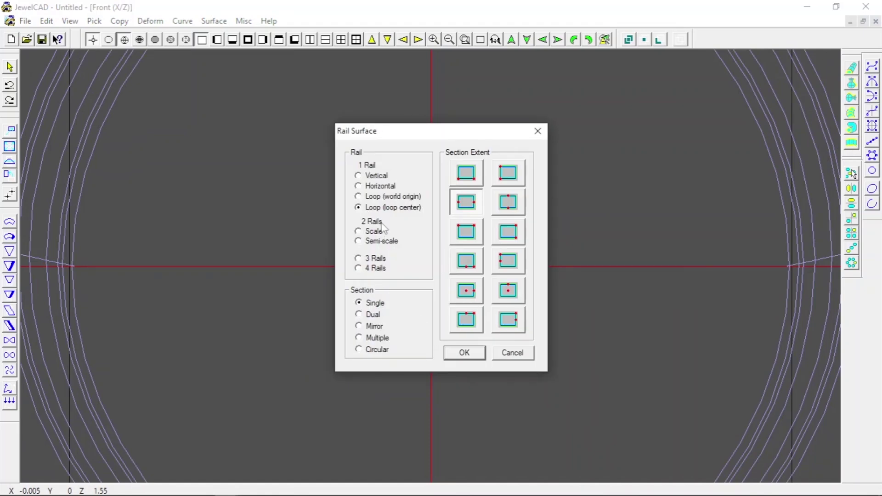
# - Build the pointed stud as a loop rail surface from the rectangle and profile
pyautogui.click(464, 352)
pyautogui.click(434, 227)
pyautogui.click(470, 221)
pyautogui.scroll(-1, 470, 238)
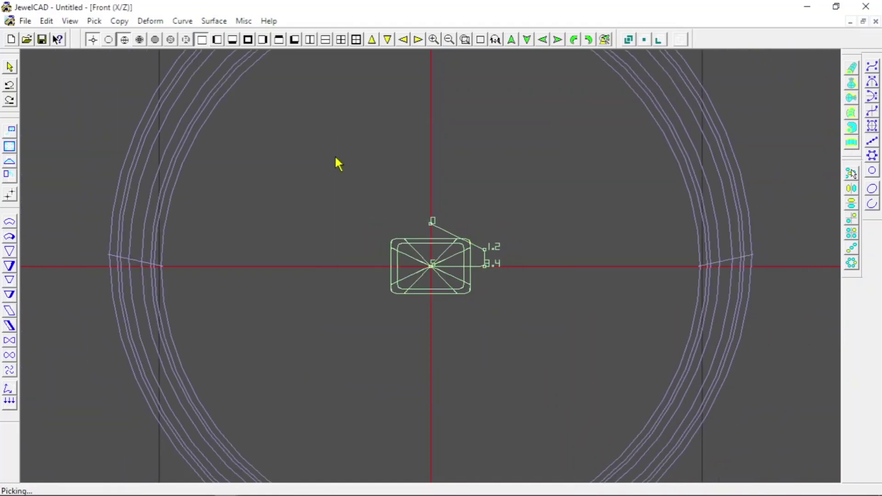
pyautogui.press('F5')
# - Delete the profile curve and select the stud for resizing
pyautogui.press('F3')
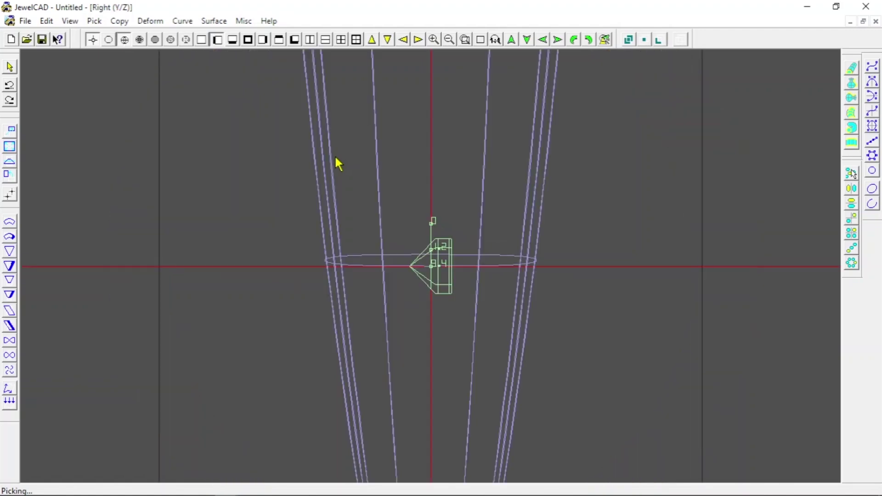
pyautogui.press('F2')
pyautogui.scroll(-1, 337, 166)
pyautogui.click(473, 257)
pyautogui.press('Delete')
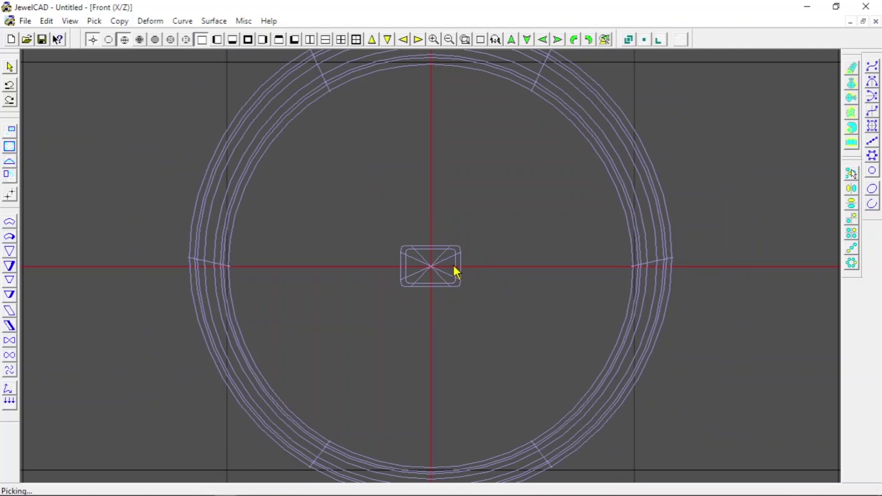
pyautogui.scroll(1, 454, 272)
pyautogui.click(441, 289)
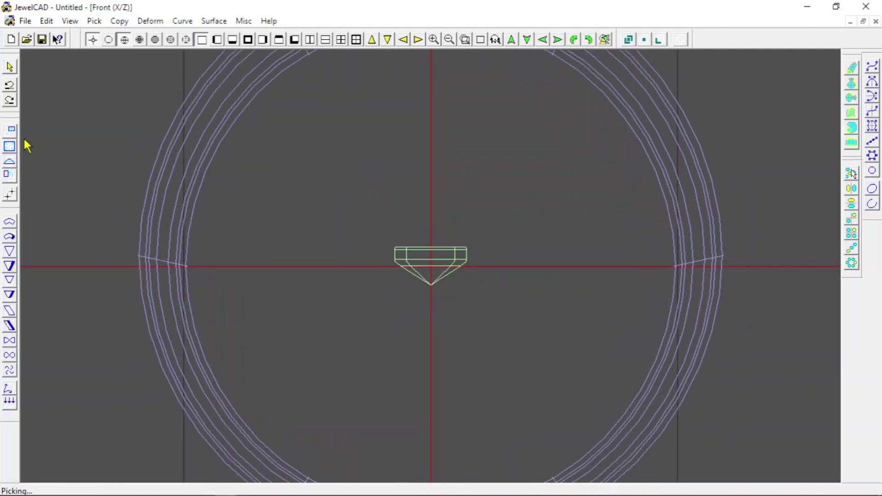
pyautogui.click(9, 146)
pyautogui.scroll(-1, 366, 216)
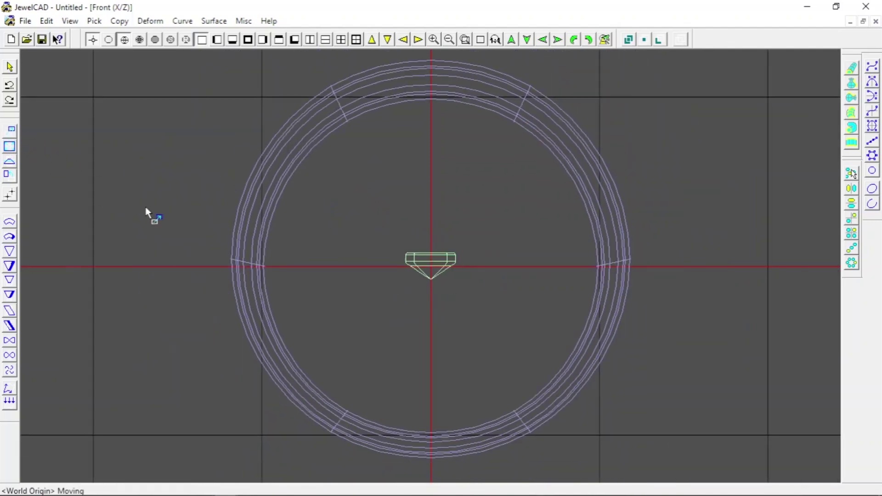
# - Move the stud onto the band's top and revolve it into 41 copies around the ring
pyautogui.scroll(-1, 147, 213)
pyautogui.moveTo(343, 125); pyautogui.dragTo(349, 137)
pyautogui.scroll(-1, 373, 175)
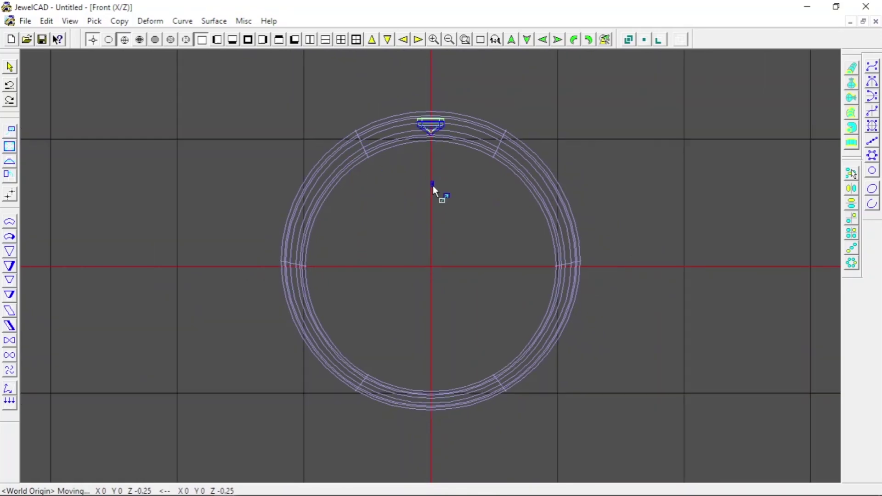
pyautogui.moveTo(432, 185); pyautogui.dragTo(433, 177)
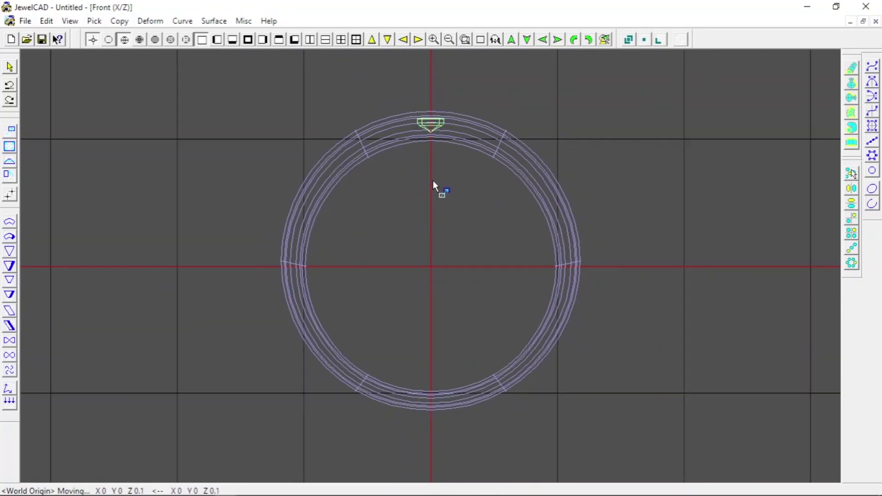
pyautogui.click(851, 263)
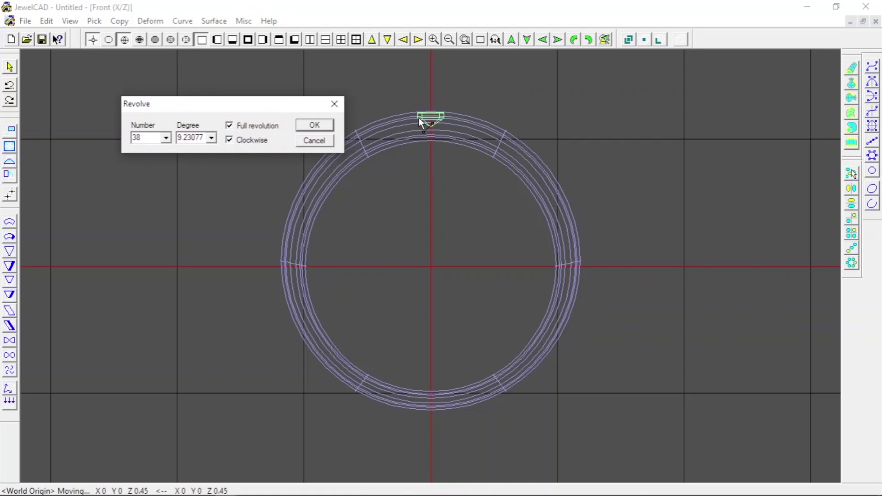
pyautogui.moveTo(418, 118); pyautogui.dragTo(439, 118)
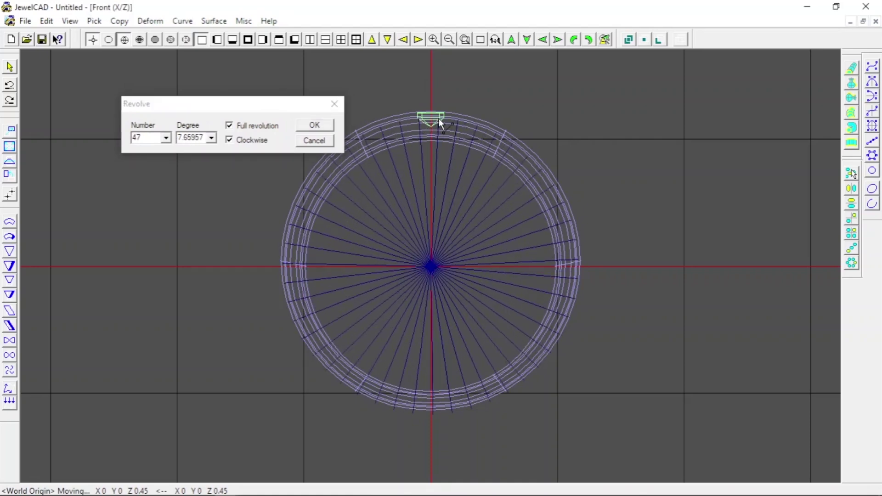
pyautogui.click(311, 127)
pyautogui.scroll(1, 372, 174)
pyautogui.press('Up')
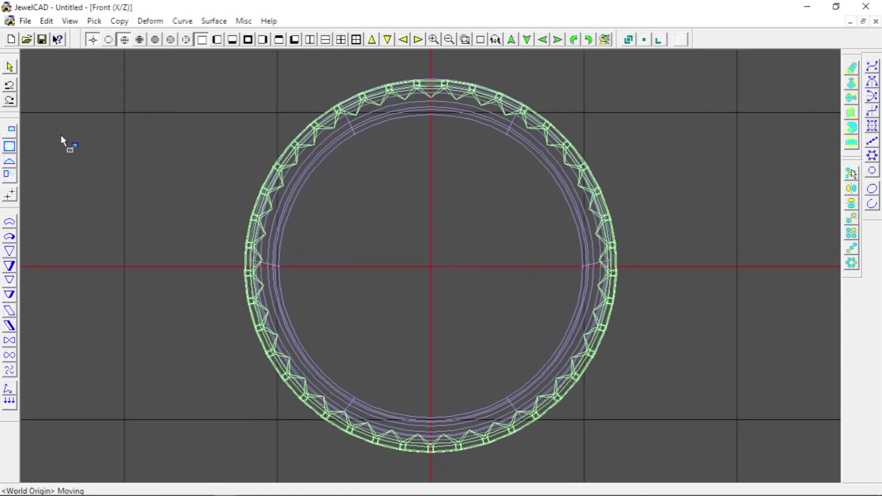
# - Delete the 18 studs on the ring's lower half
pyautogui.click(370, 228)
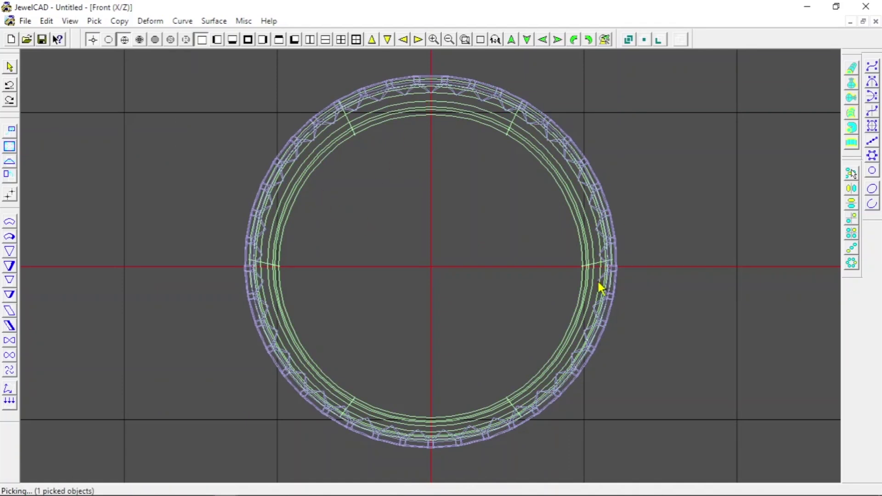
pyautogui.scroll(1, 235, 207)
pyautogui.scroll(1, 212, 197)
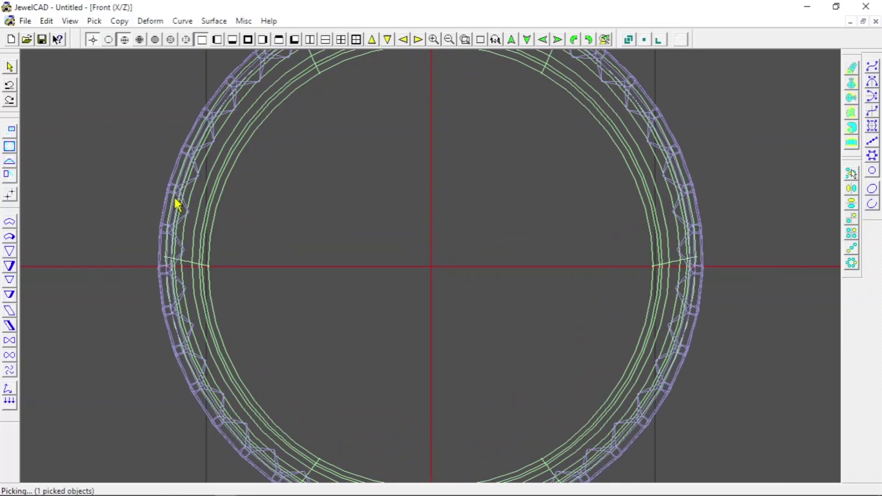
pyautogui.scroll(-1, 693, 229)
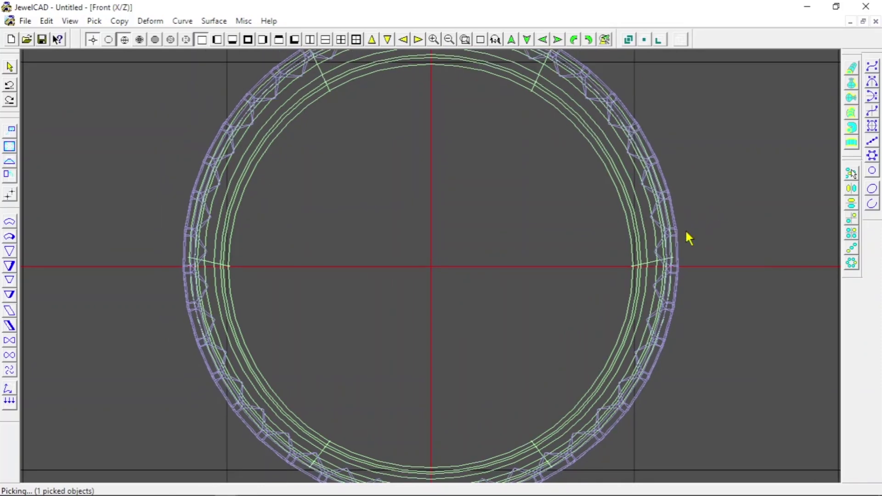
pyautogui.scroll(-1, 690, 237)
pyautogui.scroll(-1, 340, 236)
pyautogui.click(323, 360)
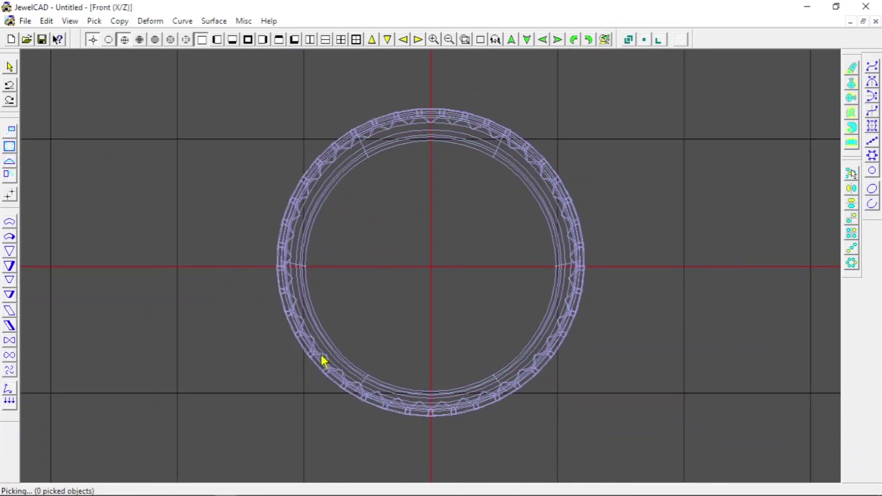
pyautogui.moveTo(597, 406); pyautogui.dragTo(550, 232)
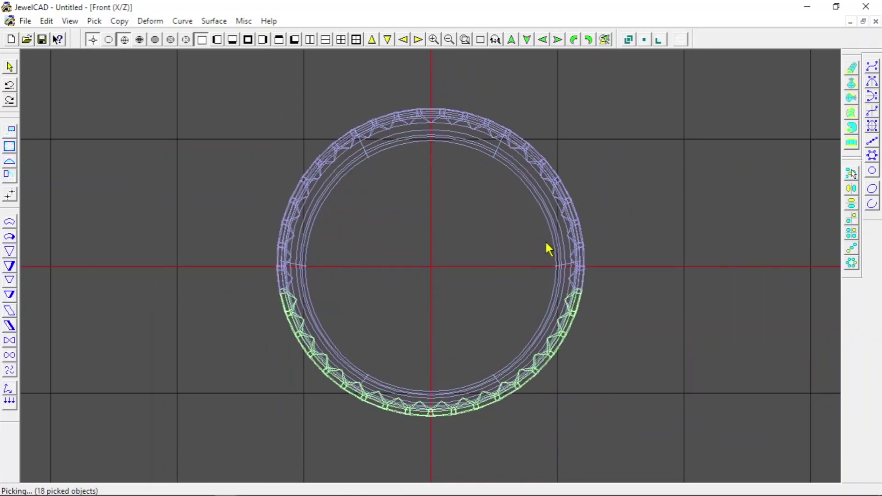
pyautogui.press('Delete')
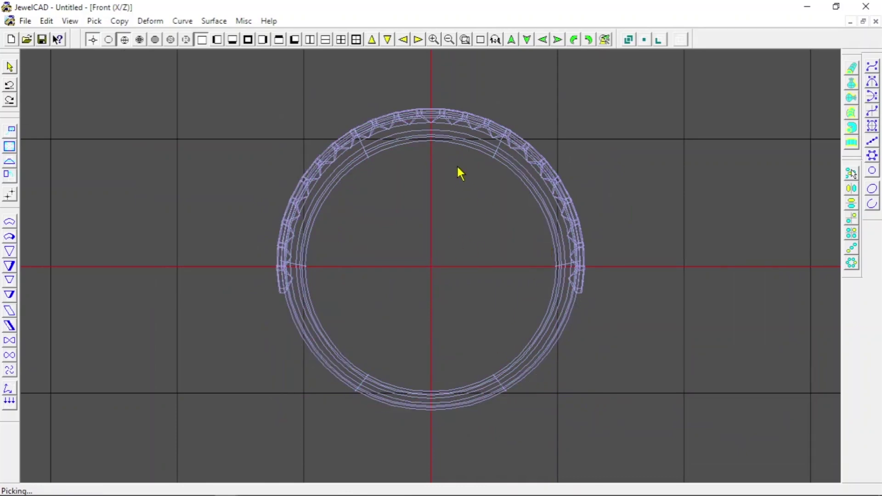
# - Select the 23 remaining studs arching over the ring's upper half
pyautogui.moveTo(233, 122); pyautogui.dragTo(553, 291)
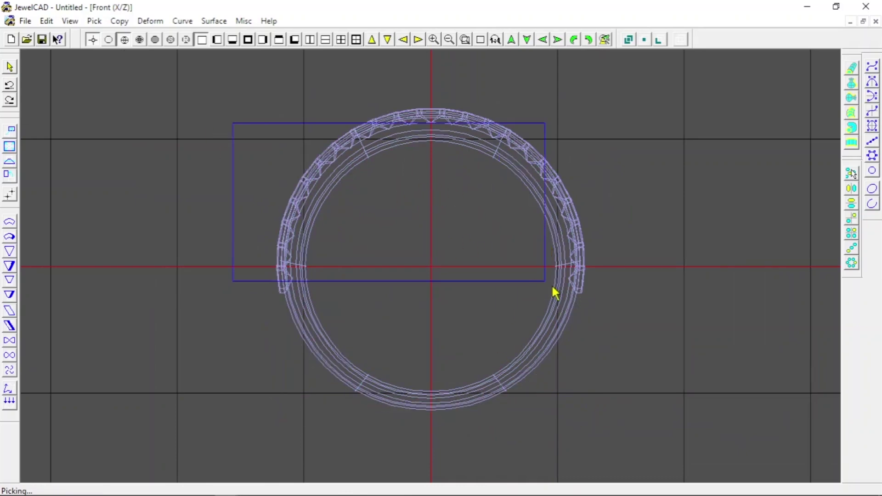
pyautogui.moveTo(229, 92); pyautogui.dragTo(584, 291)
pyautogui.scroll(1, 403, 206)
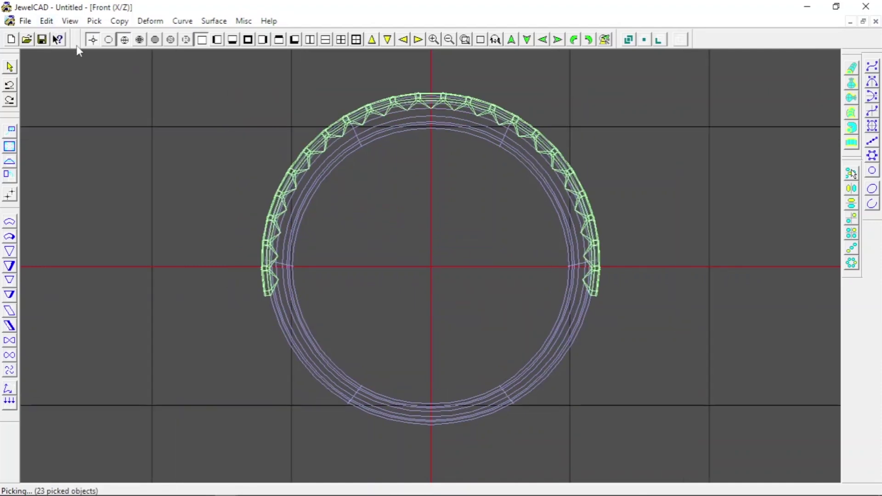
# - Inspect the ring shaded and in wireframe from the right, top and front
pyautogui.press('F4')
pyautogui.press('F7')
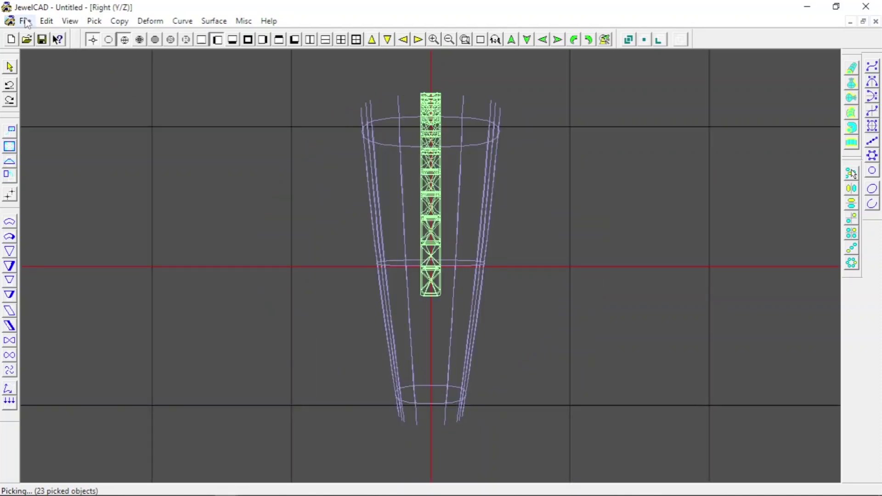
pyautogui.click(46, 21)
pyautogui.click(69, 243)
pyautogui.press('F7')
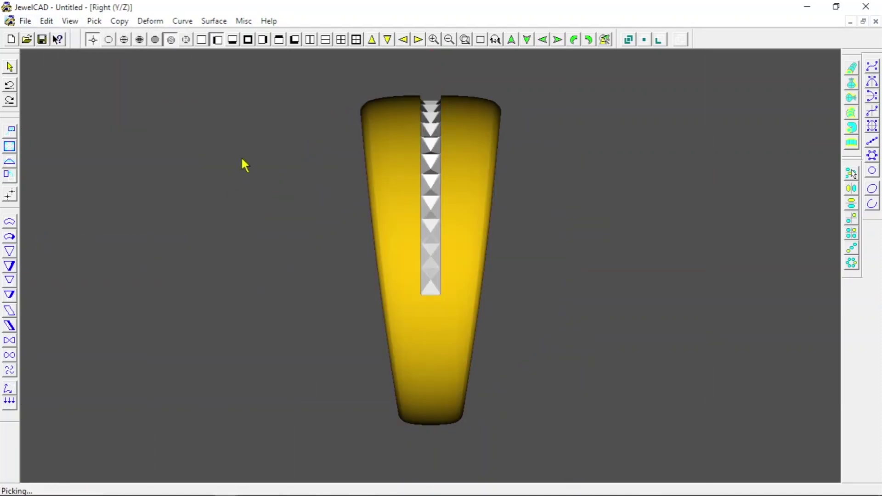
pyautogui.press('F1')
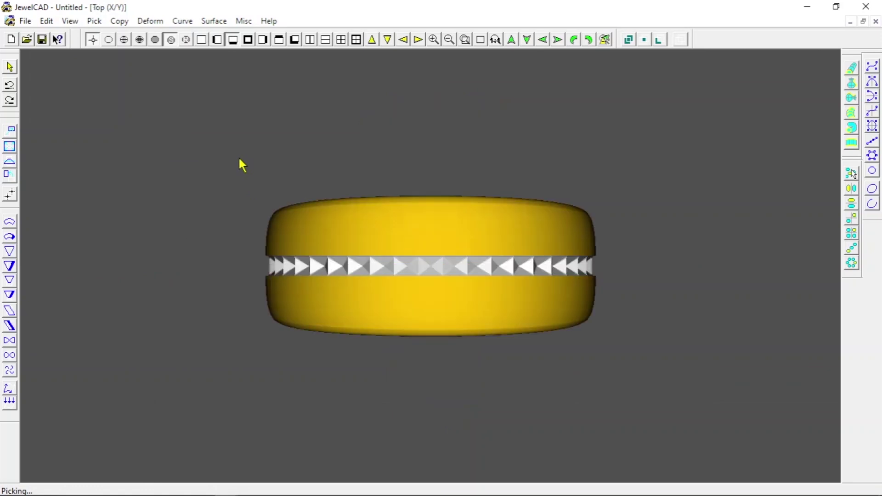
pyautogui.press('F1')
pyautogui.press('F1')
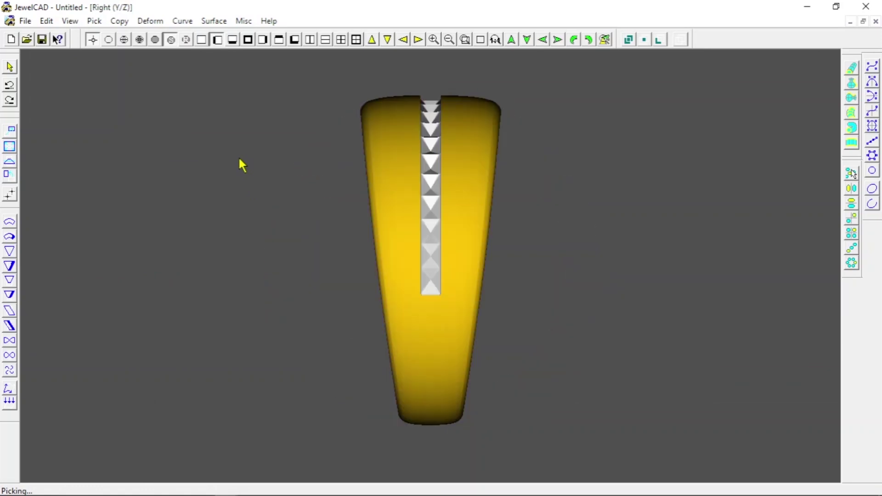
pyautogui.click(125, 40)
pyautogui.press('F1')
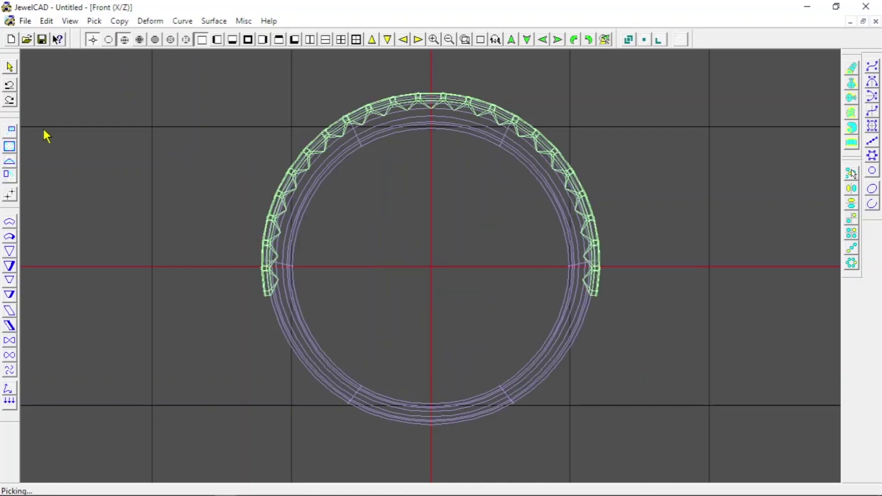
# - Enlarge the stud arc to about 1.017 and check it rendered from each view
pyautogui.click(9, 146)
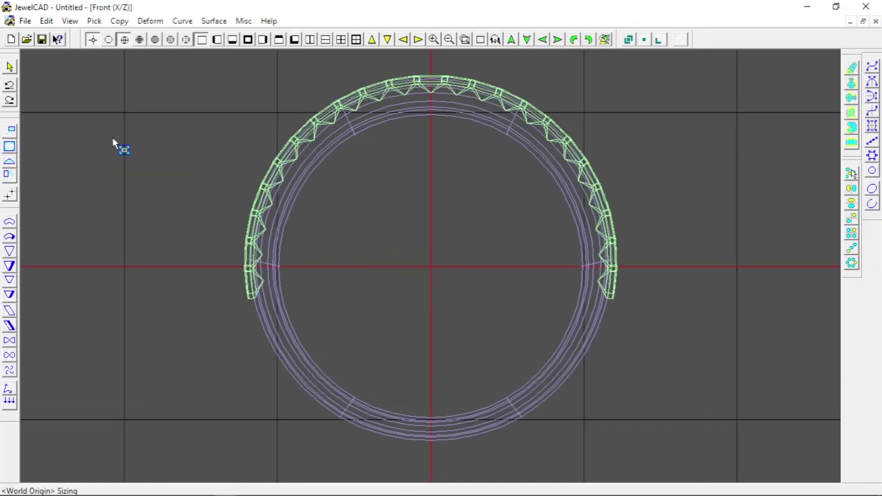
pyautogui.moveTo(112, 137); pyautogui.dragTo(108, 137)
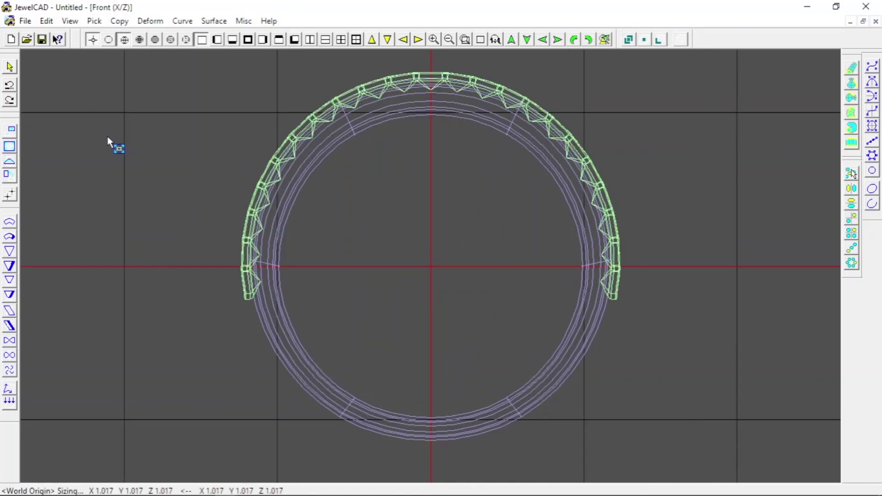
pyautogui.press('F2')
pyautogui.press('F3')
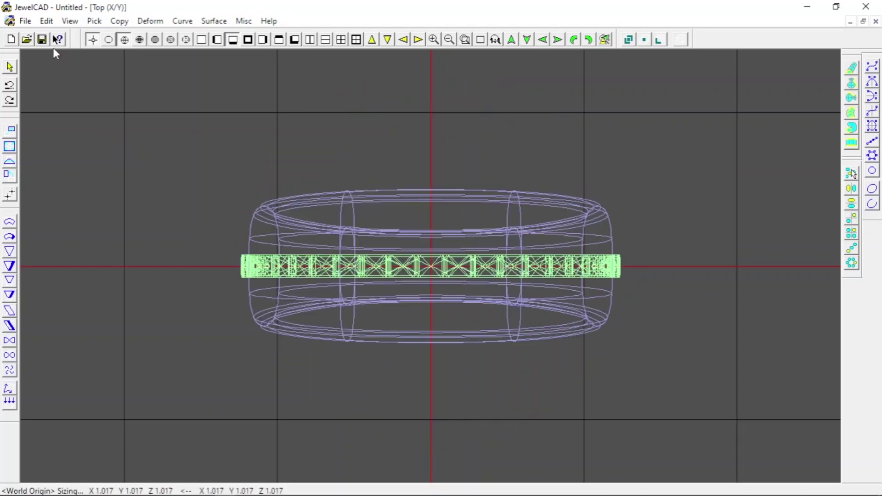
pyautogui.press('F7')
pyautogui.press('F2')
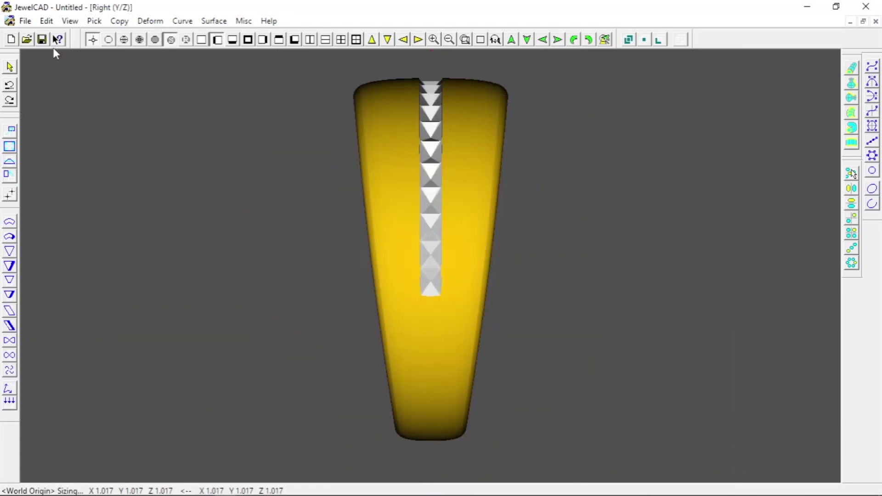
pyautogui.press('F3')
pyautogui.press('F1')
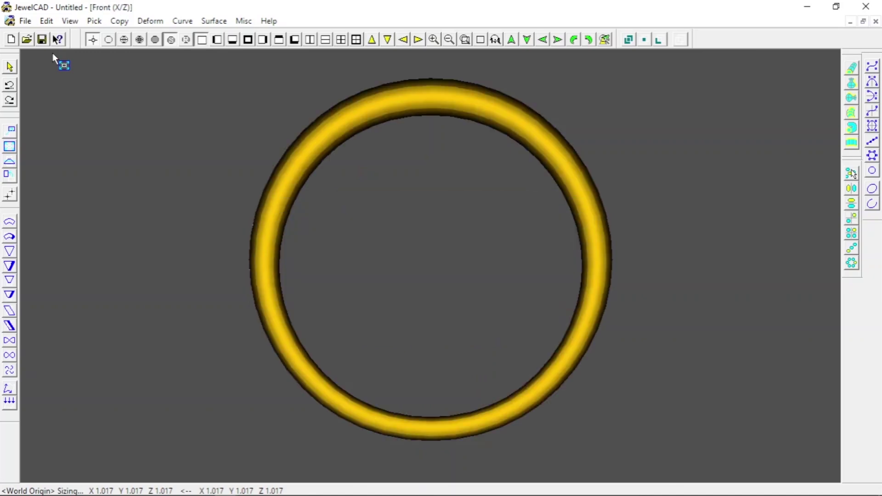
pyautogui.click(52, 53)
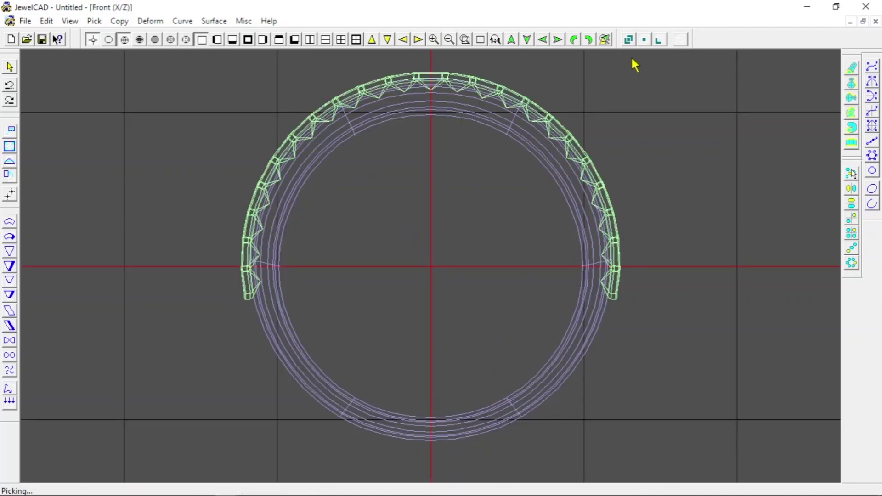
# - Place a copy of the stud column beside the original in Right view, then render it
pyautogui.press('F2')
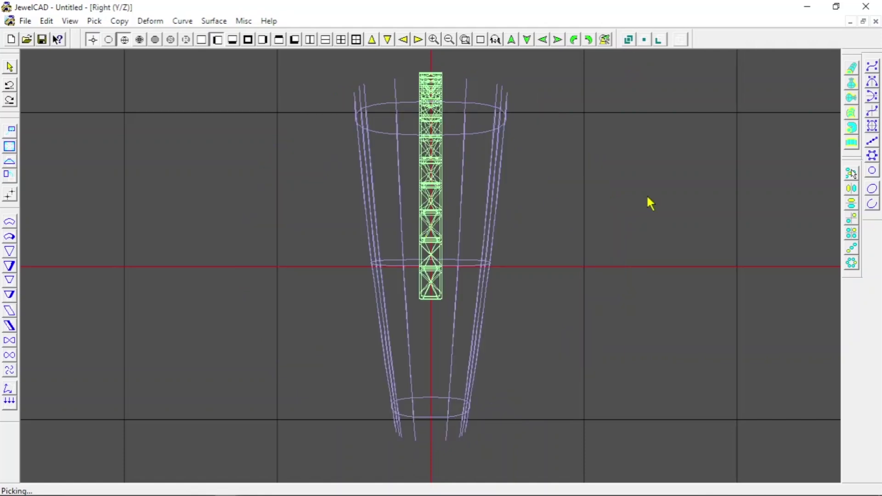
pyautogui.scroll(-1, 689, 203)
pyautogui.click(851, 174)
pyautogui.moveTo(432, 285)
pyautogui.mouseDown()
pyautogui.moveTo(476, 248)
pyautogui.moveTo(451, 271)
pyautogui.mouseUp()
pyautogui.click(464, 248)
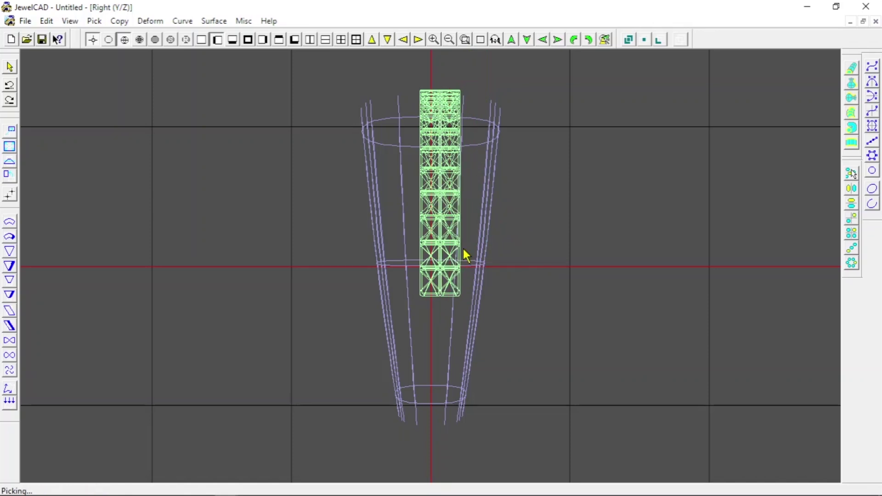
pyautogui.press('F1')
pyautogui.scroll(1, 393, 232)
pyautogui.press('F8')
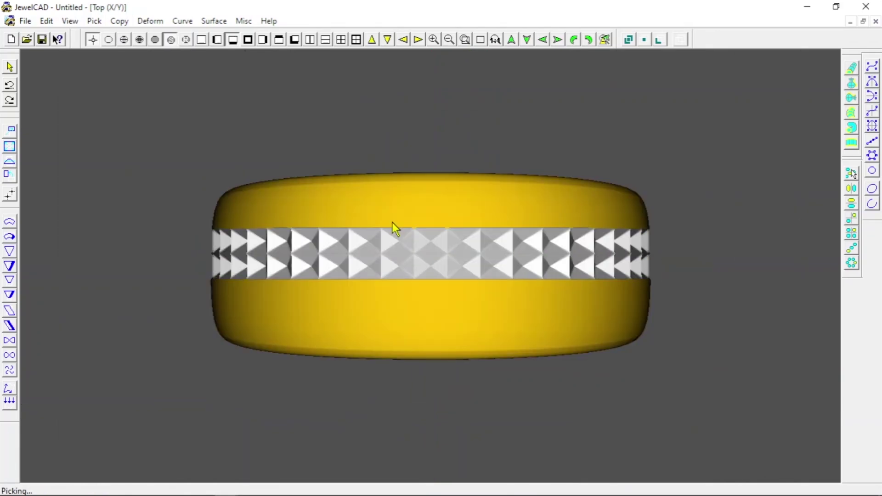
# - Roll a copy of the upper stud row around the ring to an offset position
pyautogui.press('F7')
pyautogui.click(448, 281)
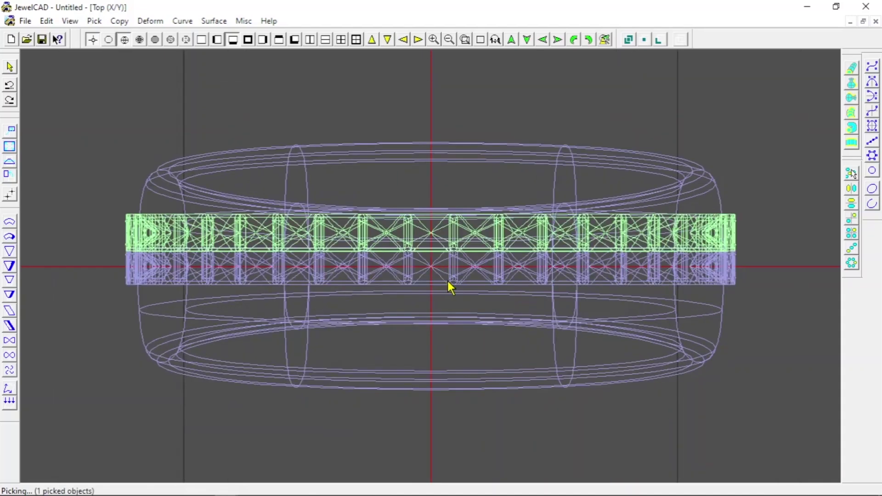
pyautogui.scroll(1, 448, 282)
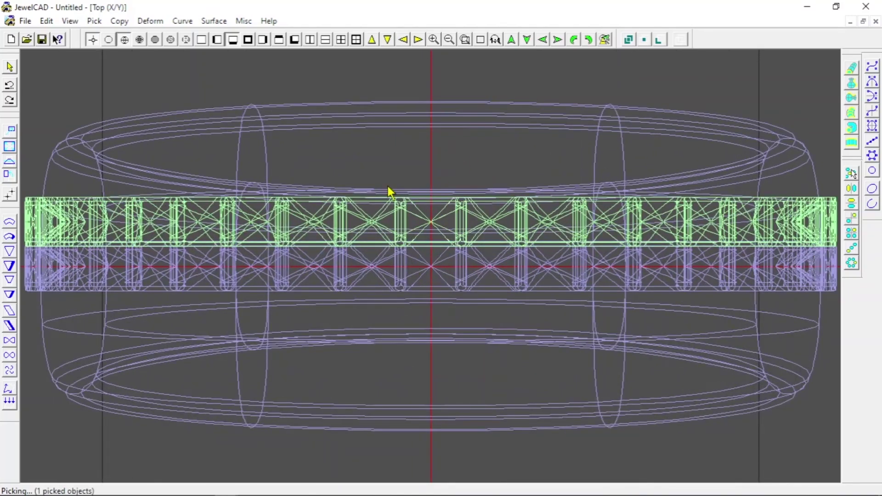
pyautogui.press('F2')
pyautogui.scroll(-2, 404, 150)
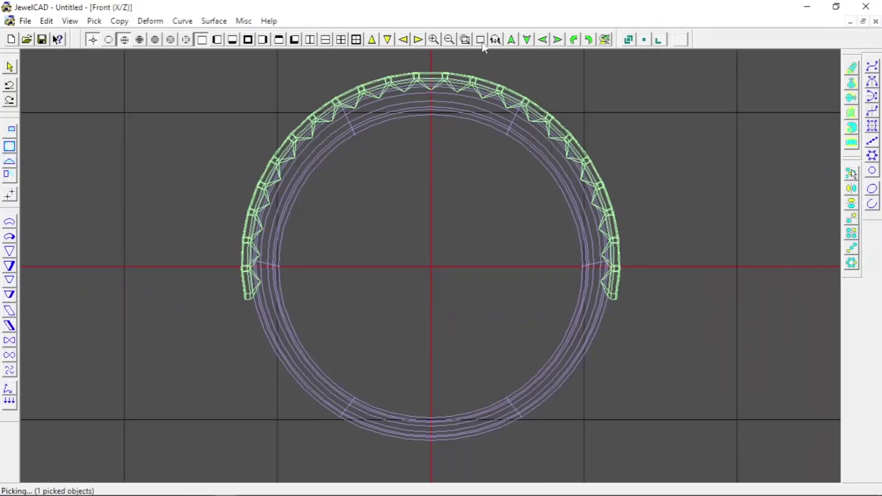
pyautogui.click(465, 40)
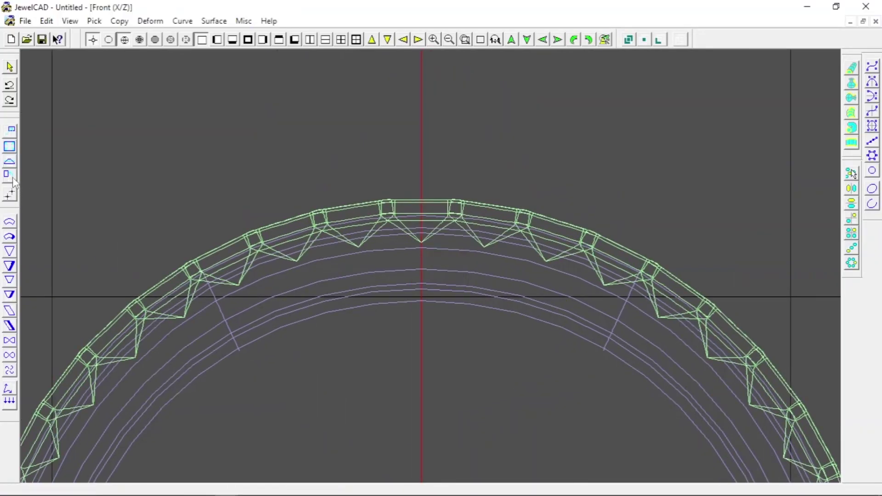
pyautogui.moveTo(536, 164)
pyautogui.mouseDown()
pyautogui.moveTo(557, 175)
pyautogui.moveTo(585, 172)
pyautogui.mouseUp()
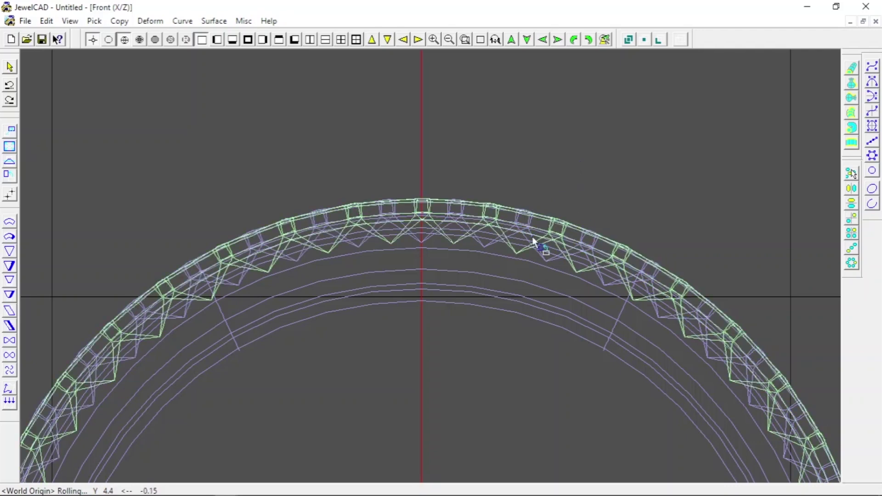
# - Mirror-copy the stud row in Top view and check the three rows rendered
pyautogui.press('F3')
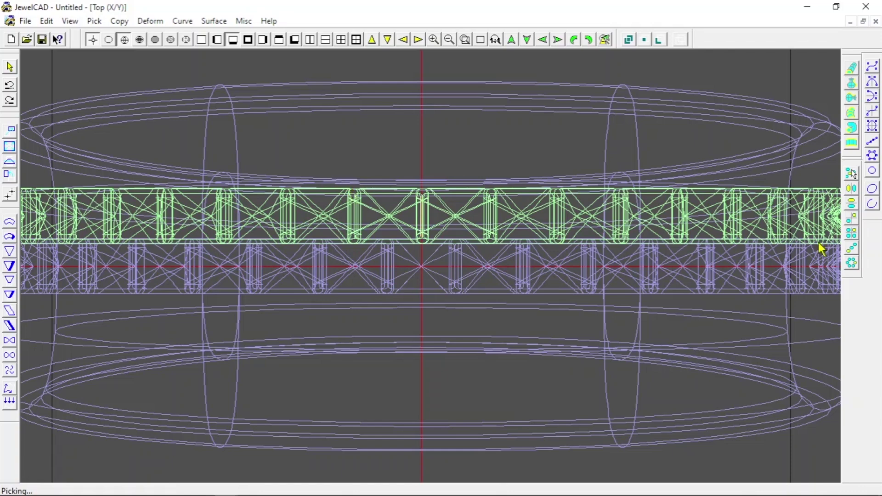
pyautogui.click(850, 205)
pyautogui.hotkey('ctrl', 'r')
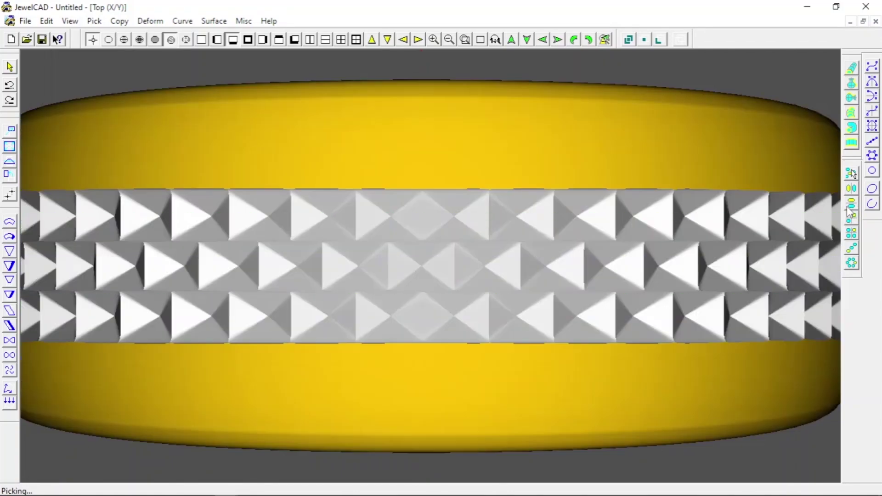
pyautogui.hotkey('ctrl', 'w')
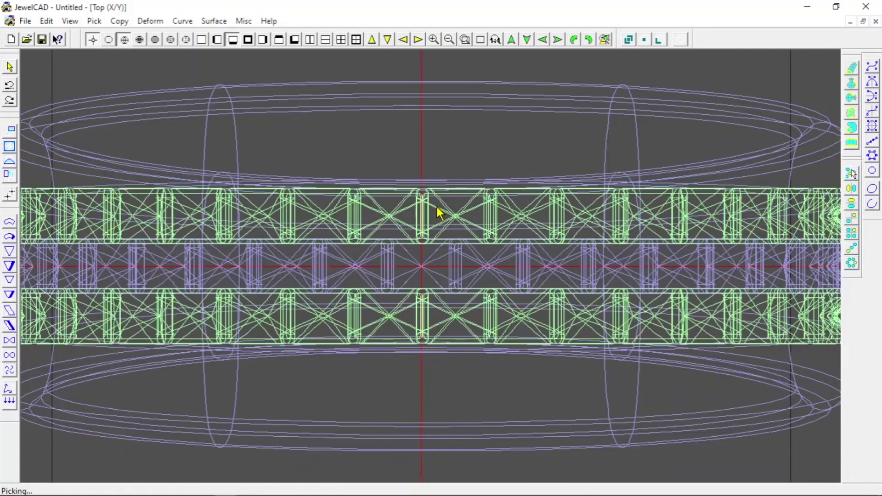
pyautogui.press('Delete')
pyautogui.hotkey('ctrl', 'z')
pyautogui.press('F2')
# - Place a moved copy of the middle stud column to its left
pyautogui.press('F3')
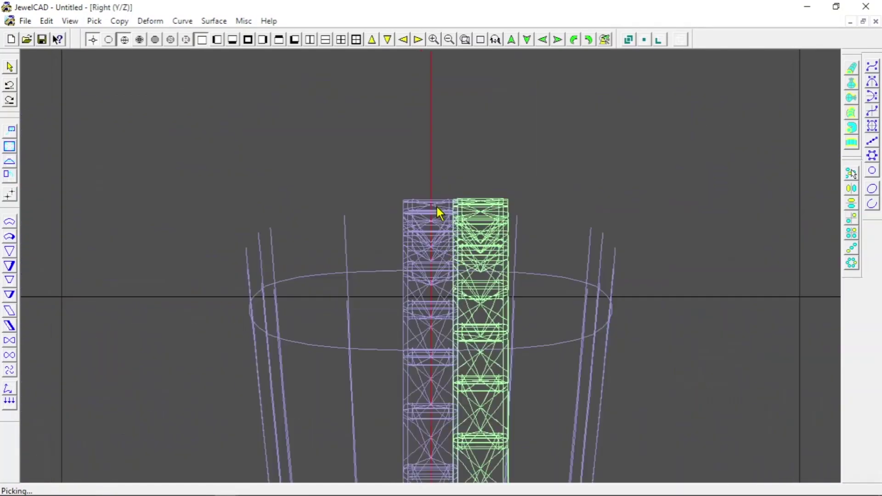
pyautogui.click(473, 197)
pyautogui.click(437, 222)
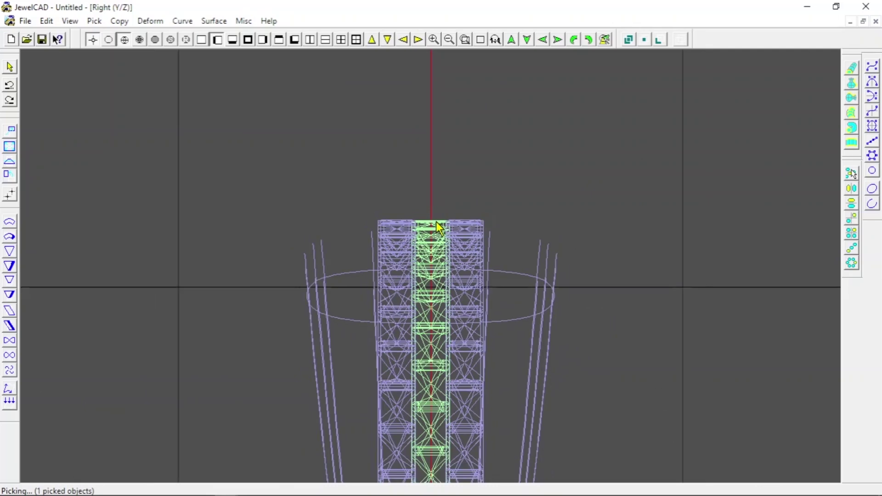
pyautogui.scroll(-2, 477, 235)
pyautogui.scroll(-1, 651, 245)
pyautogui.click(481, 40)
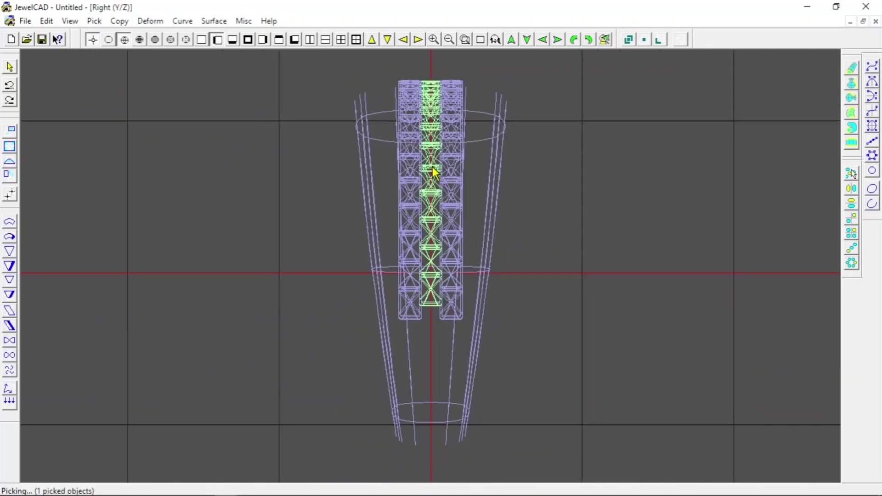
pyautogui.click(851, 174)
pyautogui.moveTo(390, 132); pyautogui.dragTo(390, 276)
# - Zoom in on the upper columns and finish positioning the copied column
pyautogui.click(465, 39)
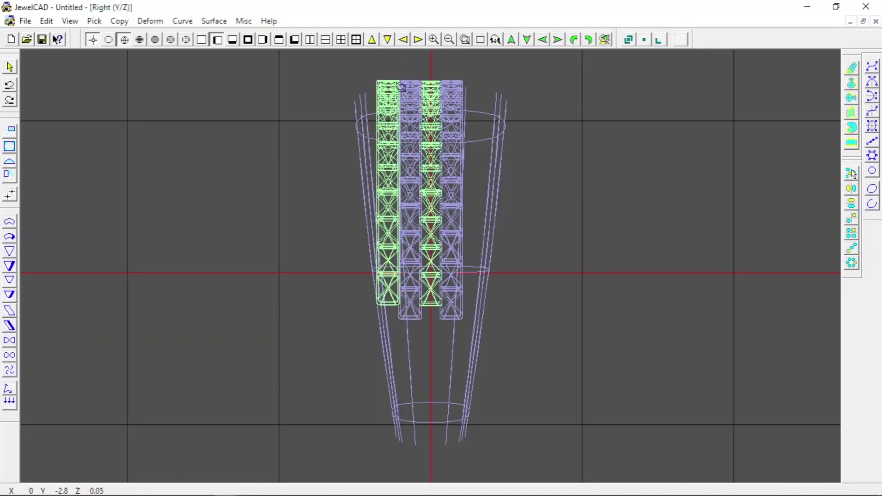
pyautogui.moveTo(281, 51); pyautogui.dragTo(496, 162)
pyautogui.hotkey('ctrl', 'z')
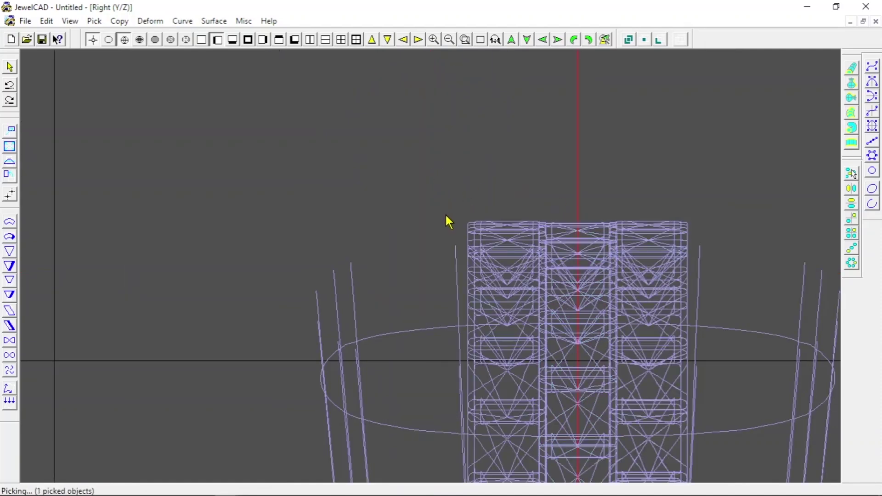
pyautogui.hotkey('ctrl', 'y')
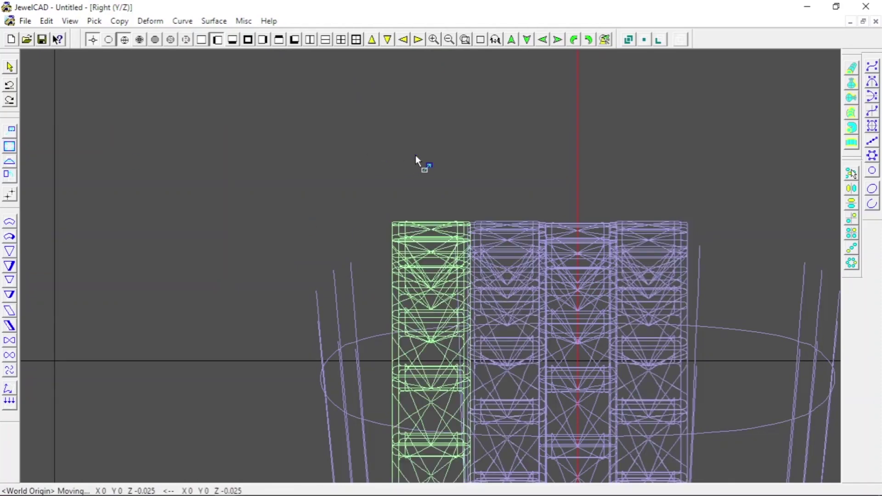
pyautogui.scroll(2, 459, 175)
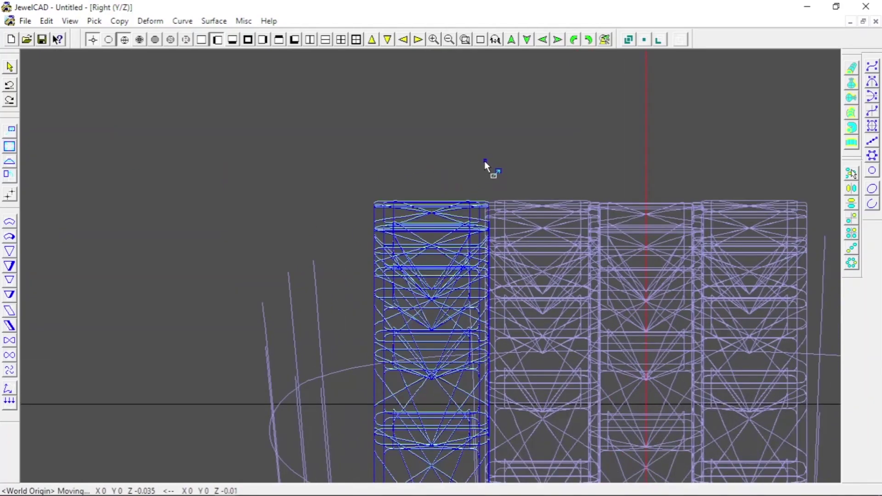
pyautogui.rightClick(484, 162)
pyautogui.scroll(-2, 506, 147)
# - Mirror a copy of the column to the right side and check it shaded
pyautogui.click(852, 189)
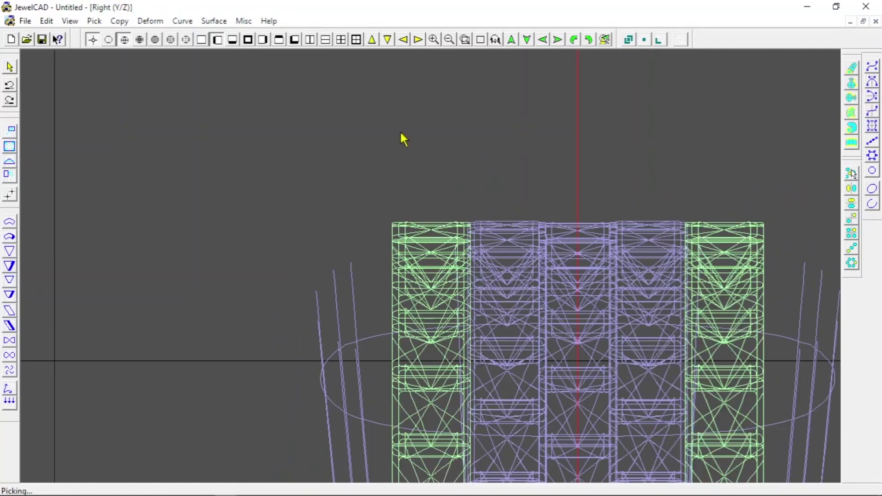
pyautogui.click(191, 45)
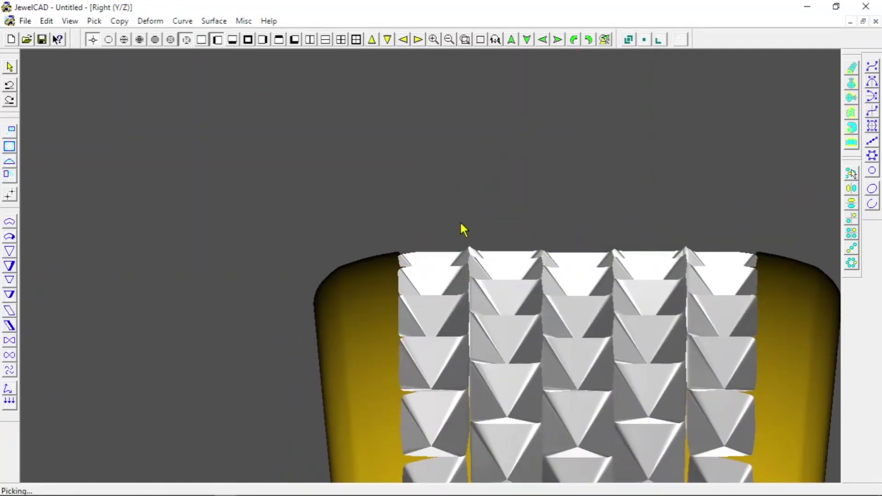
pyautogui.scroll(-3, 457, 220)
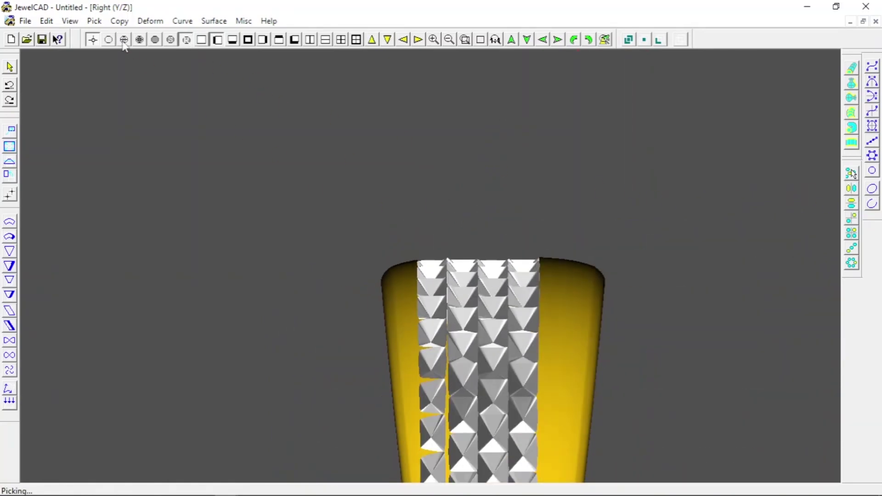
pyautogui.click(124, 40)
pyautogui.scroll(3, 511, 362)
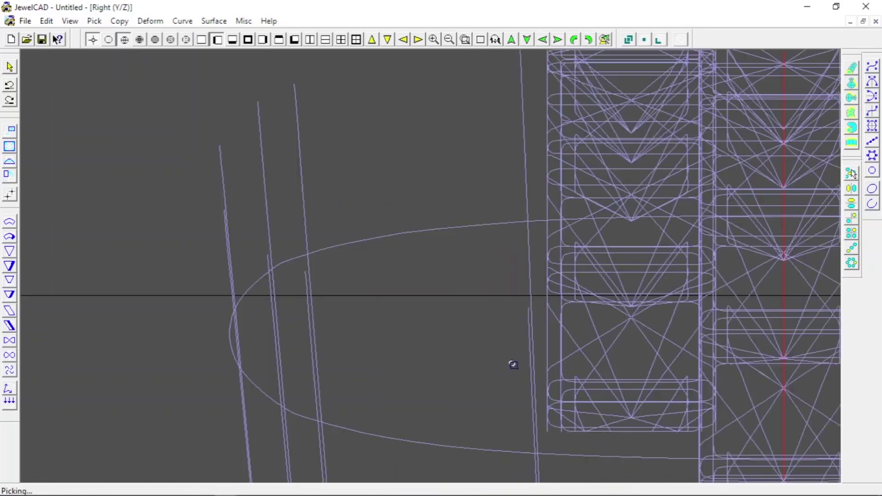
# - Reposition the left stud column and mirror a copy of it to the right
pyautogui.click(10, 195)
pyautogui.click(97, 172)
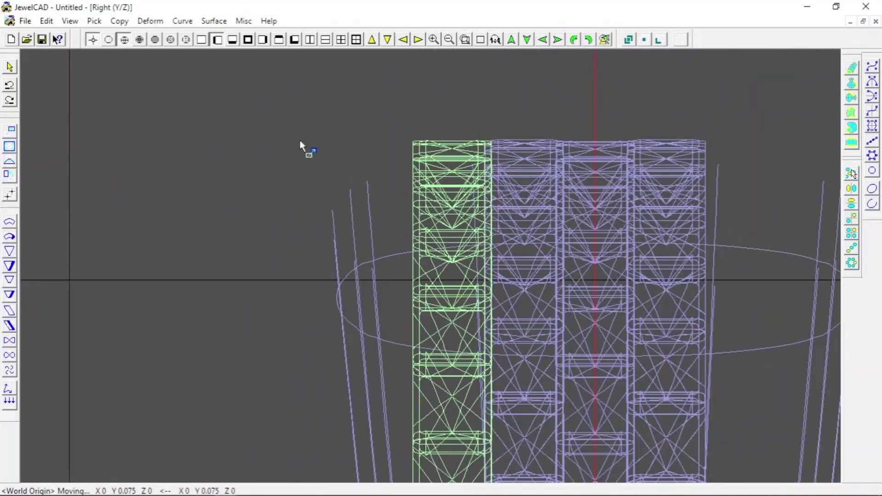
pyautogui.click(171, 40)
pyautogui.scroll(-2, 362, 200)
pyautogui.scroll(-2, 422, 227)
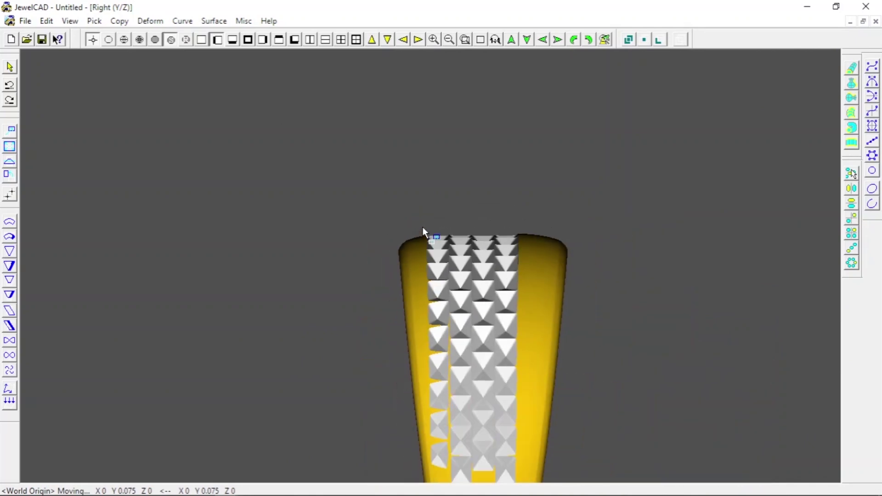
pyautogui.scroll(-1, 423, 227)
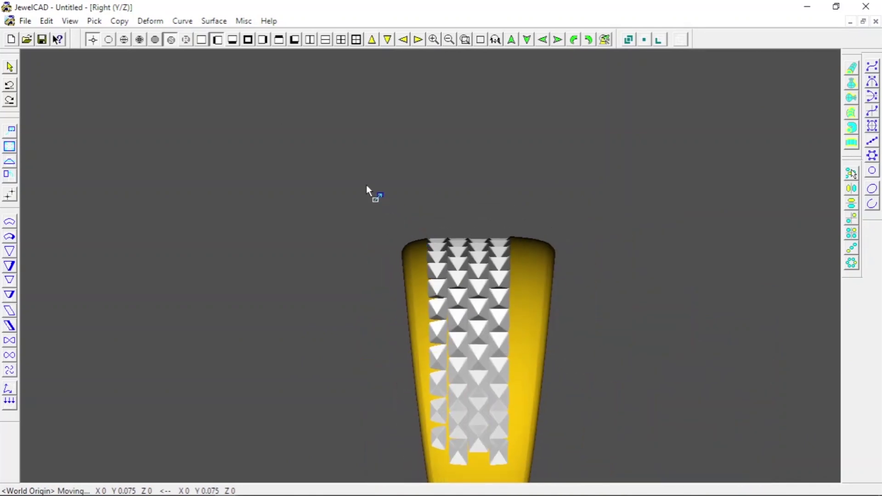
pyautogui.click(404, 78)
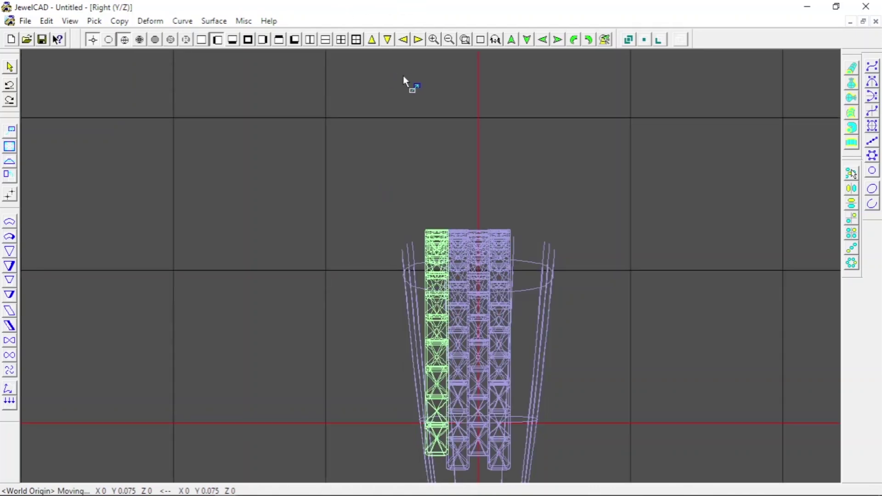
pyautogui.click(851, 189)
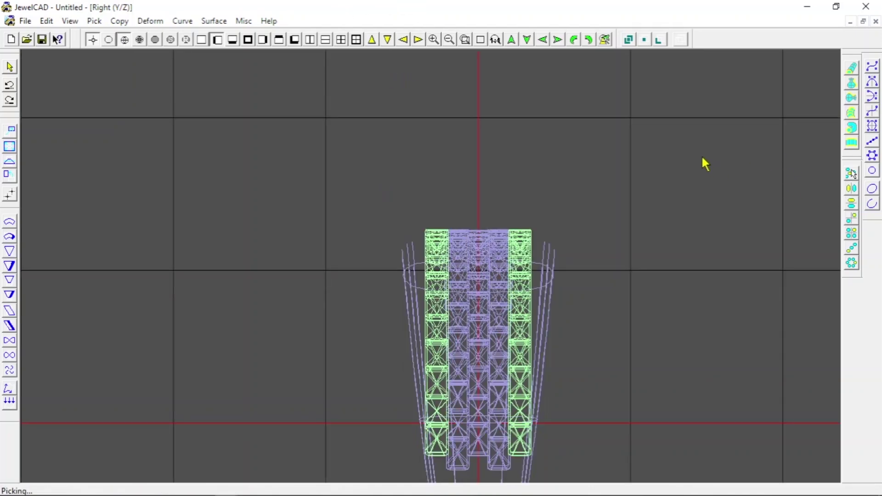
# - Shift the picked stud column sideways and check the widened grid shaded
pyautogui.scroll(1, 585, 183)
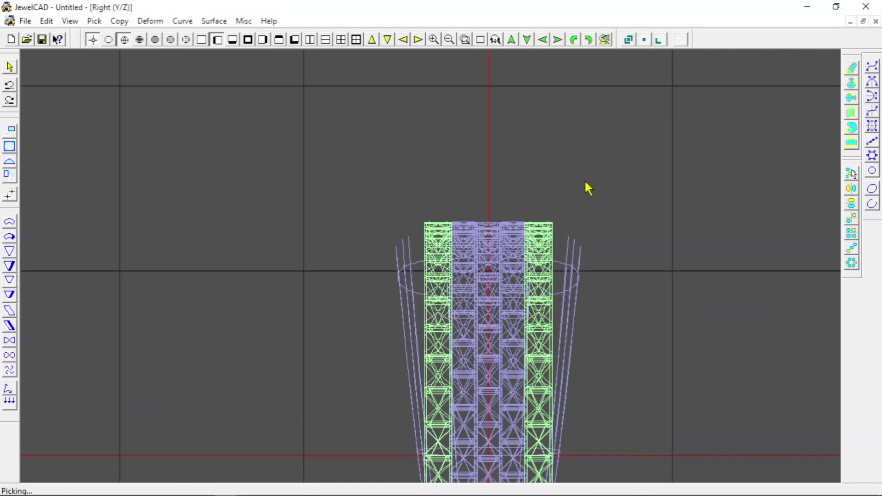
pyautogui.scroll(1, 585, 183)
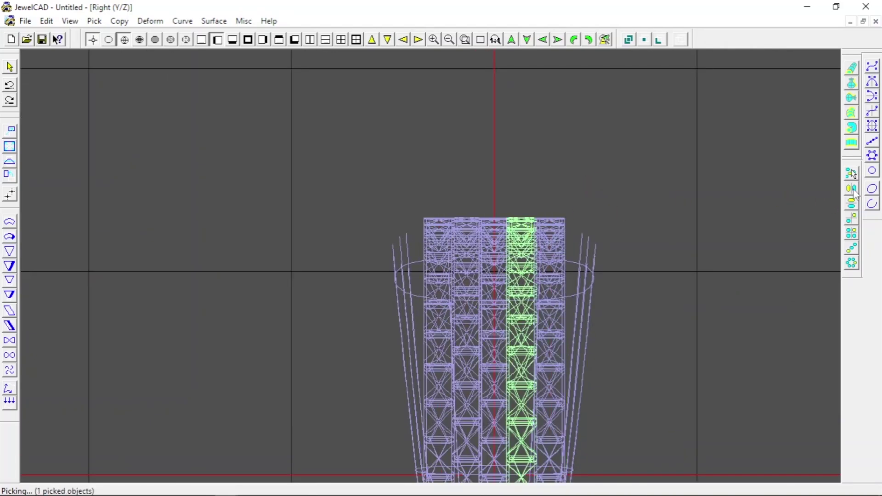
pyautogui.click(9, 147)
pyautogui.moveTo(232, 131); pyautogui.dragTo(176, 137)
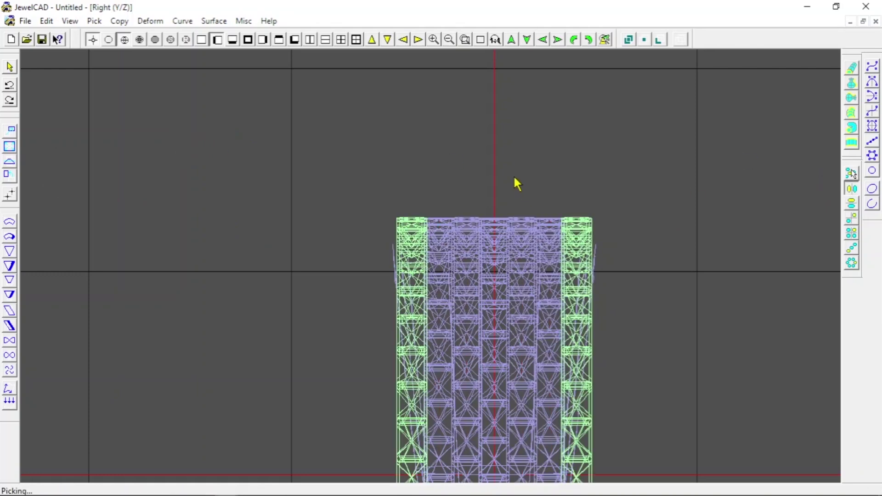
pyautogui.click(186, 40)
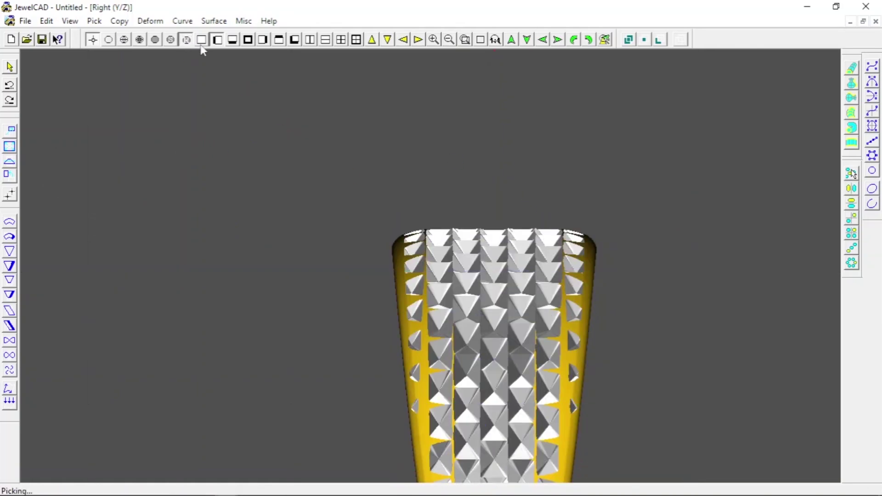
pyautogui.click(368, 158)
pyautogui.scroll(-1, 369, 158)
# - Select all seven stud columns and shrink the grid's length to about 0.71
pyautogui.click(476, 181)
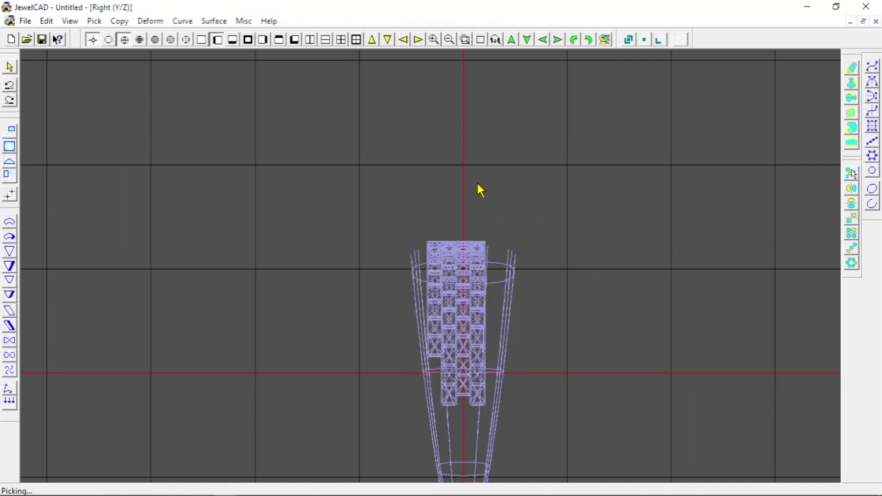
pyautogui.moveTo(403, 226); pyautogui.dragTo(516, 262)
pyautogui.scroll(-1, 71, 279)
pyautogui.press('s')
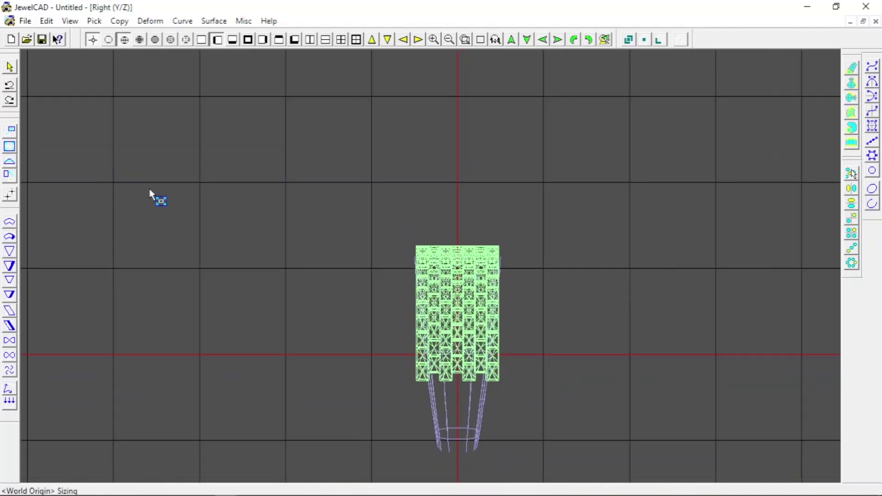
pyautogui.moveTo(162, 190)
pyautogui.mouseDown()
pyautogui.moveTo(233, 218)
pyautogui.moveTo(345, 230)
pyautogui.mouseUp()
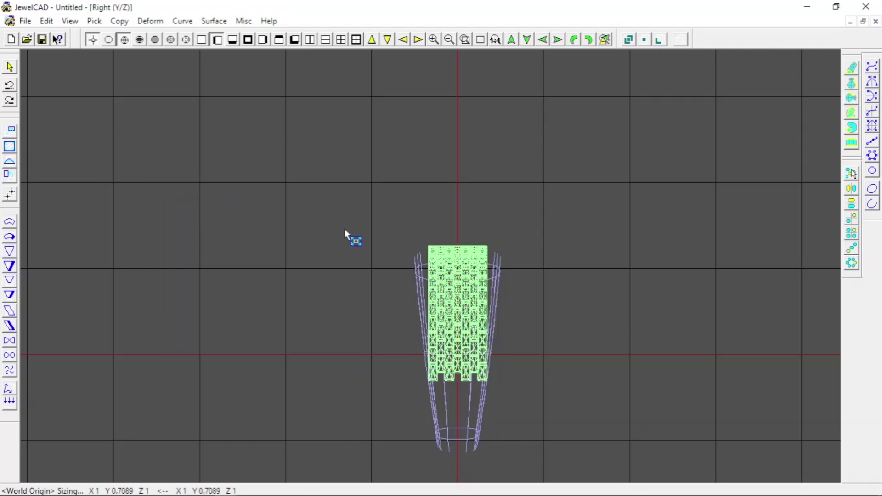
# - Taper the stud grid so it narrows toward the band's narrow end
pyautogui.click(10, 250)
pyautogui.moveTo(176, 332)
pyautogui.mouseDown()
pyautogui.moveTo(227, 353)
pyautogui.moveTo(280, 359)
pyautogui.mouseUp()
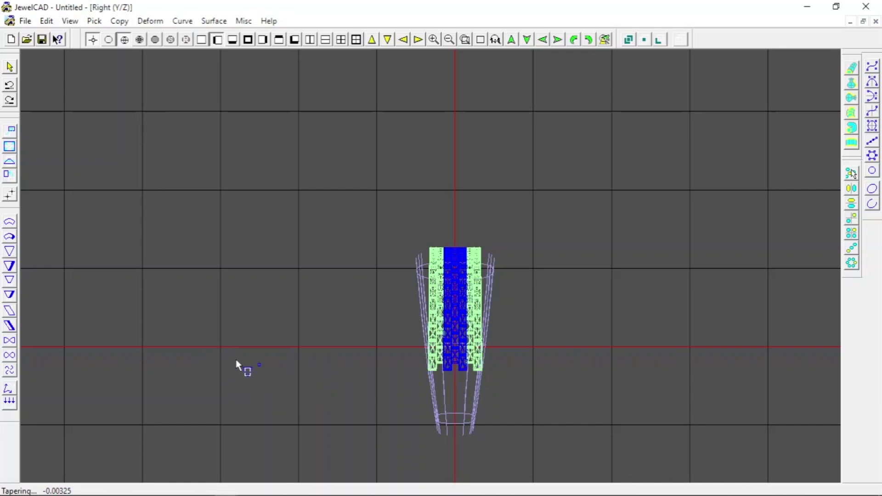
pyautogui.moveTo(123, 338); pyautogui.dragTo(302, 335)
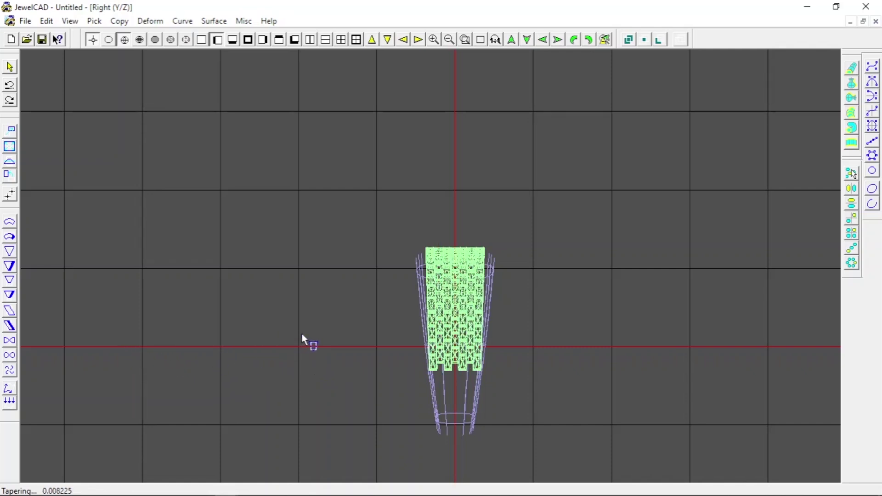
# - Render the ring shaded and bend the stud grid around the band
pyautogui.click(495, 39)
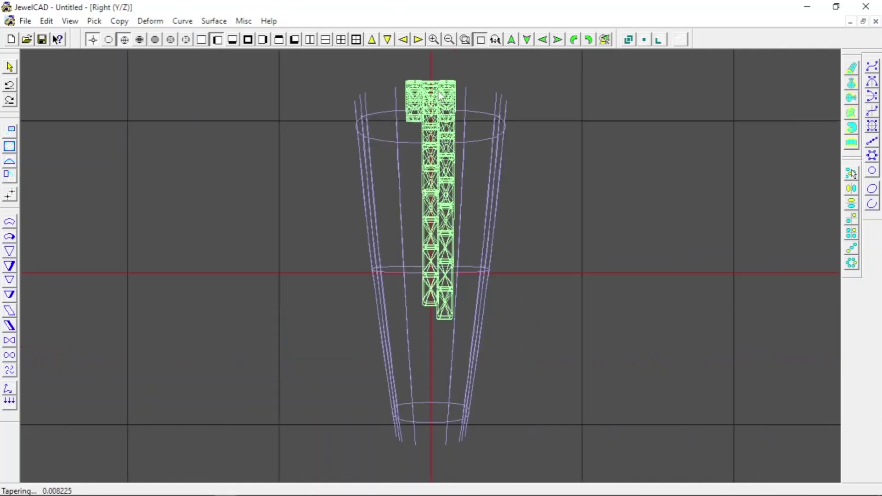
pyautogui.press('F5')
pyautogui.click(10, 222)
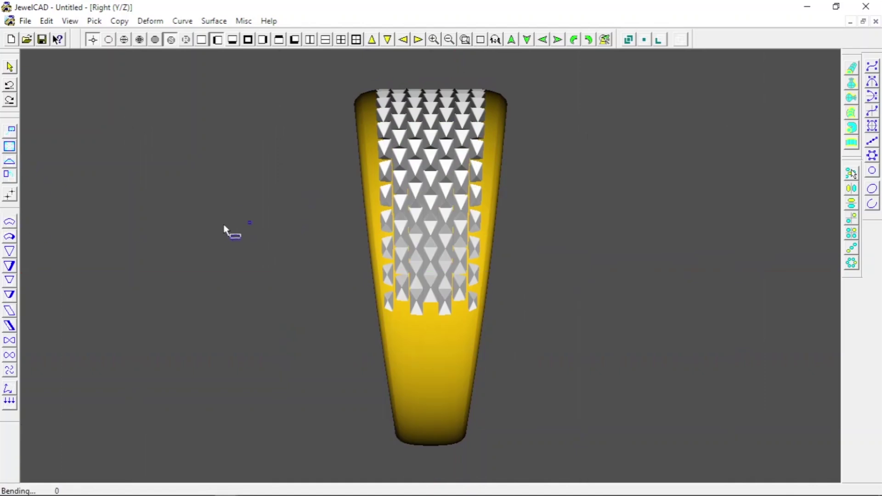
pyautogui.moveTo(252, 222); pyautogui.dragTo(126, 232)
pyautogui.moveTo(219, 222); pyautogui.dragTo(218, 201)
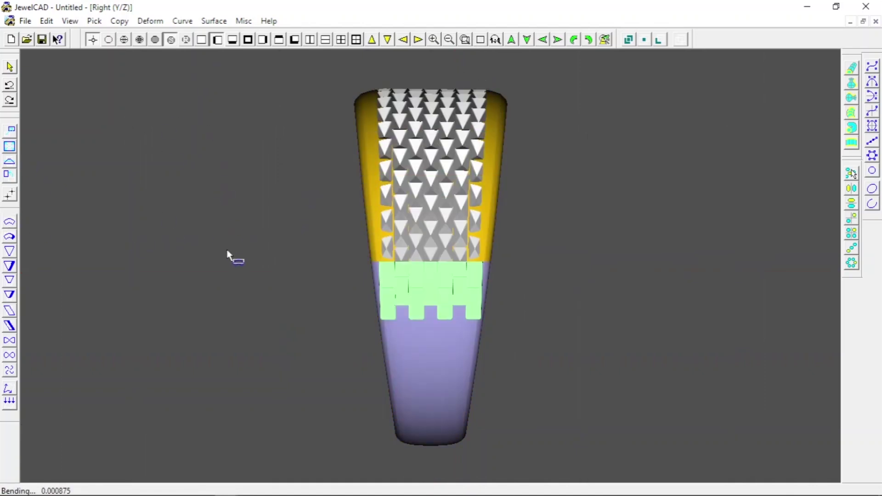
# - Bend the studs again with new axes beside the band to follow its curve
pyautogui.click(14, 223)
pyautogui.moveTo(188, 98); pyautogui.dragTo(176, 386)
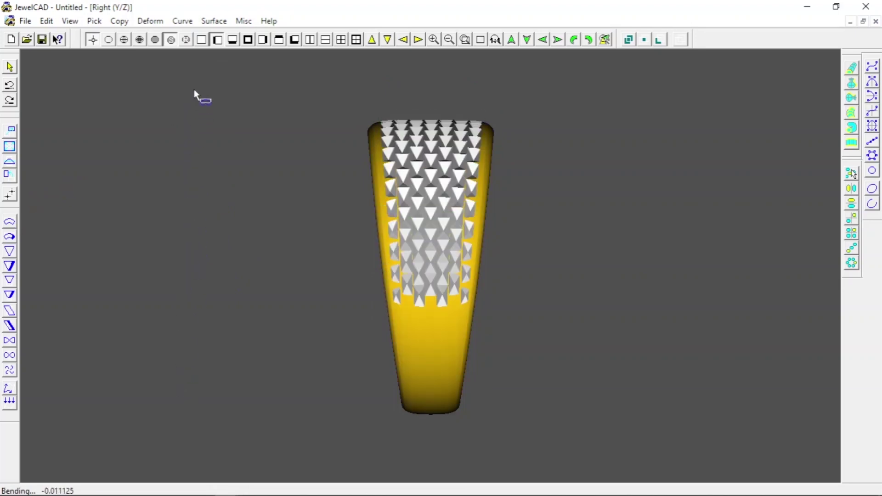
pyautogui.moveTo(194, 90); pyautogui.dragTo(214, 342)
pyautogui.moveTo(239, 103); pyautogui.dragTo(238, 305)
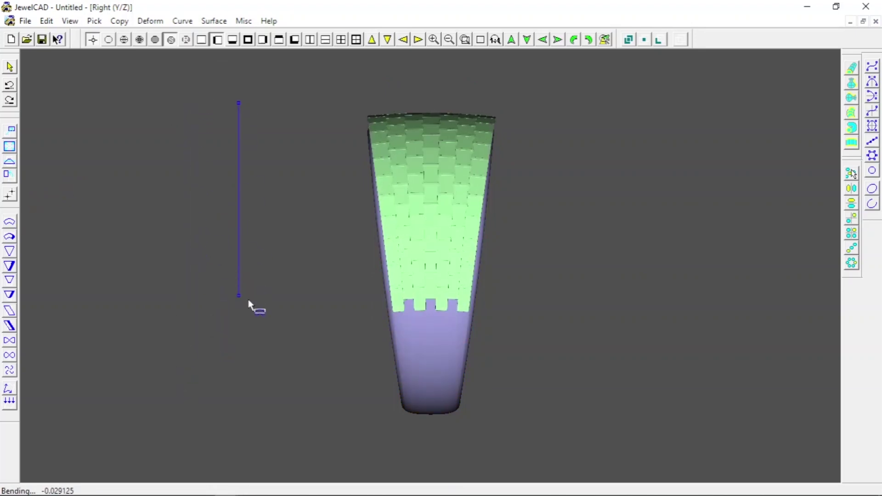
pyautogui.click(9, 160)
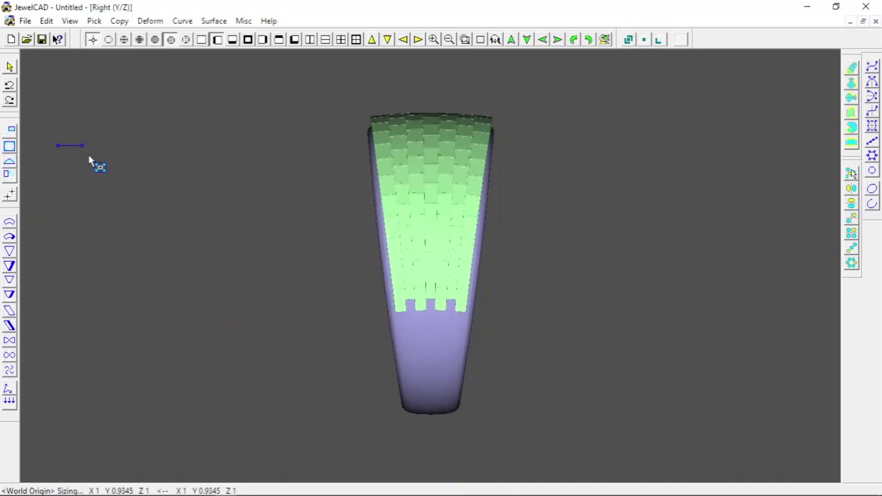
# - Shrink the stud grid to 0.9076 along Y and check it from top, front and side
pyautogui.moveTo(72, 150); pyautogui.dragTo(90, 157)
pyautogui.press('F2')
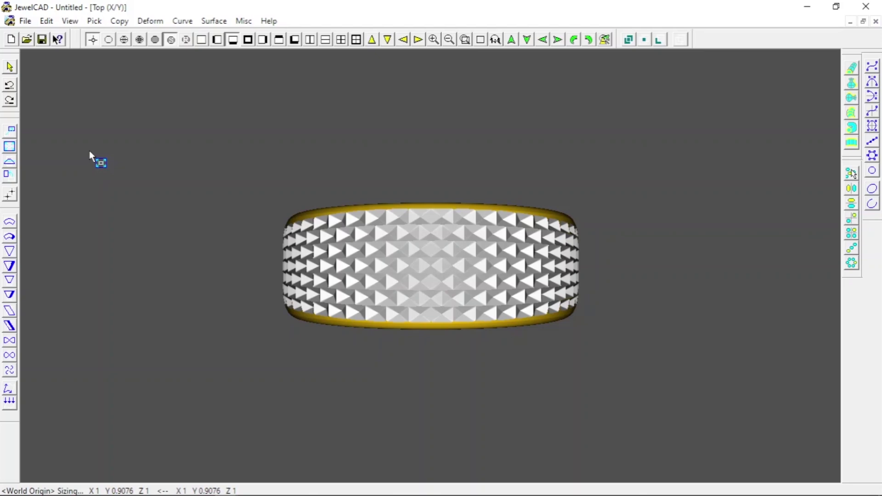
pyautogui.press('F1')
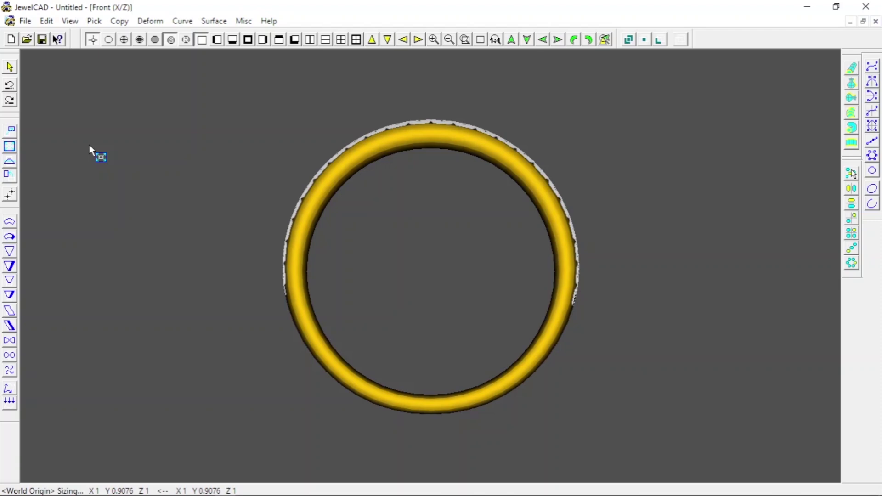
pyautogui.press('F3')
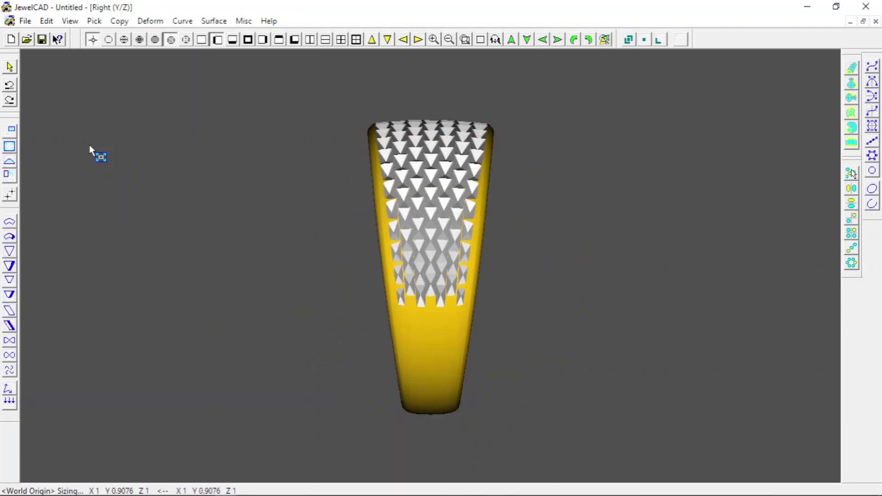
pyautogui.press('F2')
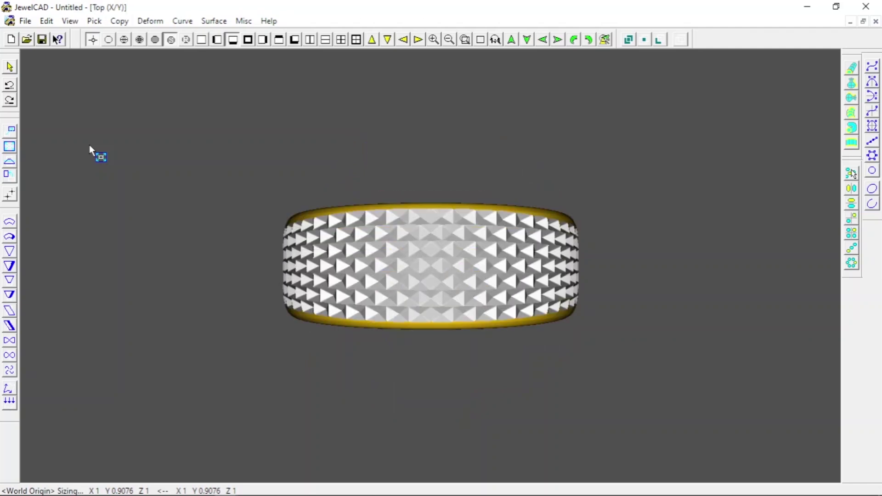
pyautogui.press('F3')
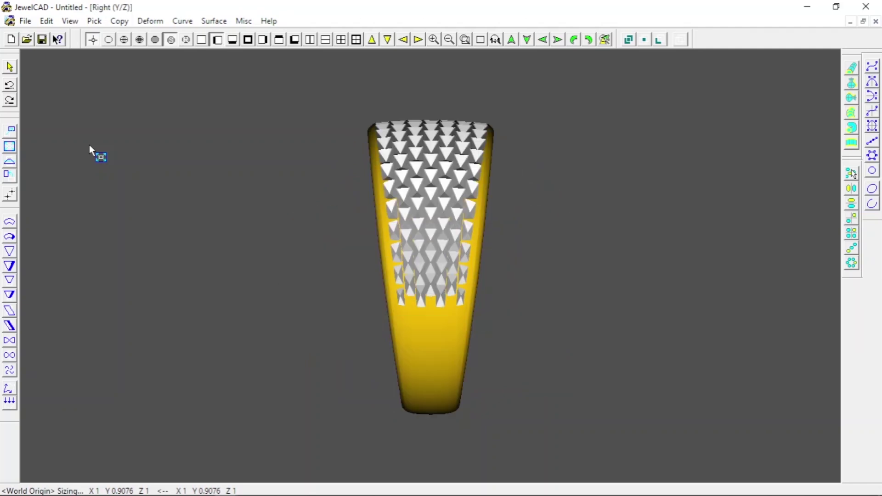
pyautogui.press('F2')
pyautogui.press('F1')
# - Scale the stud arc uniformly to 0.9943 in wireframe, then check it shaded from each view
pyautogui.click(124, 39)
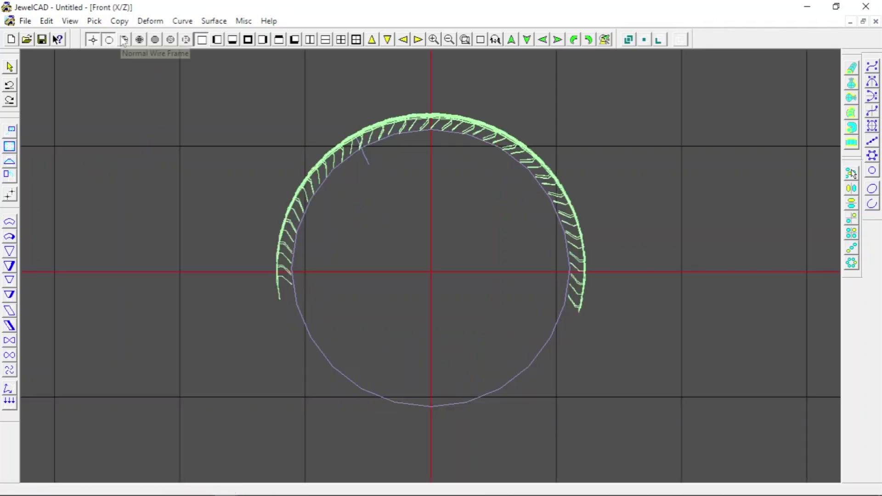
pyautogui.scroll(1, 343, 148)
pyautogui.click(185, 39)
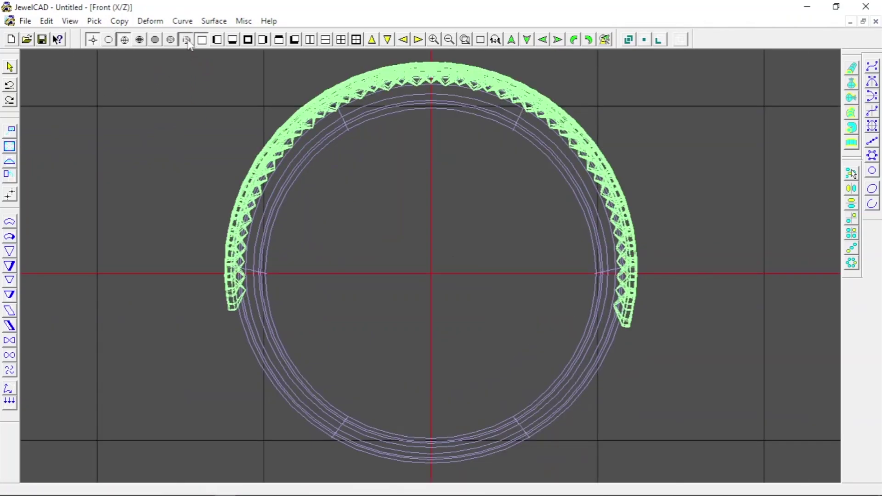
pyautogui.click(124, 39)
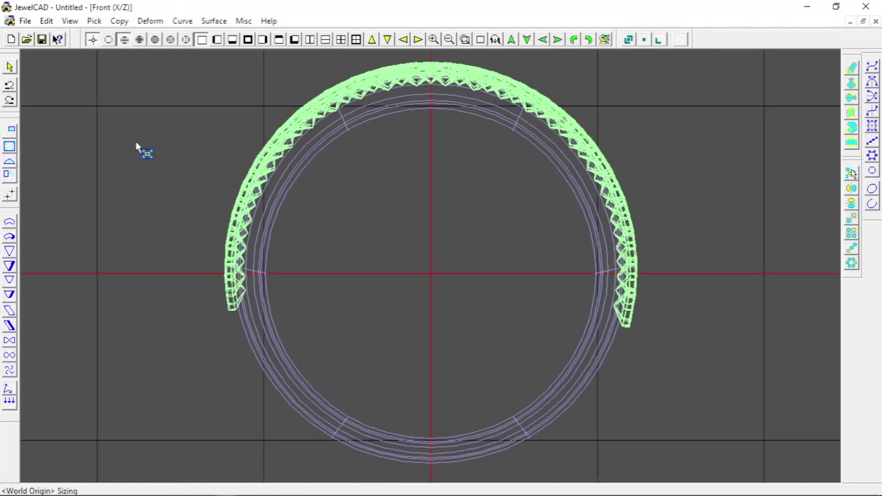
pyautogui.moveTo(137, 143); pyautogui.dragTo(138, 143)
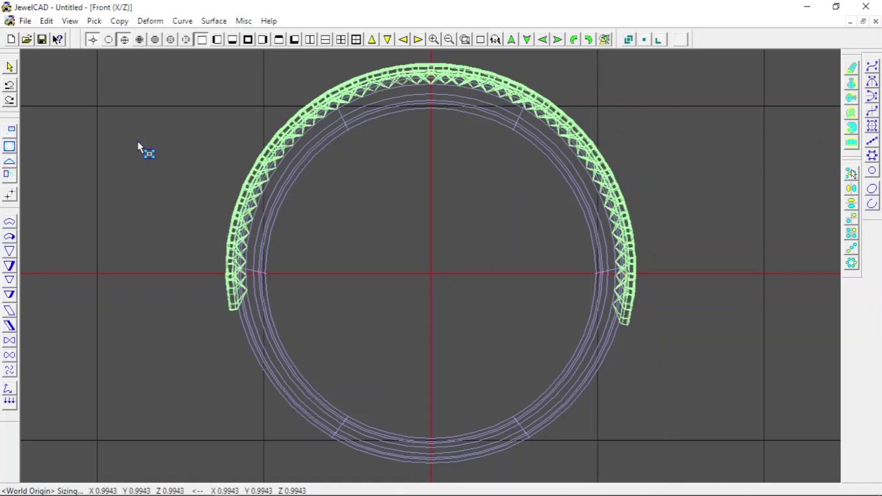
pyautogui.press('F2')
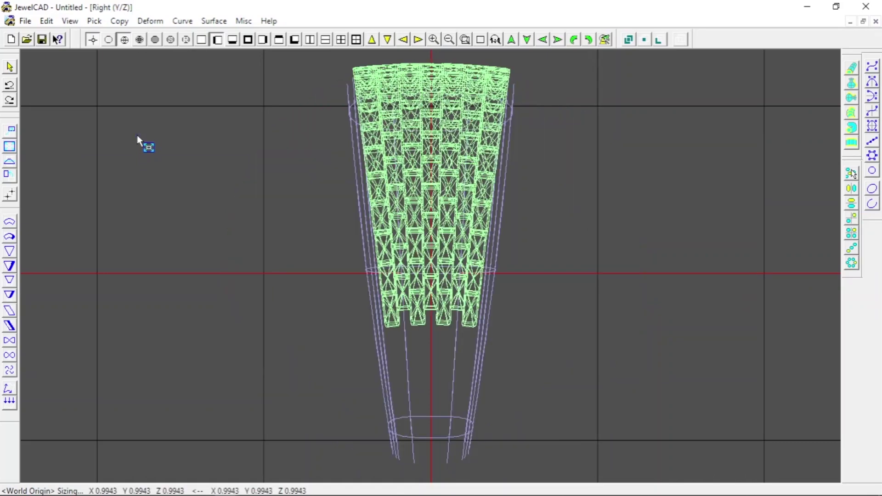
pyautogui.press('F6')
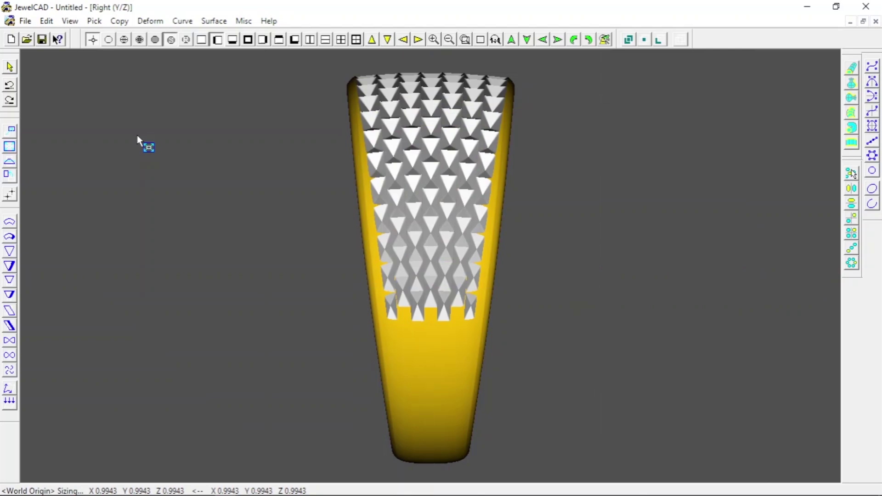
pyautogui.press('F3')
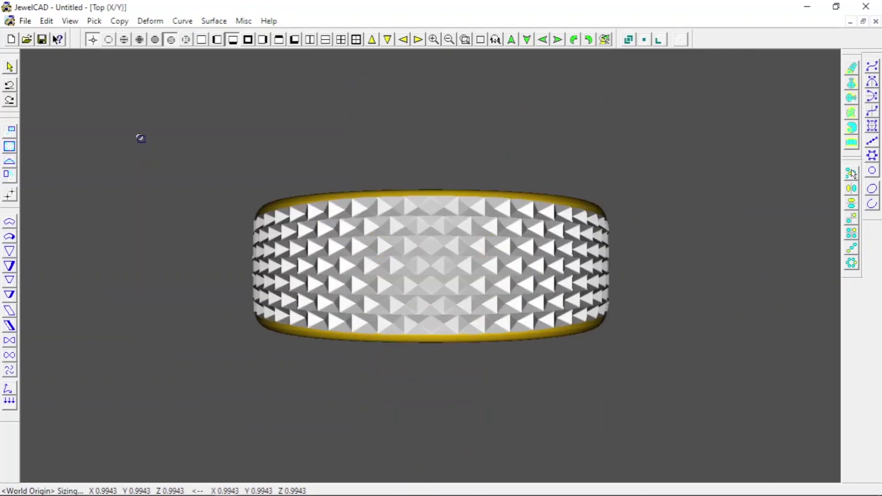
pyautogui.press('F2')
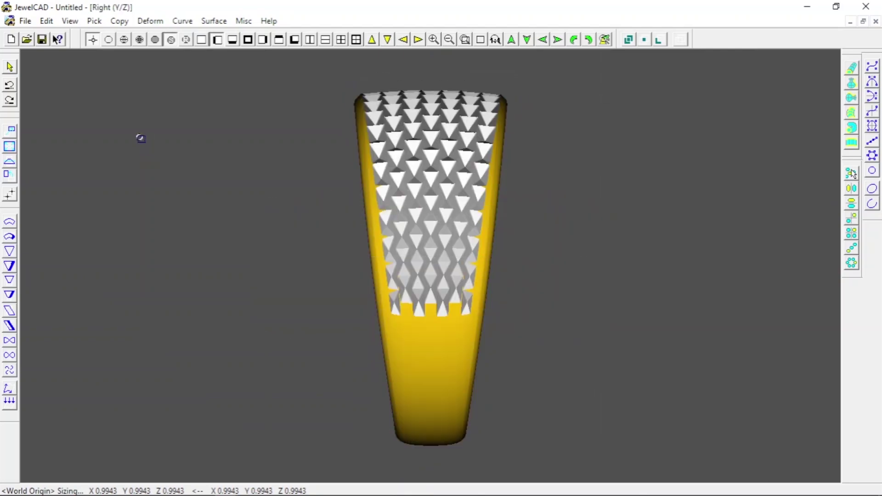
pyautogui.press('F1')
# - Review the ring from front, side and top in shaded and wireframe displays
pyautogui.press('Escape')
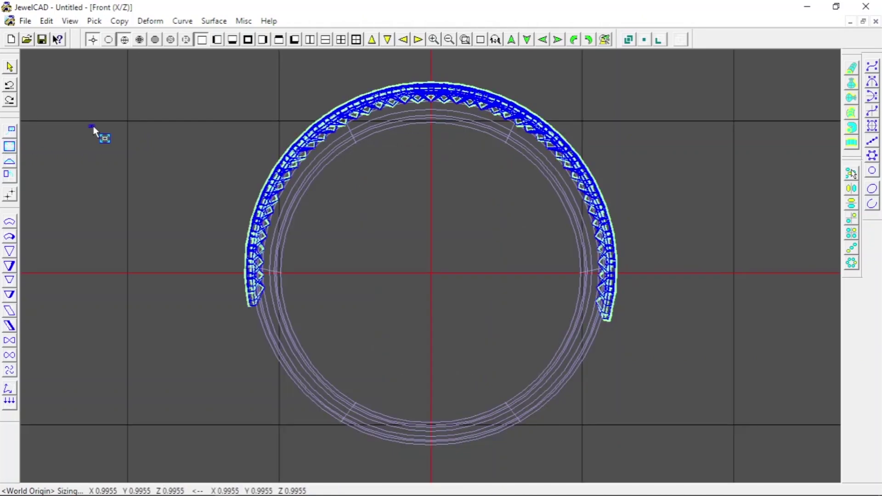
pyautogui.press('F2')
pyautogui.press('F1')
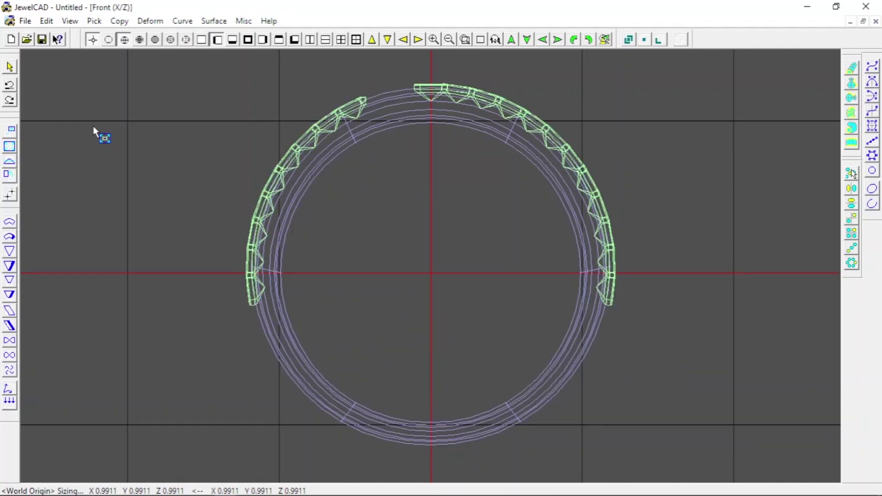
pyautogui.press('F7')
pyautogui.press('F3')
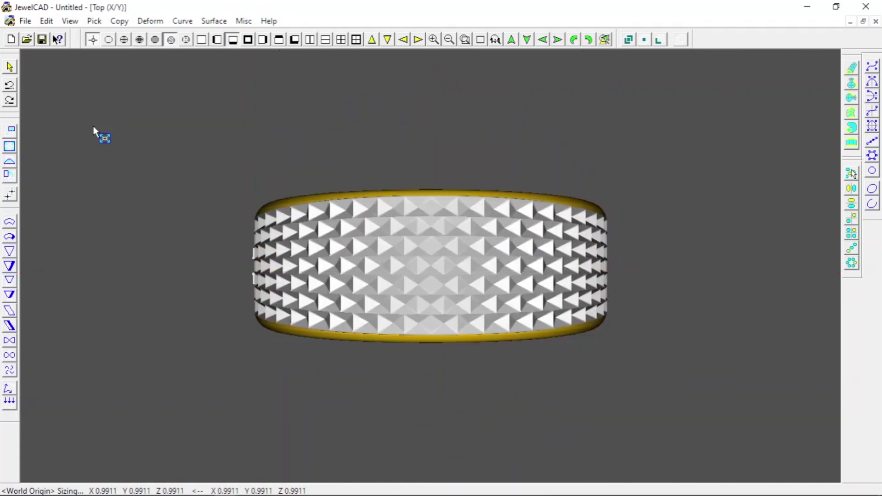
pyautogui.press('F1')
pyautogui.press('F2')
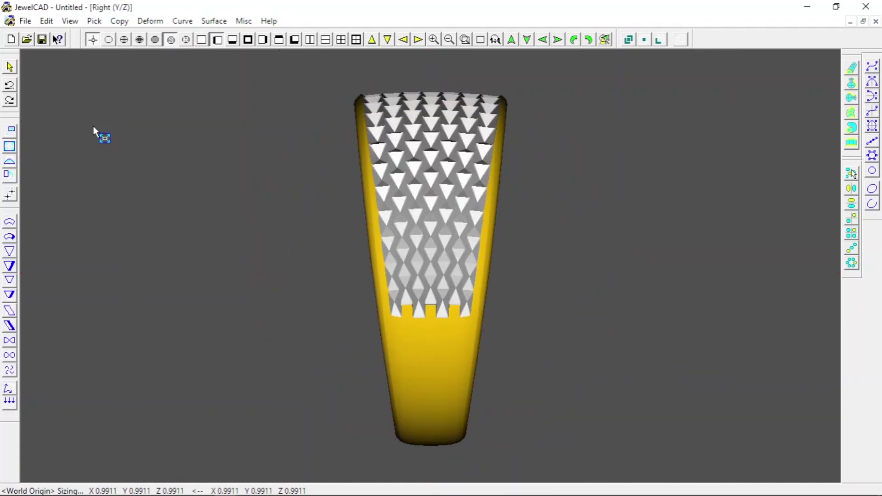
pyautogui.press('F3')
pyautogui.press('F2')
pyautogui.press('F1')
pyautogui.press('F7')
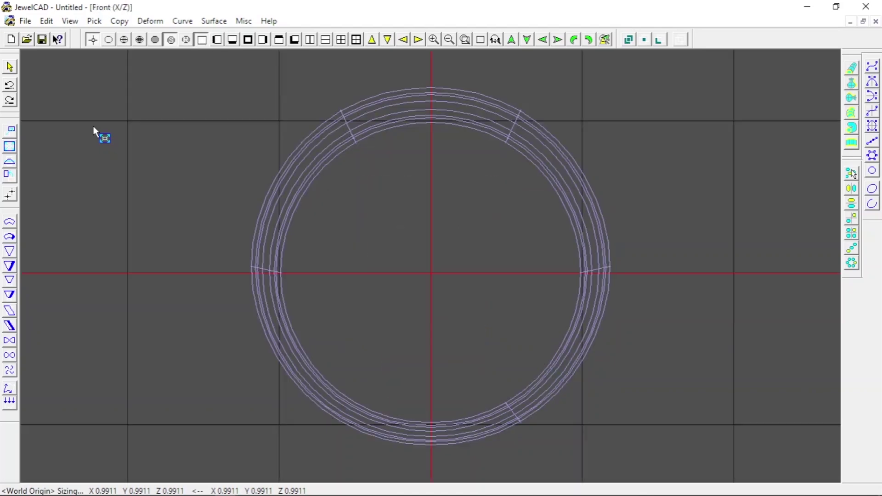
# - Reselect the stud grid and shrink it to 0.9783 along Y
pyautogui.rightClick(94, 131)
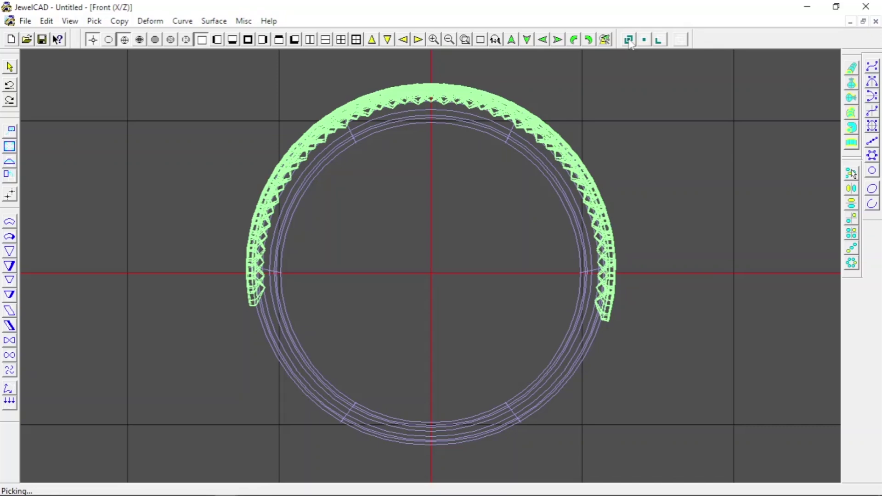
pyautogui.press('F2')
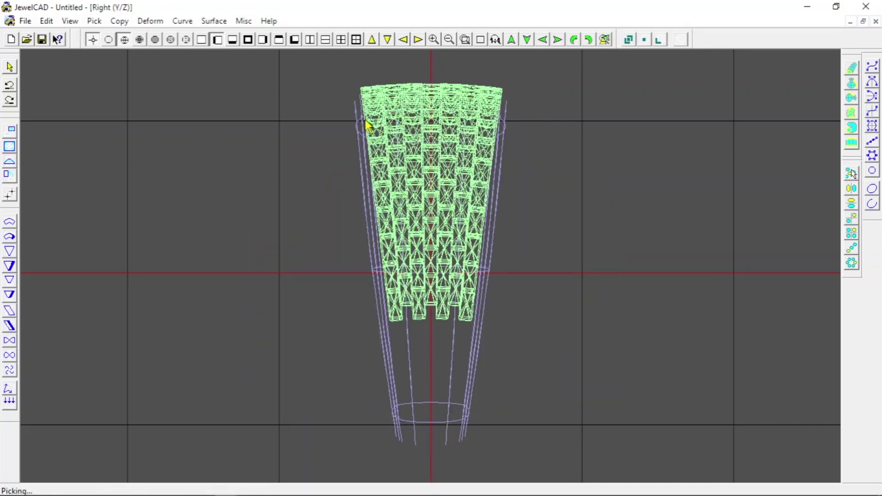
pyautogui.press('F8')
pyautogui.press('F1')
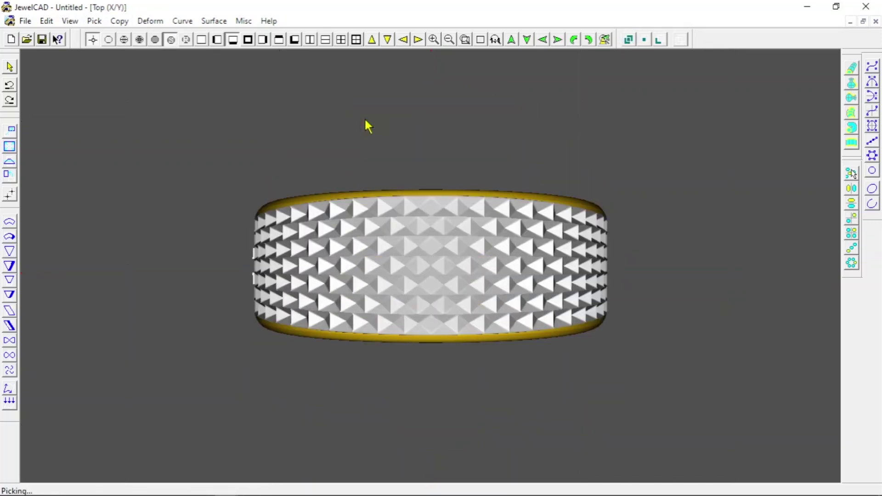
pyautogui.press('F7')
pyautogui.moveTo(411, 129); pyautogui.dragTo(411, 130)
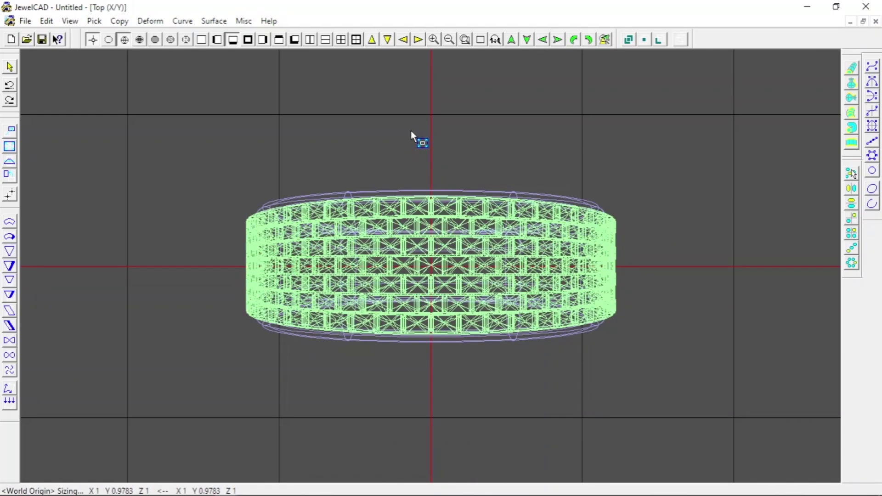
# - Shrink the stud grid further to 0.9207 and check it from front and side in wireframe
pyautogui.click(185, 40)
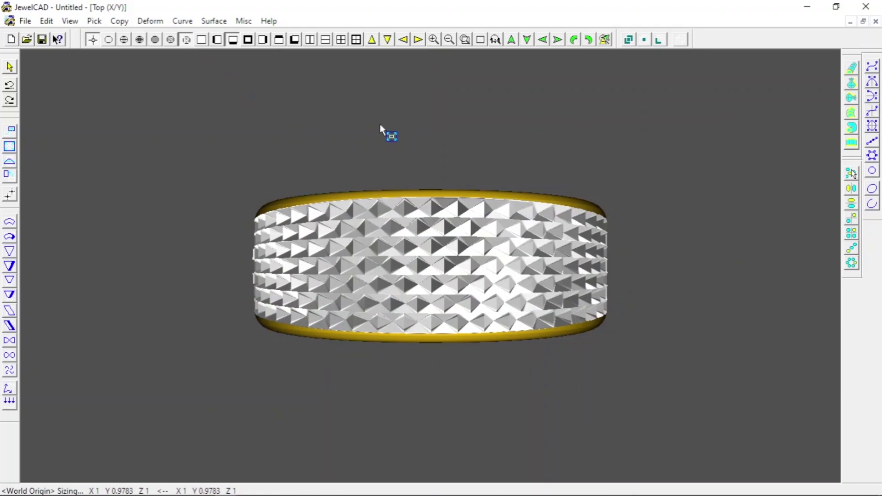
pyautogui.moveTo(379, 125); pyautogui.dragTo(380, 133)
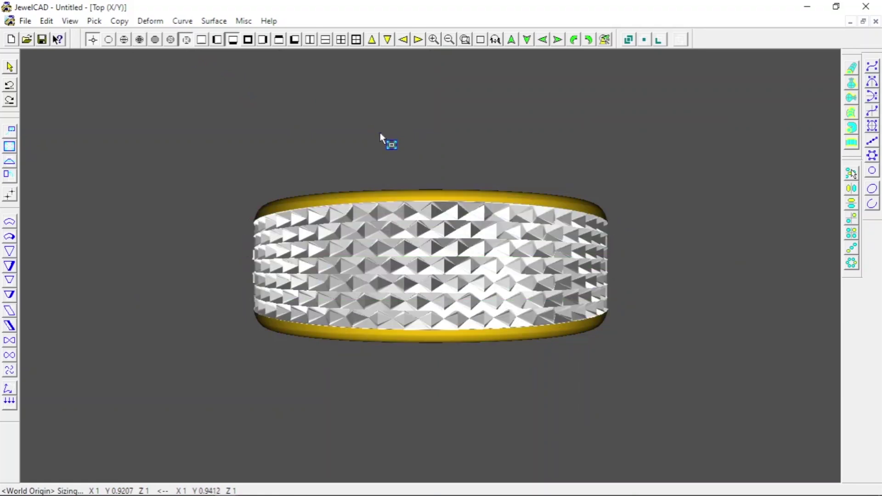
pyautogui.press('2')
pyautogui.press('3')
pyautogui.press('w')
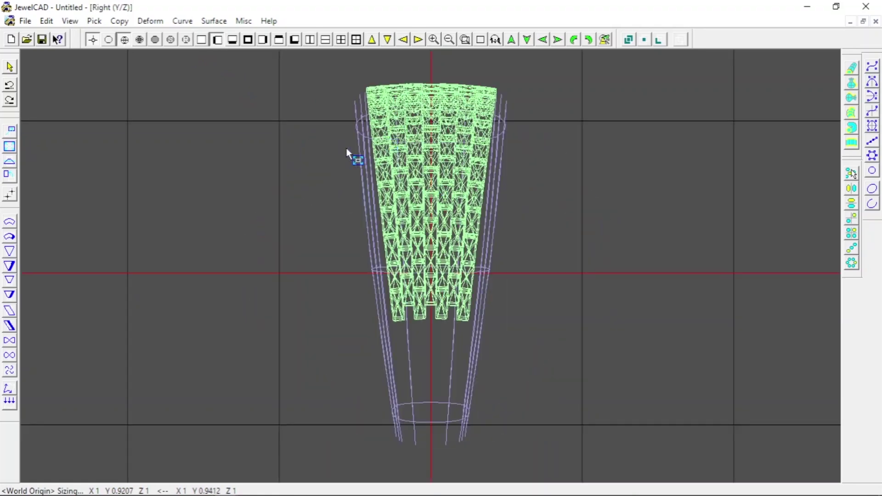
# - Taper the studded band narrower toward the bottom, then check it in top, front and side views
pyautogui.press('r')
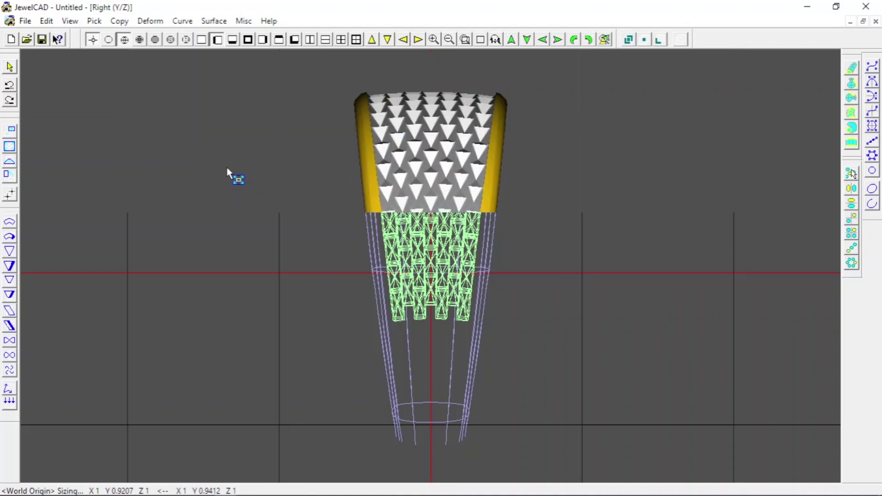
pyautogui.click(9, 265)
pyautogui.moveTo(225, 246); pyautogui.dragTo(161, 247)
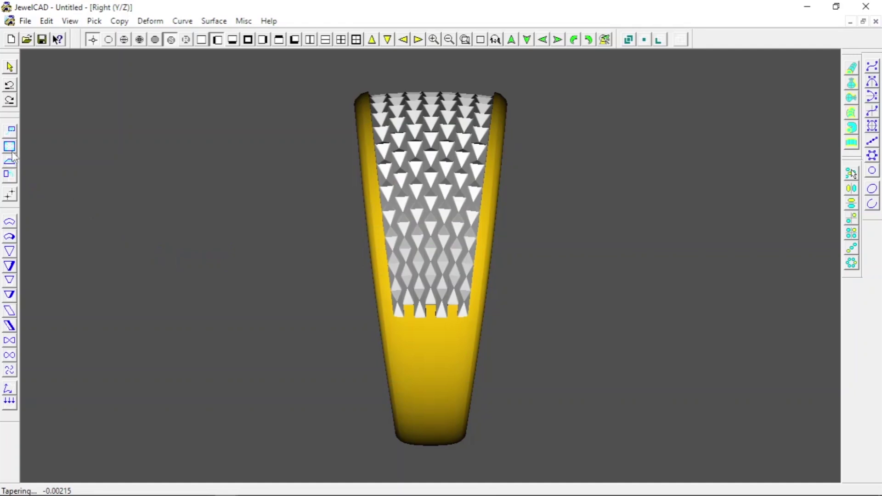
pyautogui.moveTo(201, 226)
pyautogui.mouseDown()
pyautogui.moveTo(161, 225)
pyautogui.moveTo(189, 208)
pyautogui.moveTo(154, 204)
pyautogui.mouseUp()
pyautogui.click(9, 146)
pyautogui.press('F1')
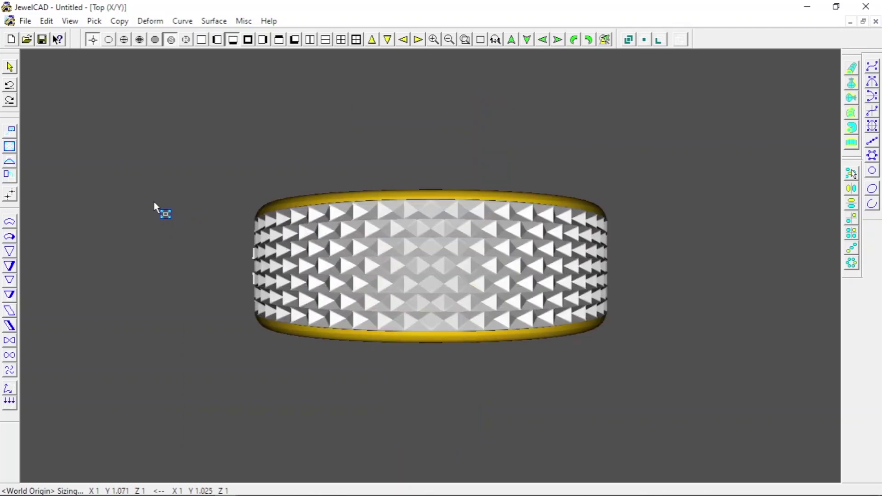
pyautogui.press('F2')
pyautogui.press('F3')
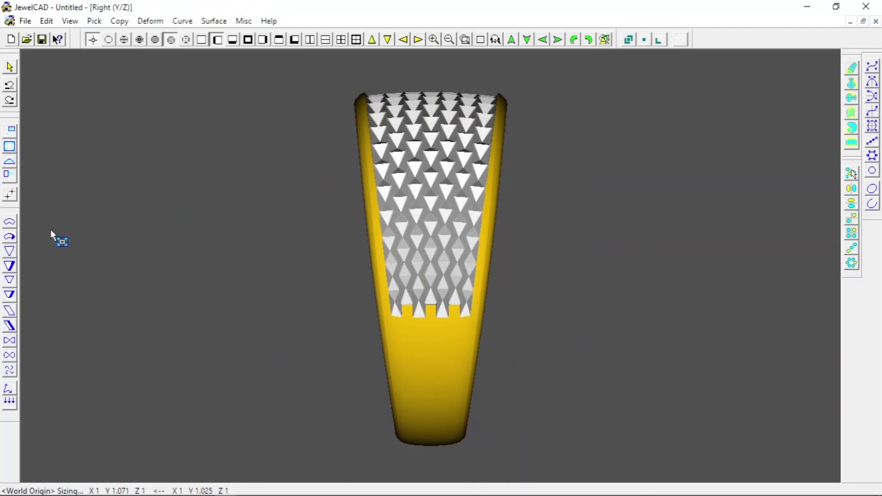
# - Taper the band slightly more toward the bottom and view it from the top
pyautogui.click(10, 250)
pyautogui.moveTo(238, 248); pyautogui.dragTo(170, 248)
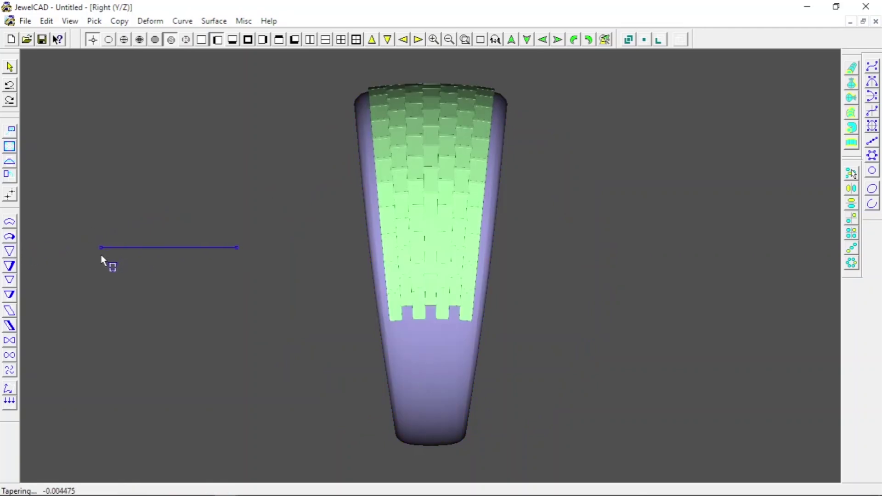
pyautogui.moveTo(105, 256); pyautogui.dragTo(102, 257)
pyautogui.press('F1')
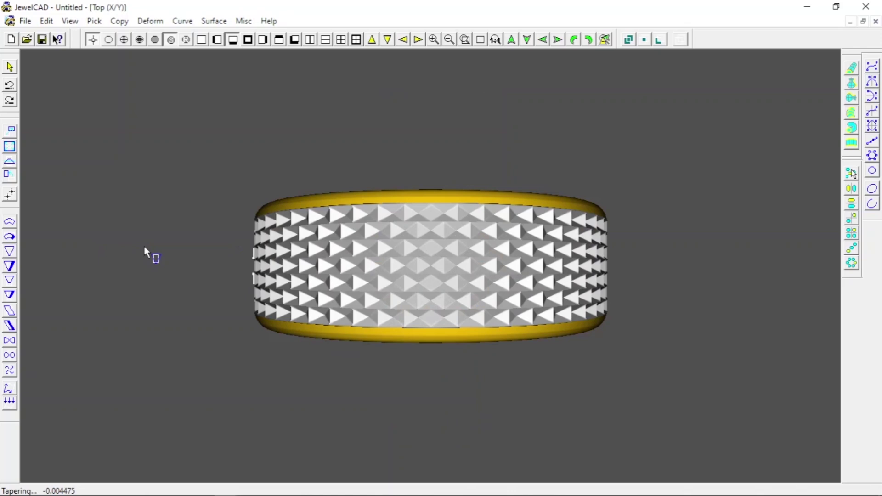
# - Nudge the stud grid slightly into place, then check it from front, top and side
pyautogui.click(9, 163)
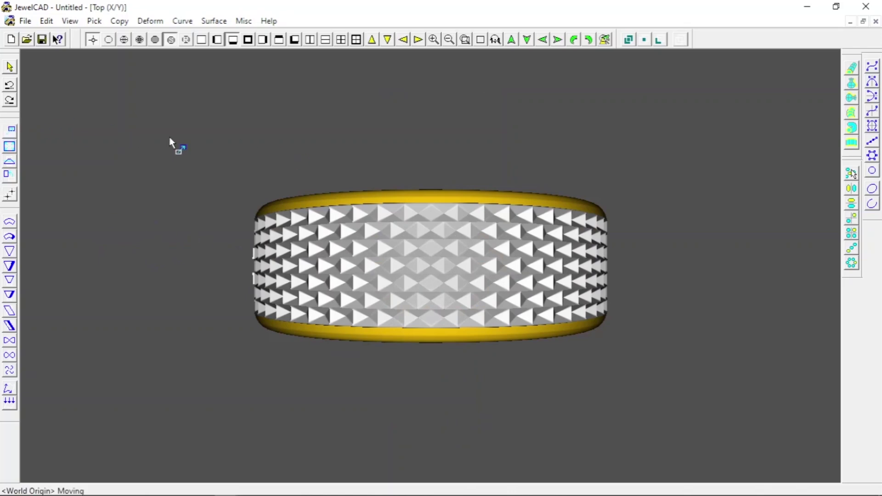
pyautogui.moveTo(426, 127); pyautogui.dragTo(418, 121)
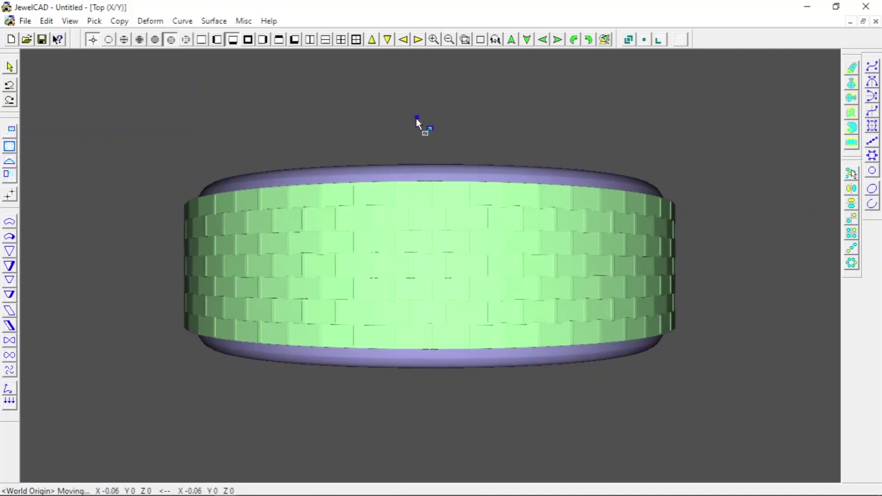
pyautogui.moveTo(418, 120); pyautogui.dragTo(430, 120)
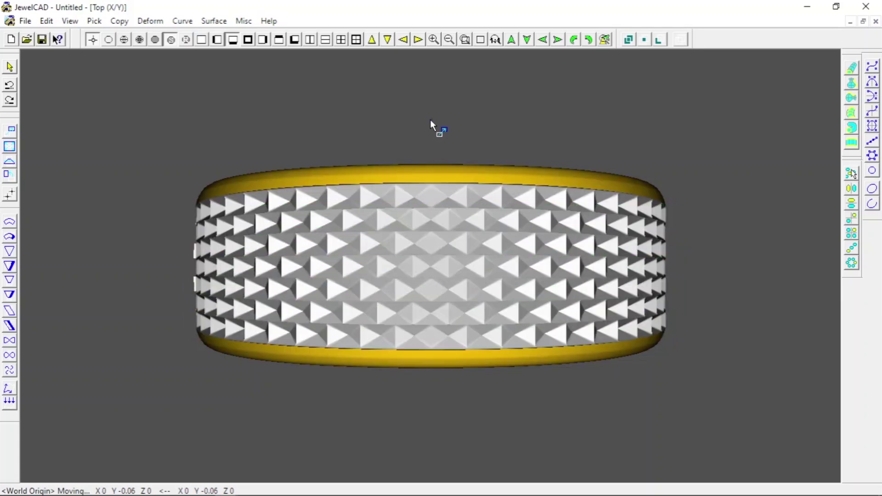
pyautogui.press('F2')
pyautogui.press('F1')
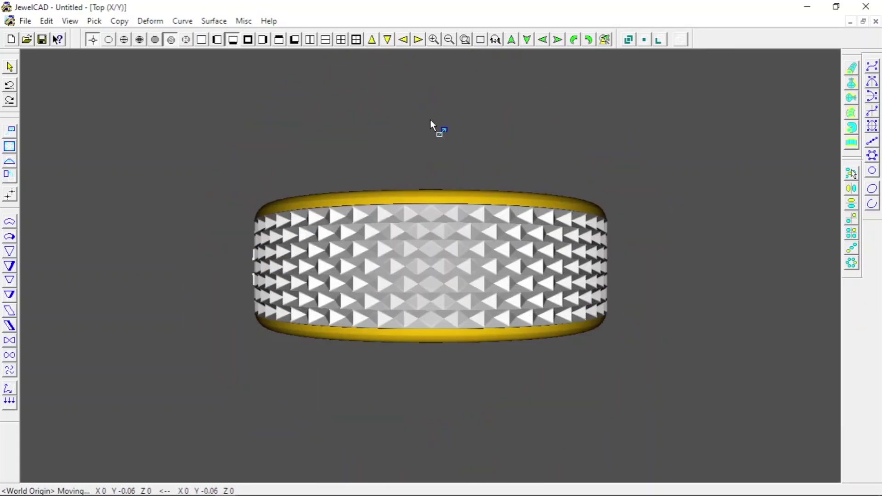
pyautogui.press('F3')
pyautogui.press('Escape')
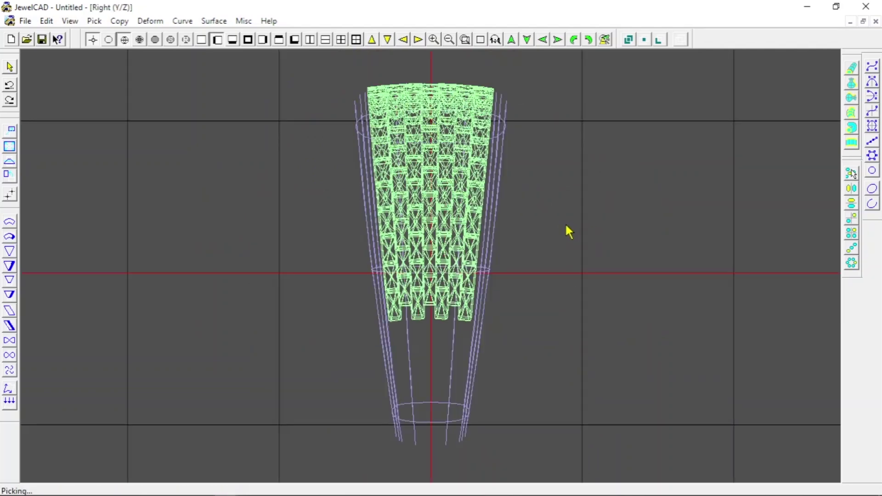
# - Draw a rounded rectangle outline over the stud ends and move it down below the studs
pyautogui.click(616, 311)
pyautogui.press('pageup')
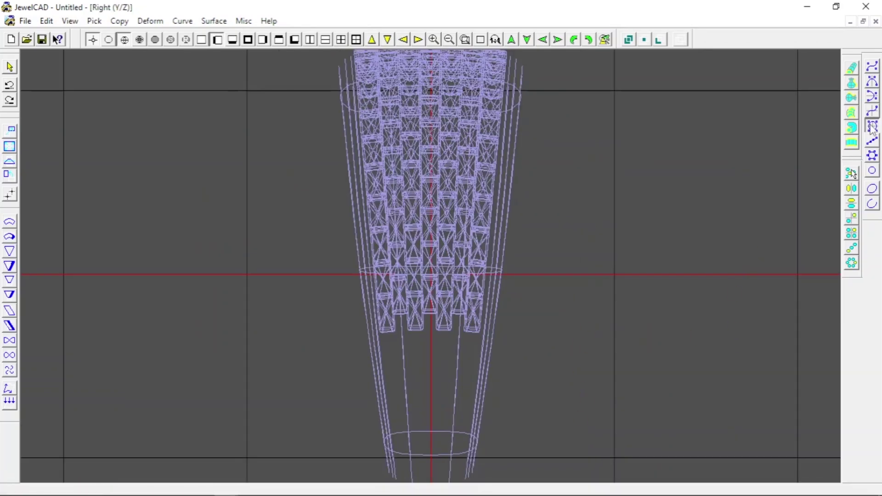
pyautogui.click(872, 127)
pyautogui.press('pageup')
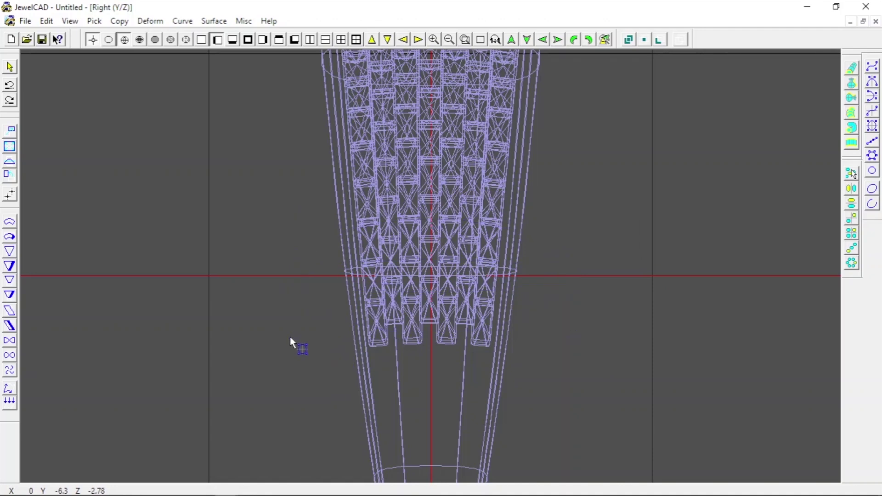
pyautogui.click(302, 324)
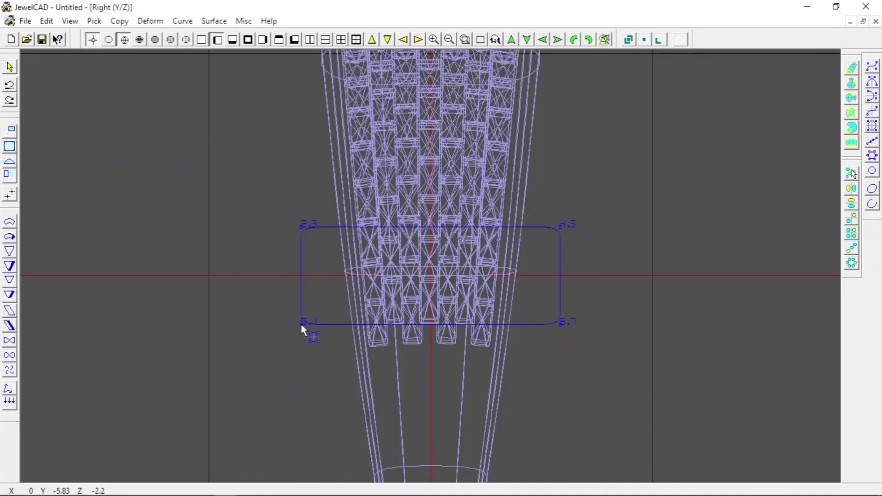
pyautogui.click(12, 130)
pyautogui.moveTo(138, 168); pyautogui.dragTo(142, 234)
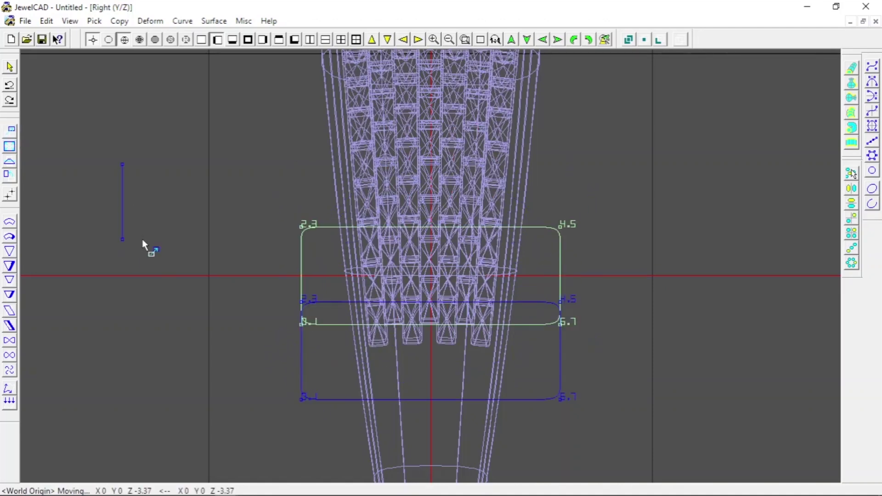
# - Bow the outline's top edge downward and extend it into a thin solid block
pyautogui.click(851, 69)
pyautogui.moveTo(382, 293)
pyautogui.mouseDown()
pyautogui.moveTo(348, 320)
pyautogui.moveTo(374, 324)
pyautogui.mouseUp()
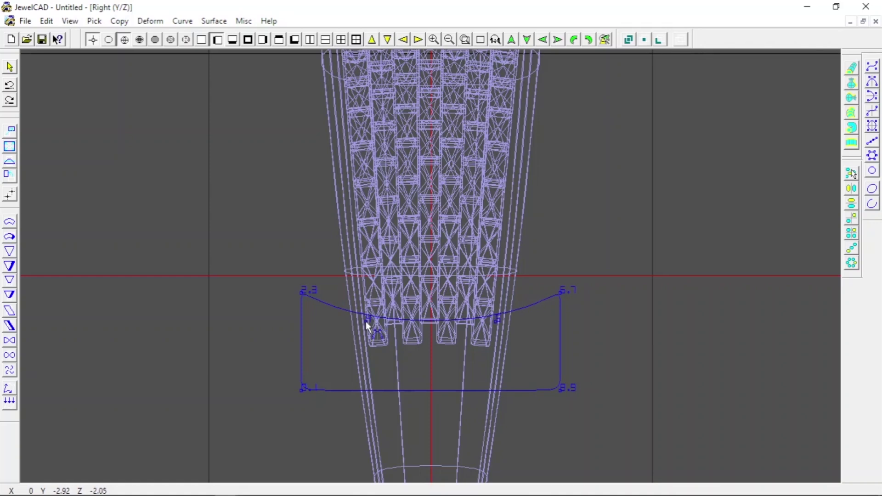
pyautogui.click(10, 131)
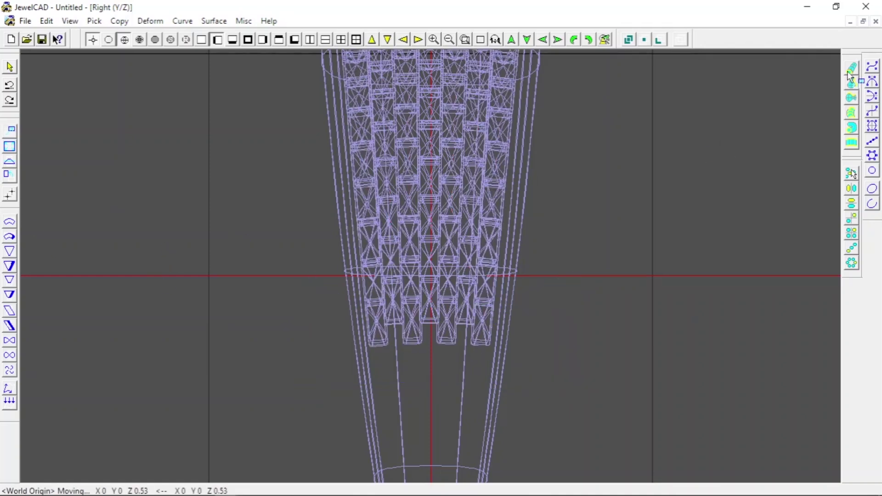
pyautogui.click(322, 112)
# - In front view, stretch the thin block into a wide bar and centre it across the ring
pyautogui.press('F1')
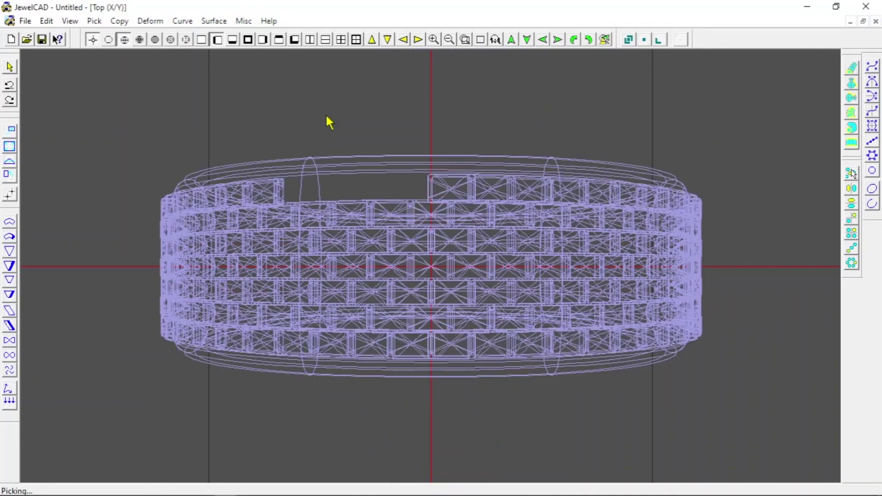
pyautogui.press('F2')
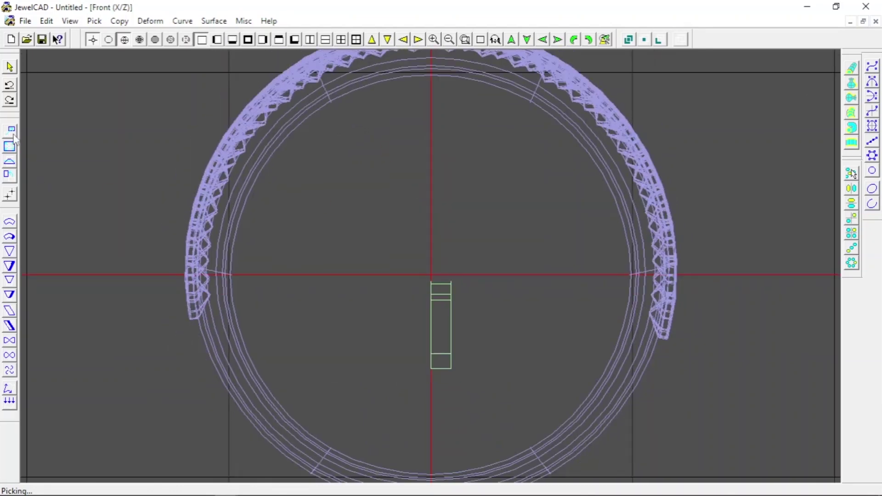
pyautogui.click(10, 161)
pyautogui.moveTo(412, 241)
pyautogui.mouseDown()
pyautogui.moveTo(290, 226)
pyautogui.moveTo(398, 248)
pyautogui.mouseUp()
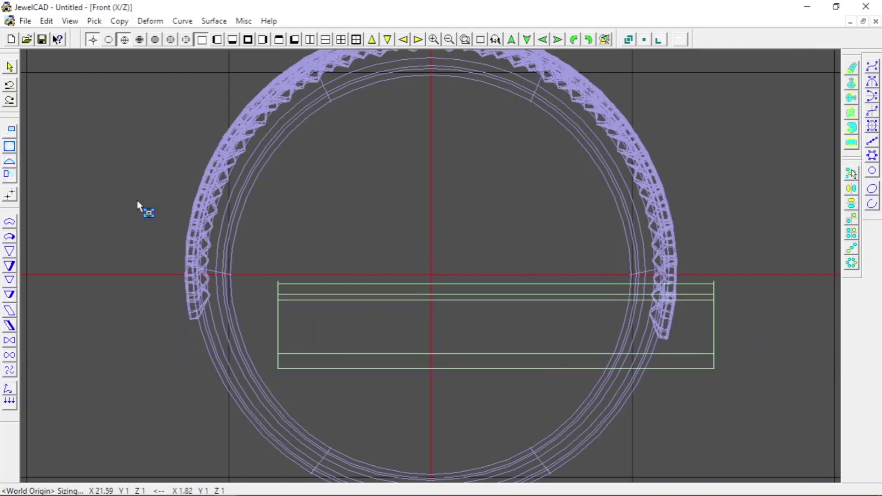
pyautogui.moveTo(398, 247); pyautogui.dragTo(11, 143)
pyautogui.moveTo(319, 218); pyautogui.dragTo(232, 219)
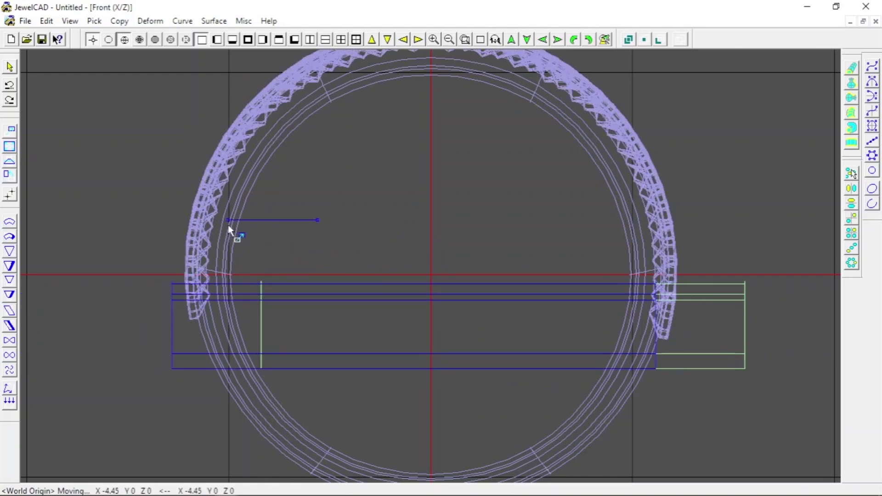
pyautogui.moveTo(394, 218)
pyautogui.mouseDown()
pyautogui.moveTo(373, 219)
pyautogui.moveTo(384, 225)
pyautogui.mouseUp()
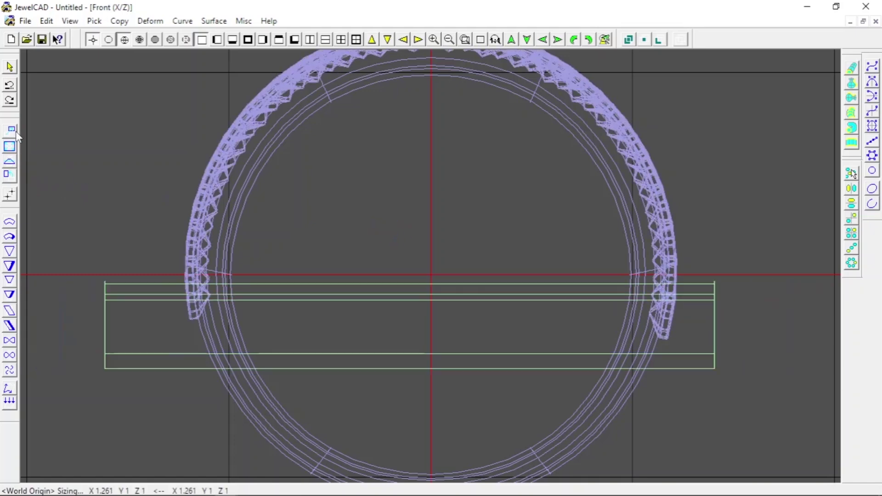
pyautogui.moveTo(74, 152); pyautogui.dragTo(332, 229)
pyautogui.click(334, 229)
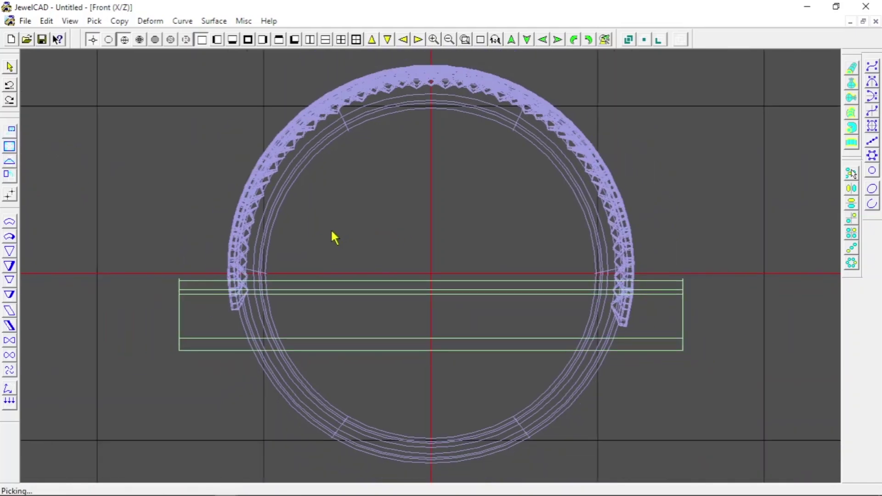
# - Mark the stud arc as not a super subtractor and preview the ring shaded
pyautogui.click(239, 210)
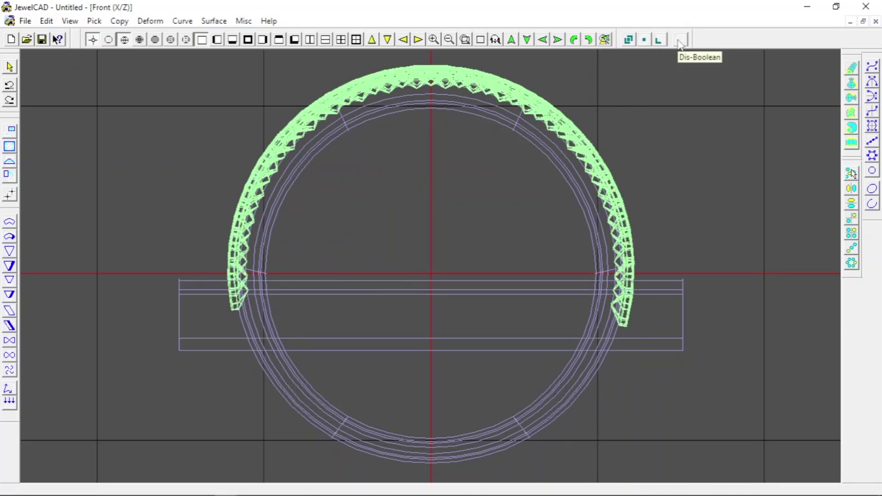
pyautogui.click(46, 21)
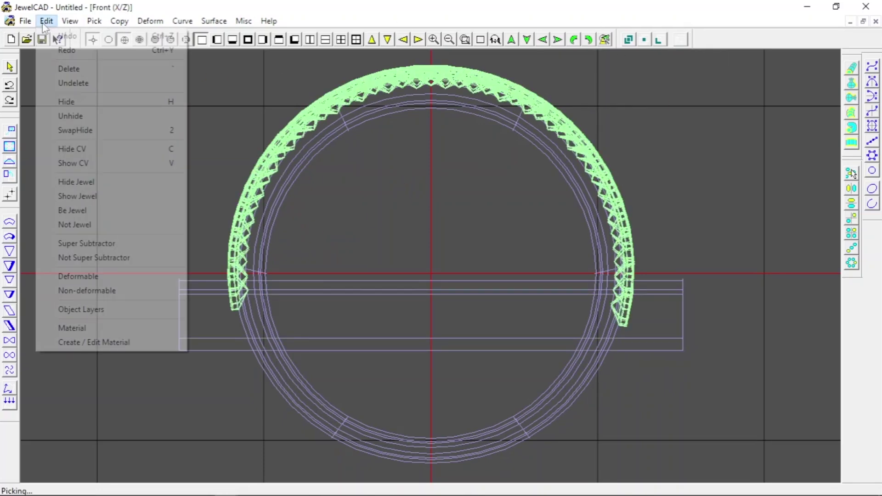
pyautogui.click(92, 258)
pyautogui.press('F5')
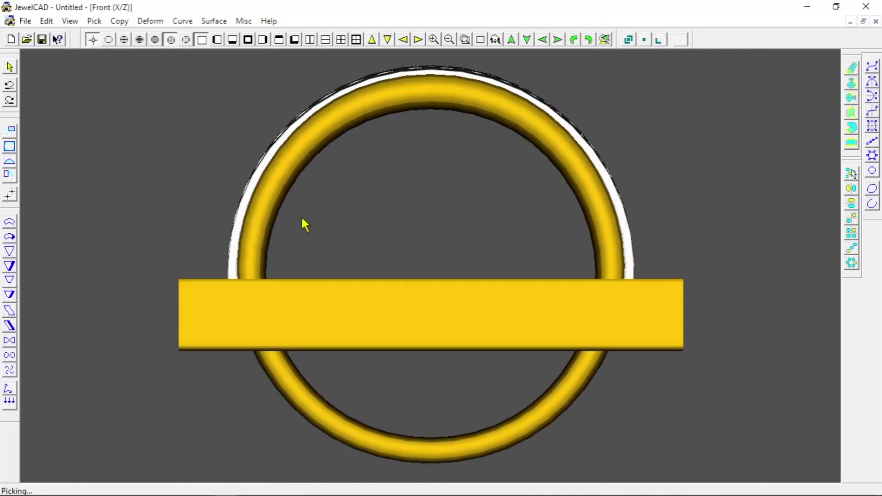
pyautogui.press('F4')
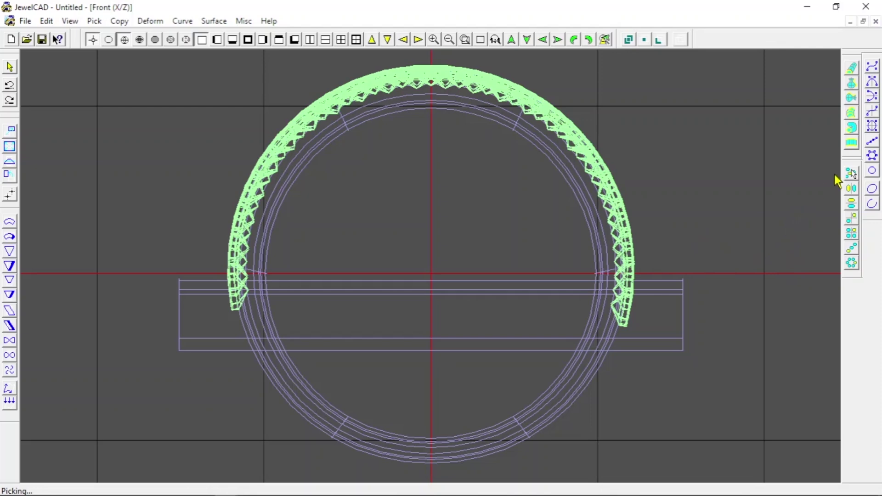
# - Boolean-subtract the horizontal bar from the ring and check the shaded result
pyautogui.click(790, 201)
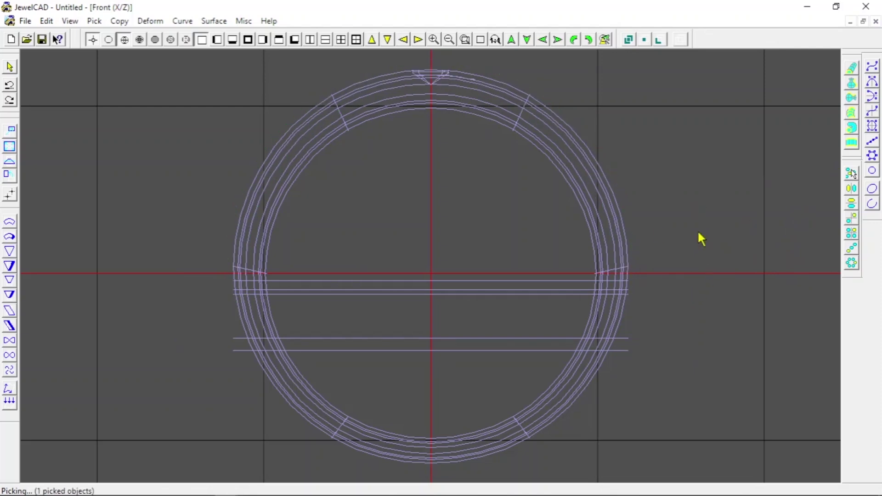
pyautogui.click(669, 294)
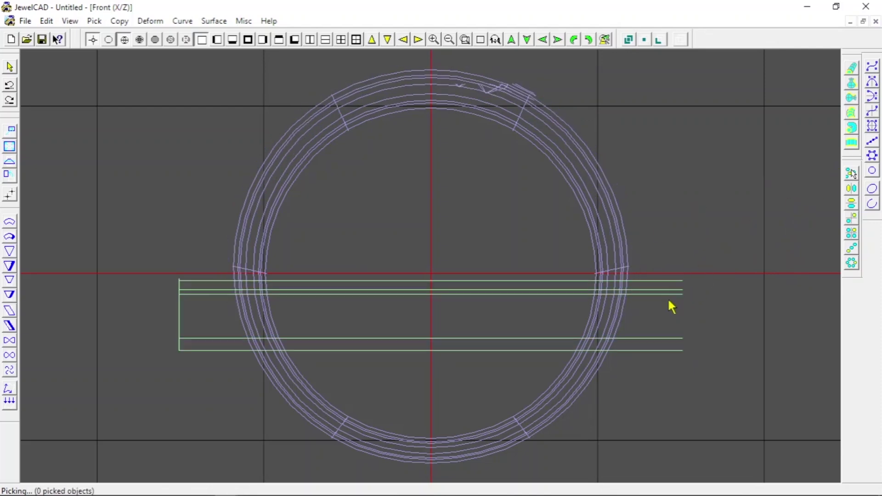
pyautogui.click(661, 40)
pyautogui.click(634, 260)
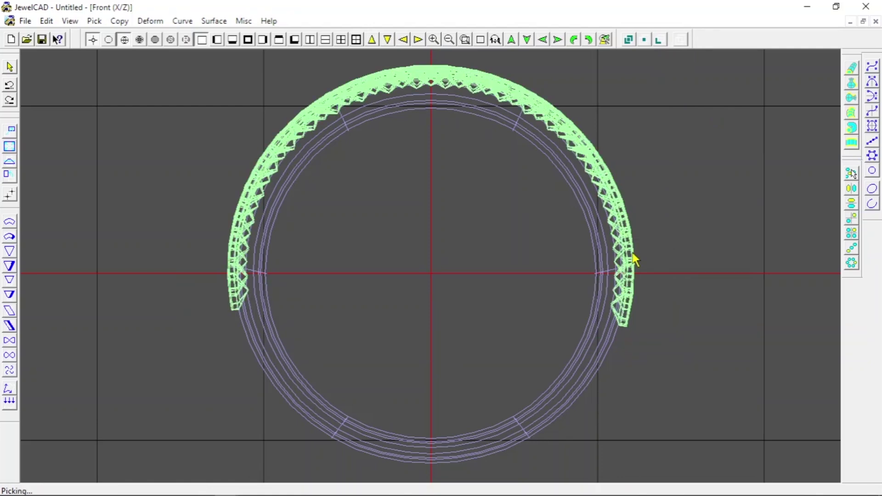
pyautogui.press('F2')
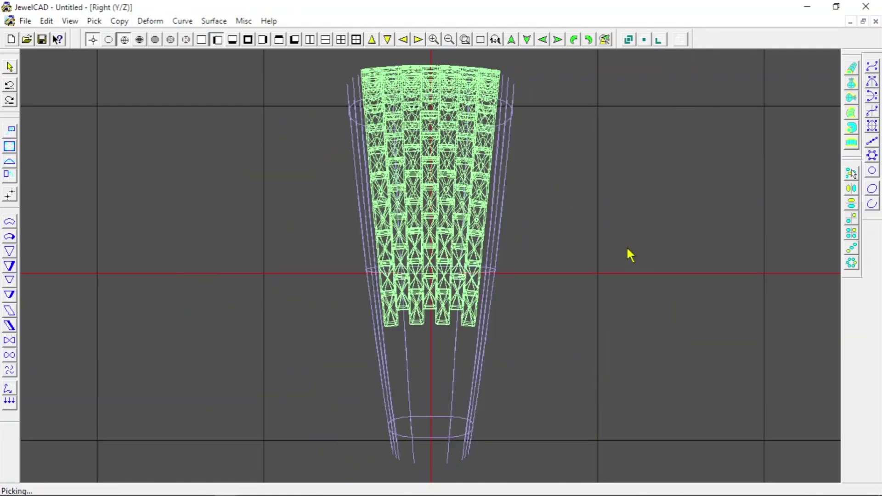
pyautogui.press('F5')
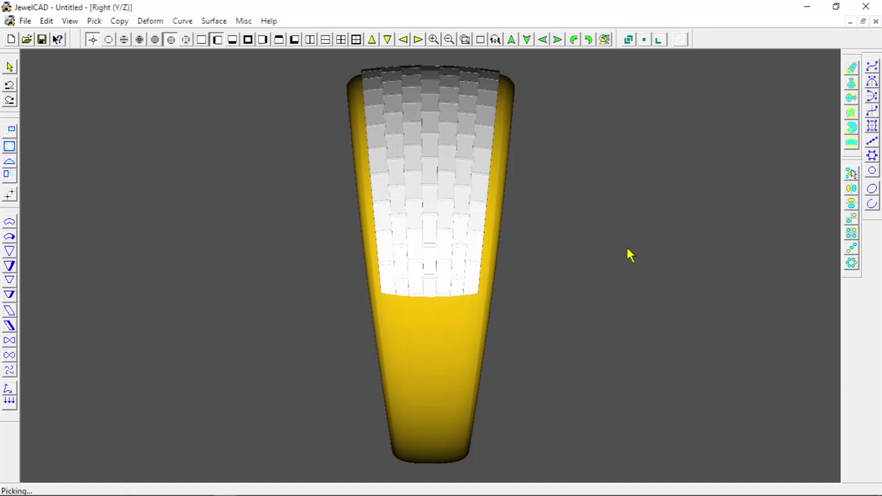
pyautogui.press('F1')
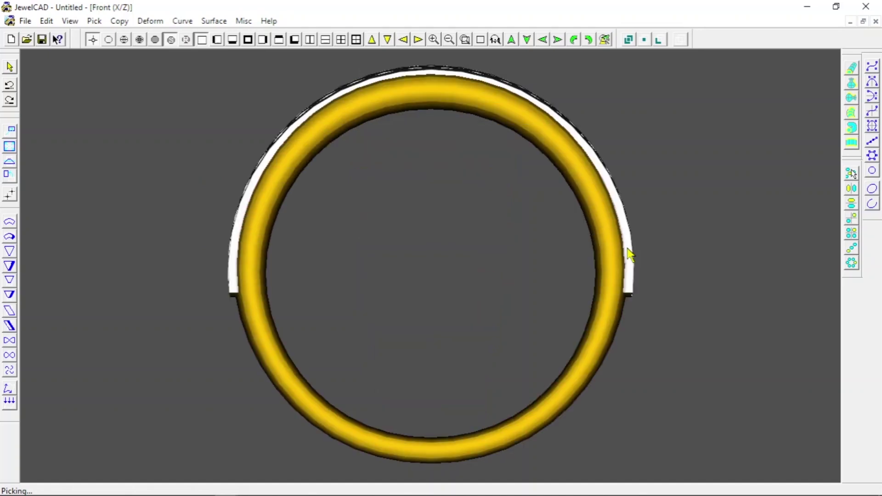
# - Finish subtracting the stud block and inspect the shaded ring from the side and several 3D angles
pyautogui.click(570, 170)
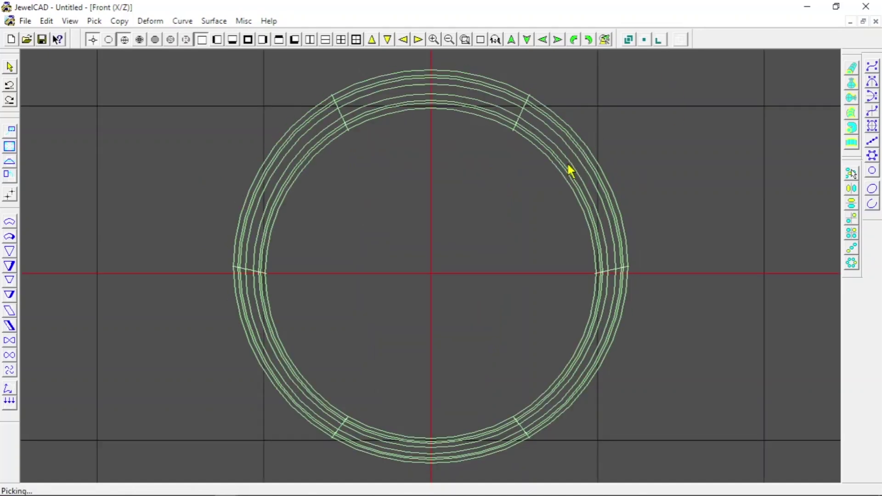
pyautogui.press('F2')
pyautogui.press('F5')
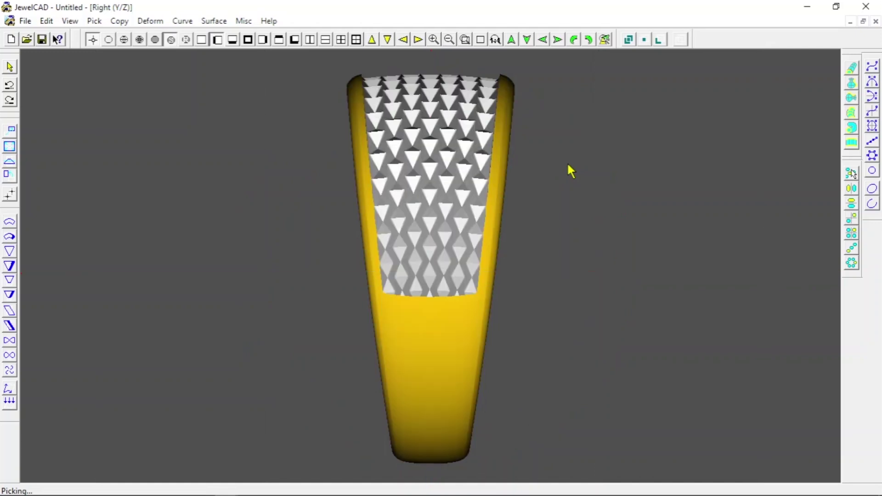
pyautogui.scroll(-2, 498, 133)
pyautogui.click(557, 40)
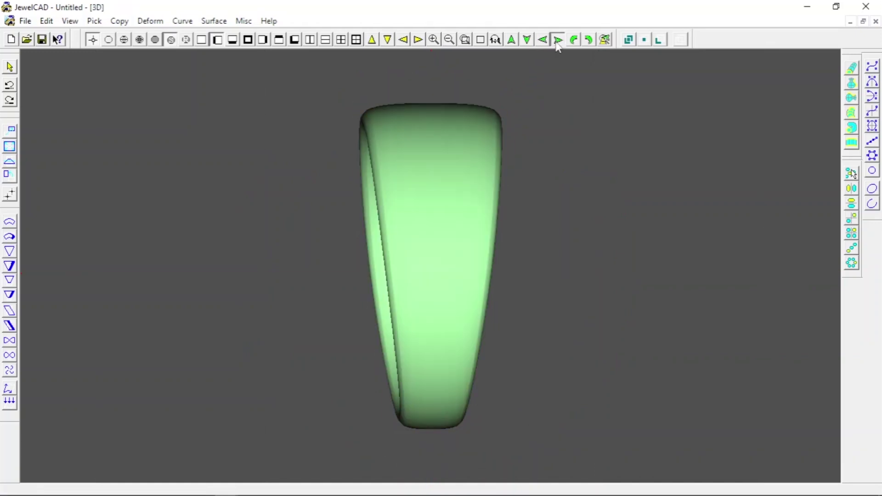
pyautogui.click(527, 40)
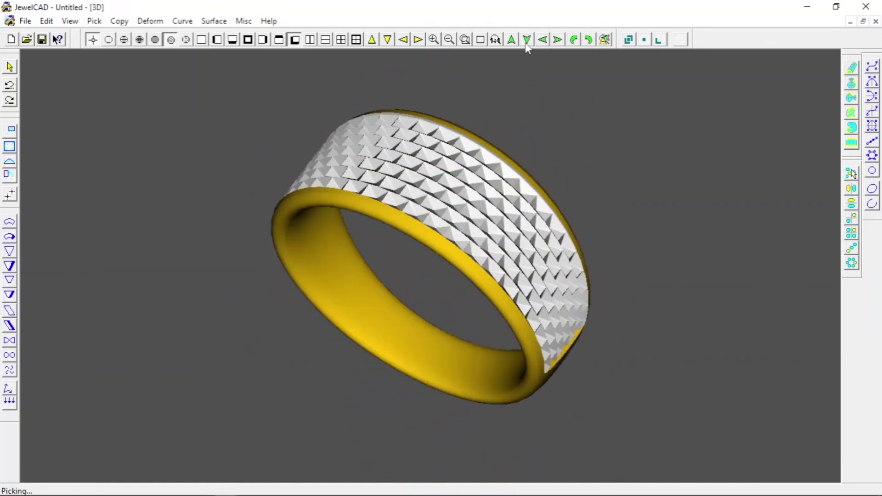
pyautogui.click(558, 41)
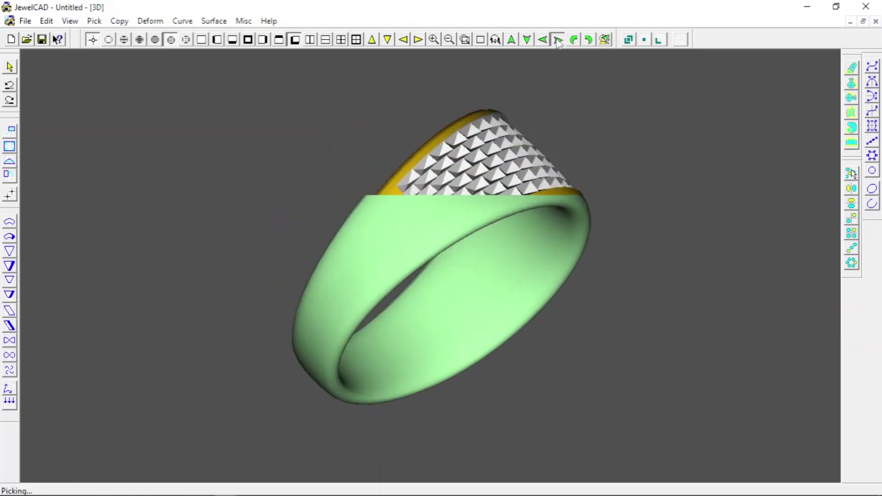
pyautogui.scroll(-2, 515, 107)
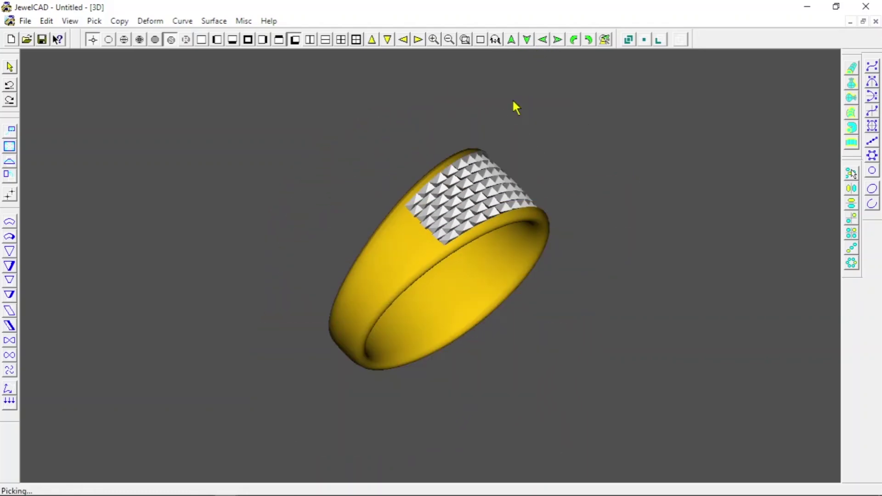
pyautogui.click(217, 41)
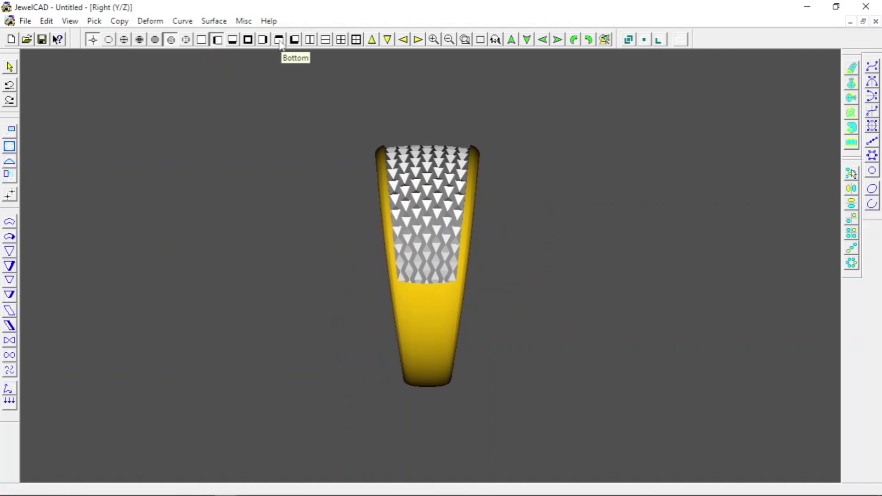
# - In front wireframe view, move the rectangle bar up level with the stud band's lower ends
pyautogui.click(264, 41)
pyautogui.click(232, 40)
pyautogui.click(201, 40)
pyautogui.click(124, 40)
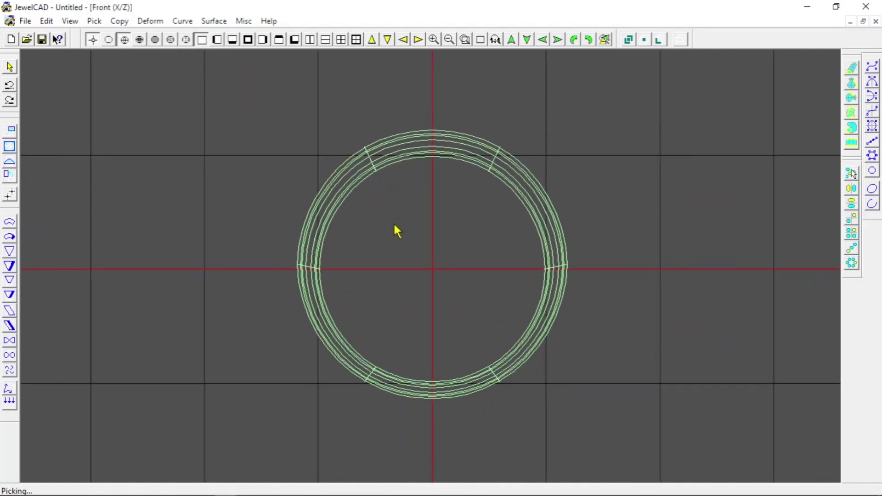
pyautogui.click(394, 225)
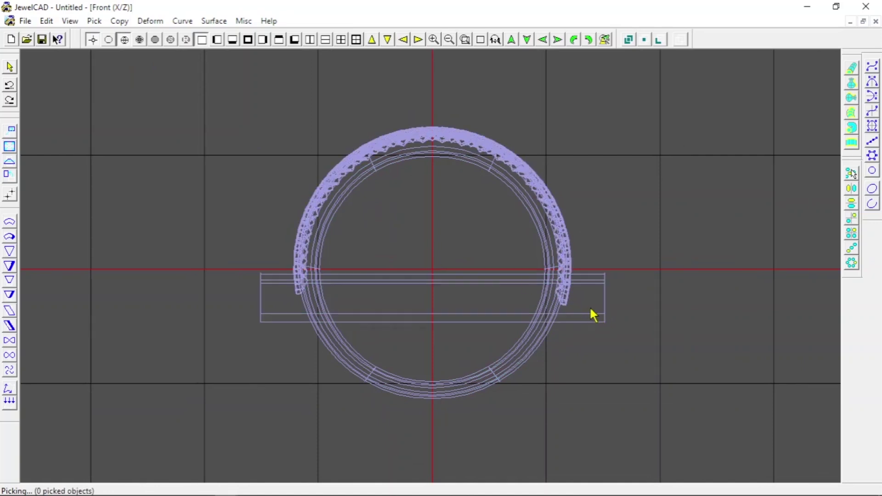
pyautogui.click(593, 315)
pyautogui.click(11, 130)
pyautogui.moveTo(310, 241); pyautogui.dragTo(310, 235)
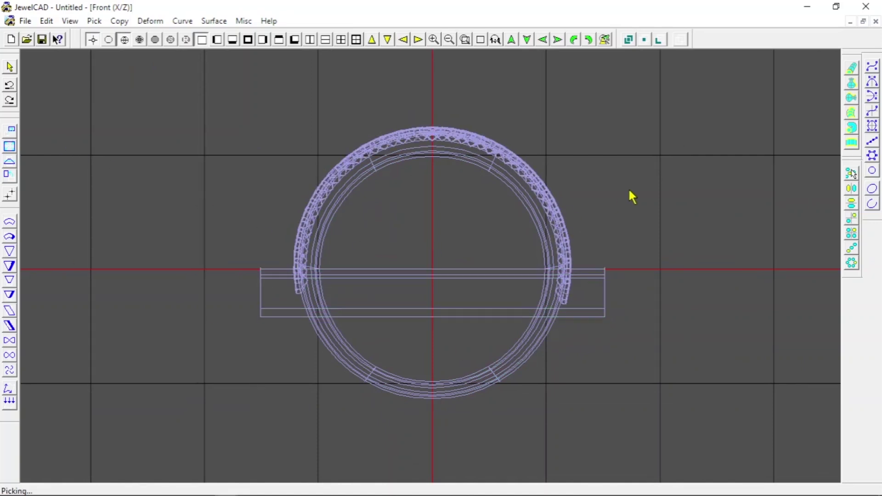
# - Boolean-subtract the bar from the stud band and check the shaded result from each side
pyautogui.click(605, 289)
pyautogui.click(659, 40)
pyautogui.click(552, 199)
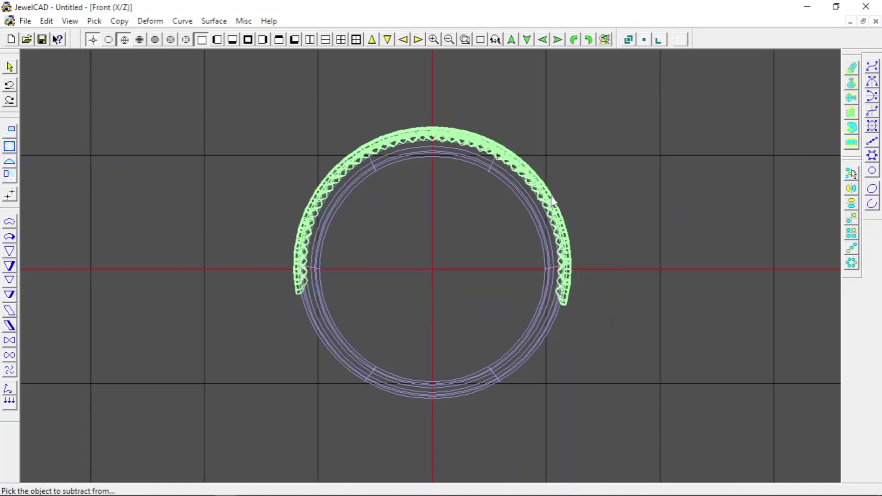
pyautogui.press('F3')
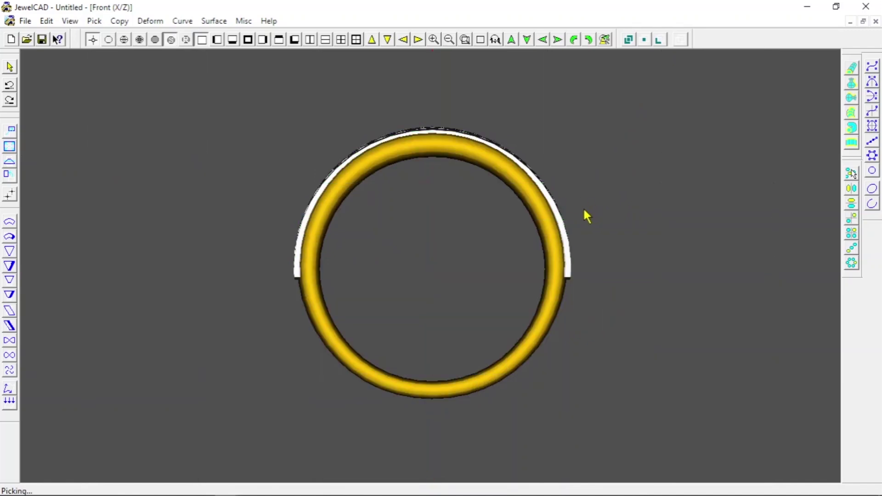
pyautogui.click(259, 43)
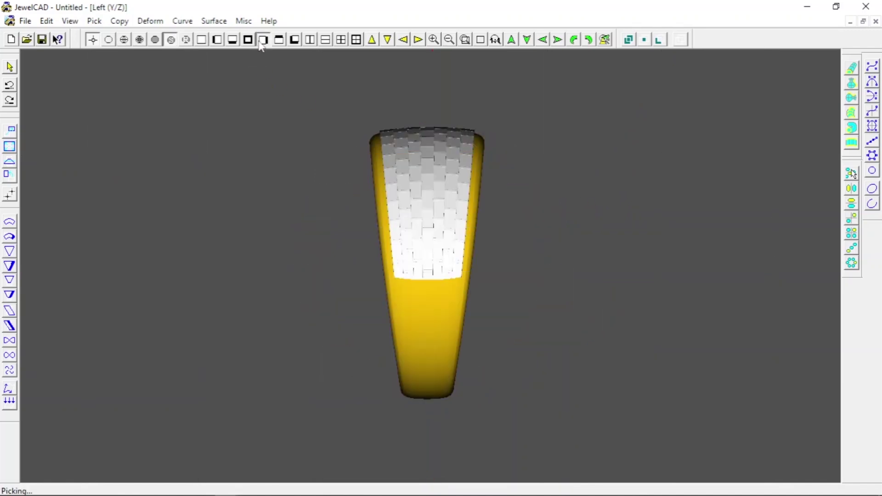
pyautogui.click(206, 42)
pyautogui.click(212, 41)
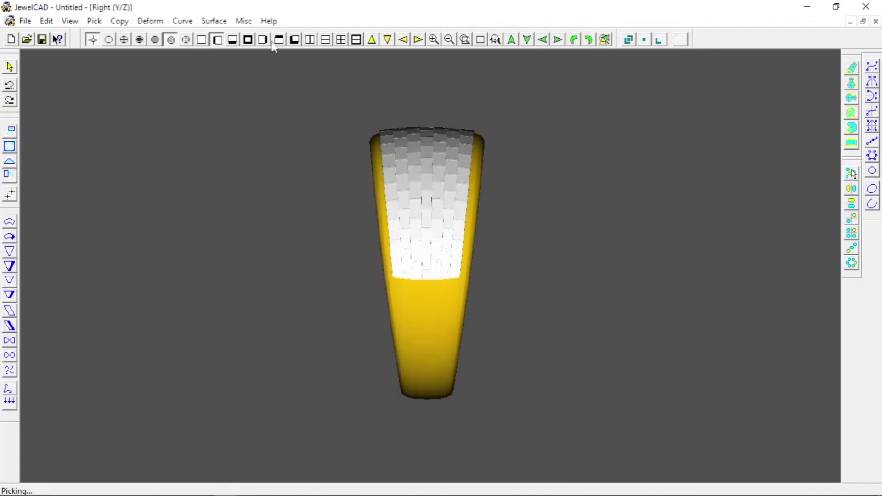
pyautogui.click(264, 40)
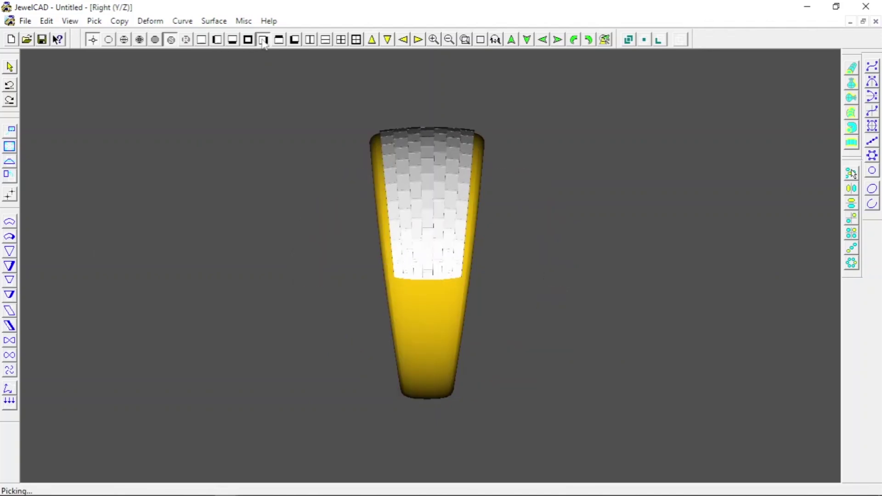
# - Subtract the stud band into the gold ring and render it shaded, fitted to the view
pyautogui.click(201, 40)
pyautogui.click(124, 40)
pyautogui.click(659, 41)
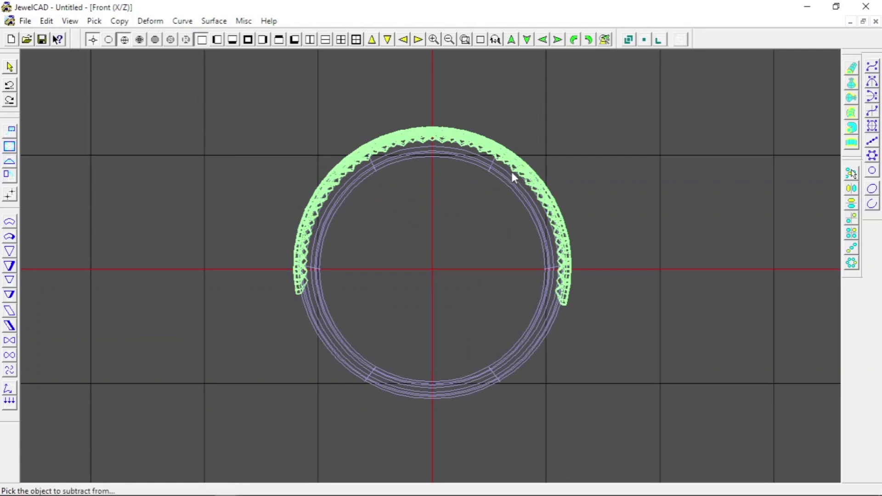
pyautogui.click(512, 172)
pyautogui.press('F5')
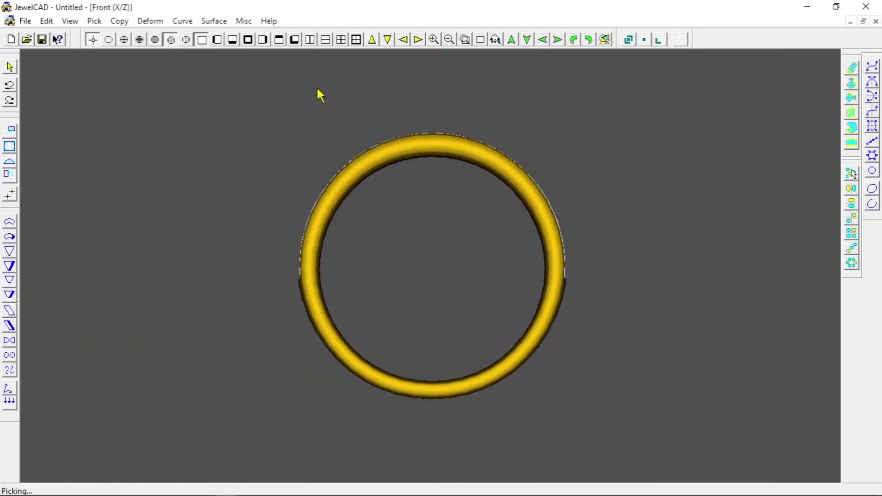
pyautogui.click(480, 40)
# - Rotate the shaded ring through tilted 3D angles to face forward, then fit it to the view
pyautogui.click(232, 39)
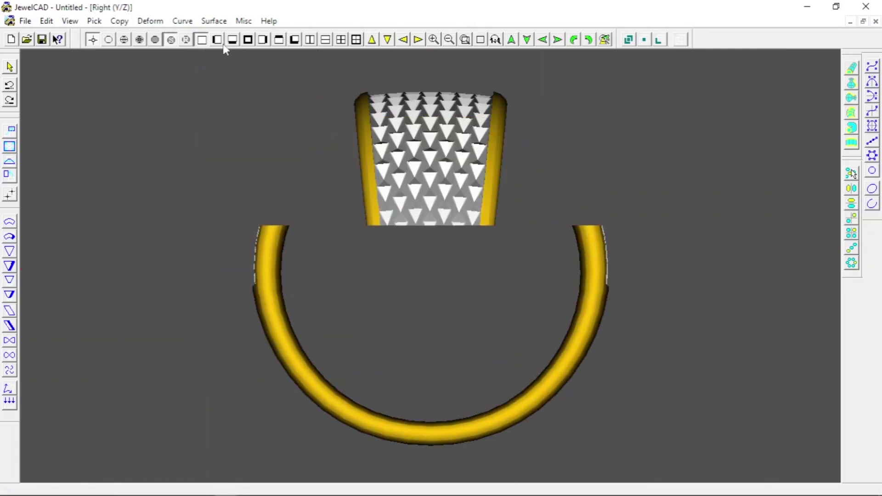
pyautogui.click(217, 40)
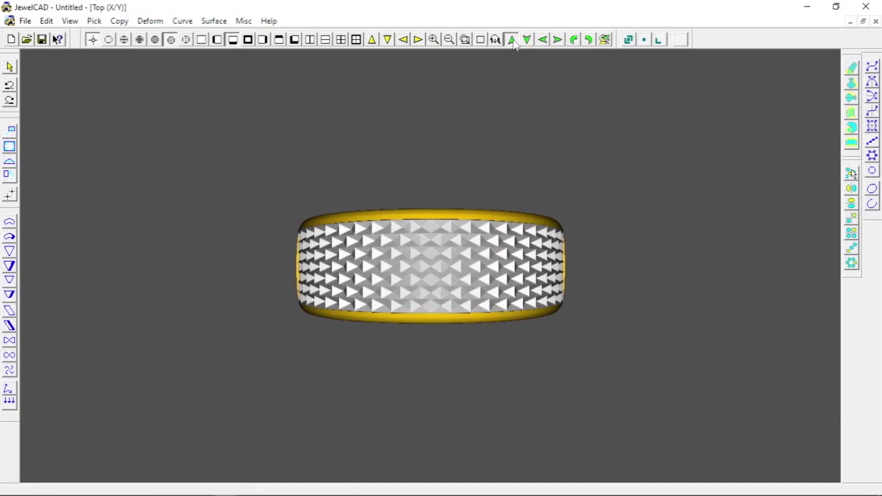
pyautogui.click(511, 41)
pyautogui.click(539, 43)
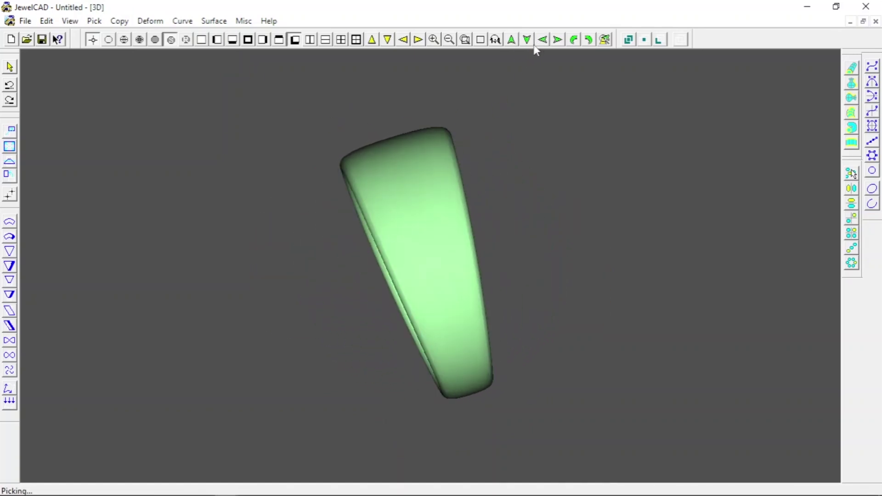
pyautogui.click(558, 41)
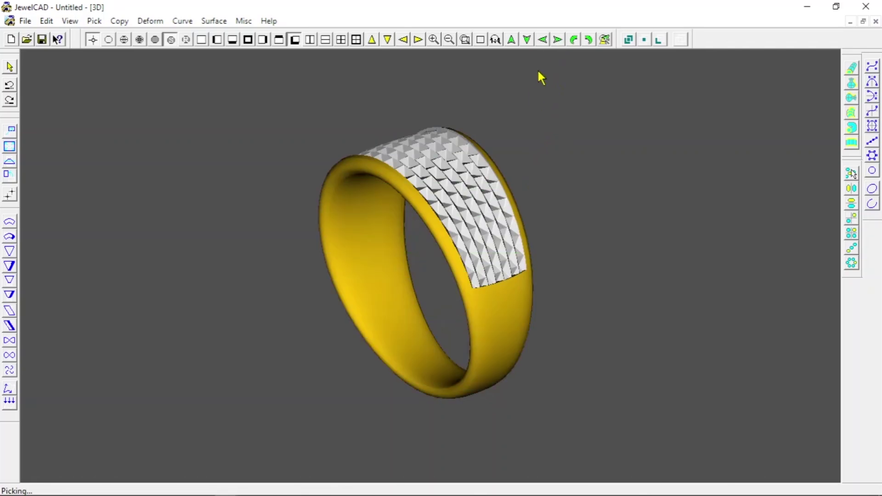
pyautogui.click(511, 41)
pyautogui.click(543, 40)
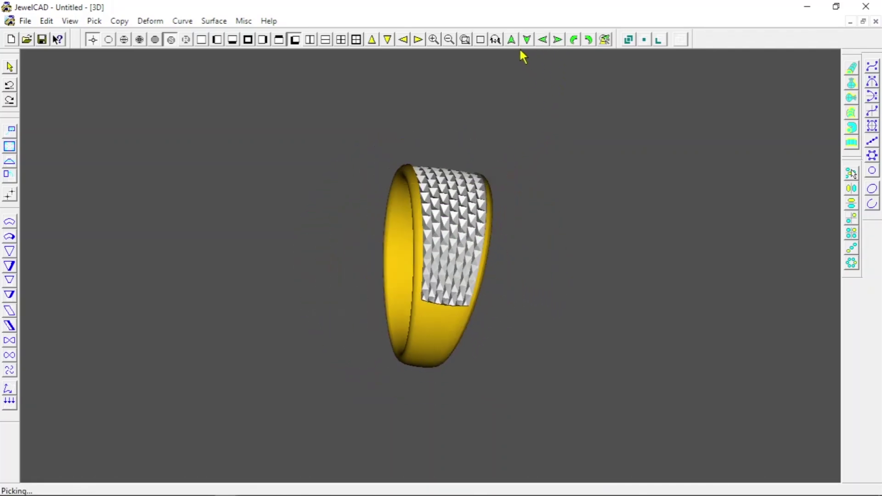
pyautogui.click(558, 41)
pyautogui.click(528, 41)
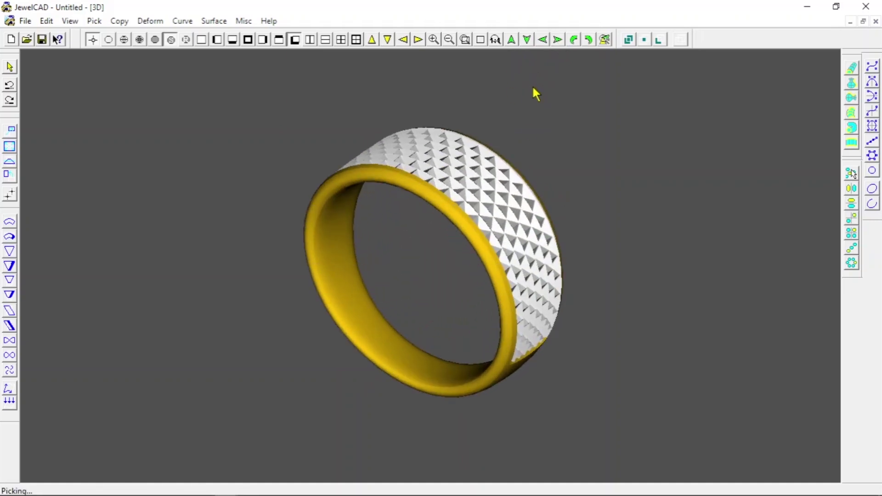
pyautogui.click(481, 42)
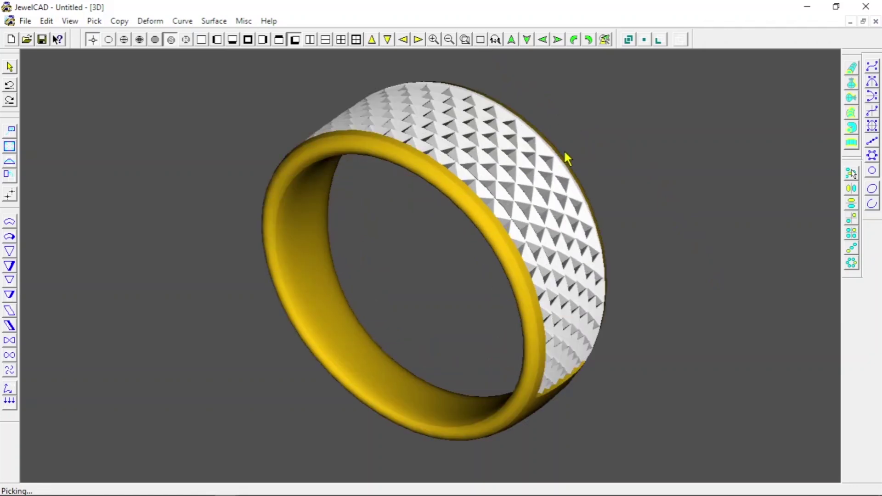